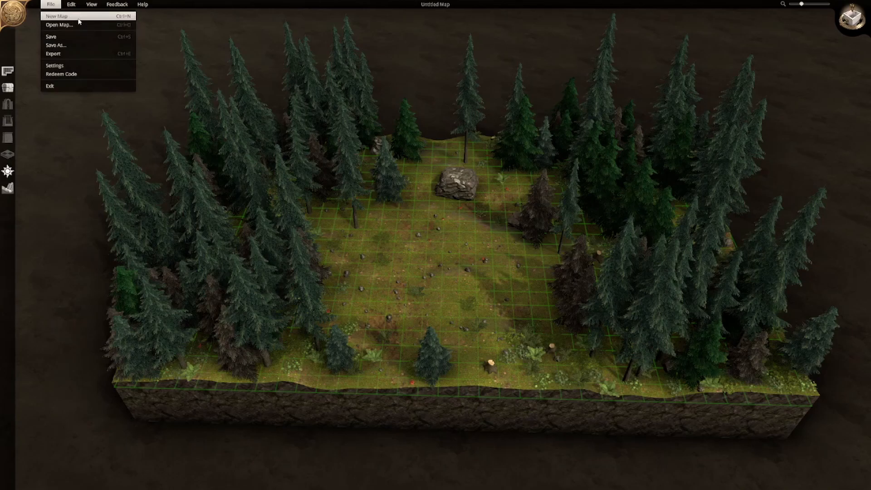
Step: Start a new print map in portrait orientation on 24 x 36 inch American Poster paper with 1 inch tiles
left_click(79, 18)
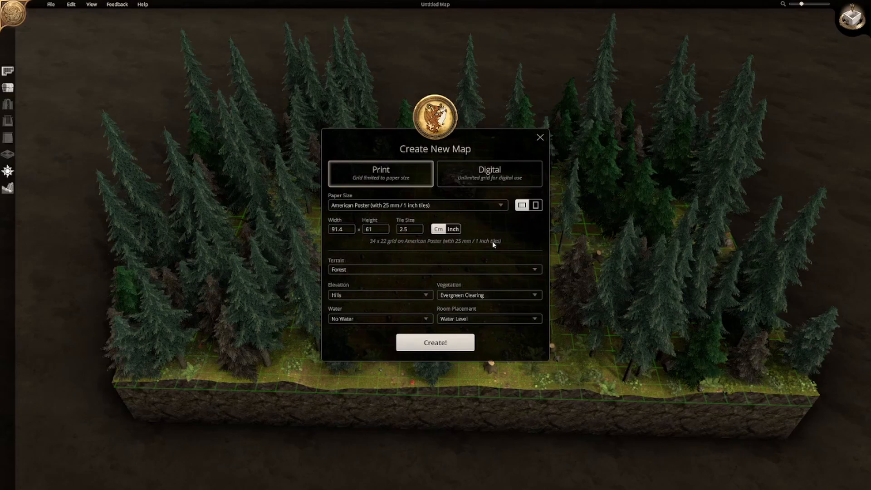
left_click(536, 206)
left_click(458, 207)
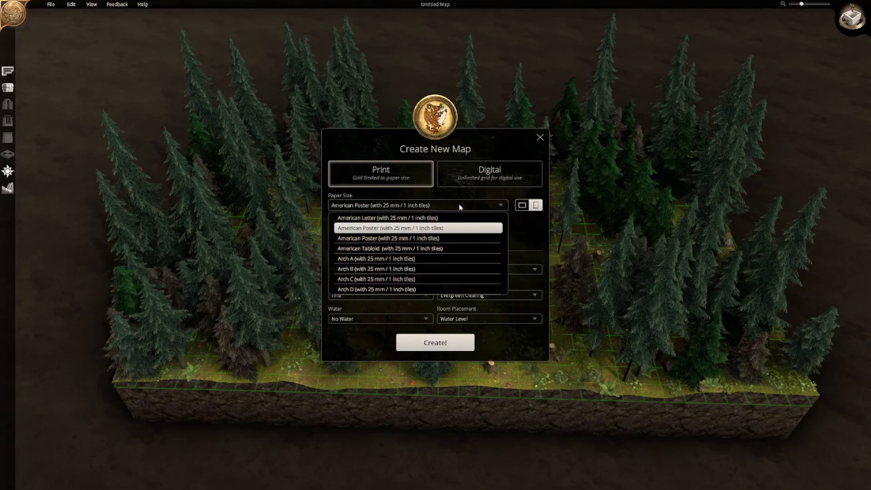
left_click(461, 206)
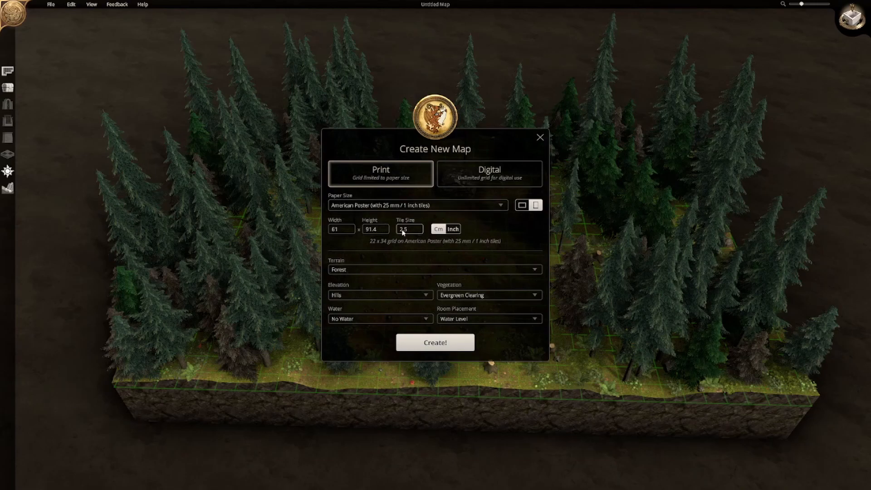
left_click(410, 208)
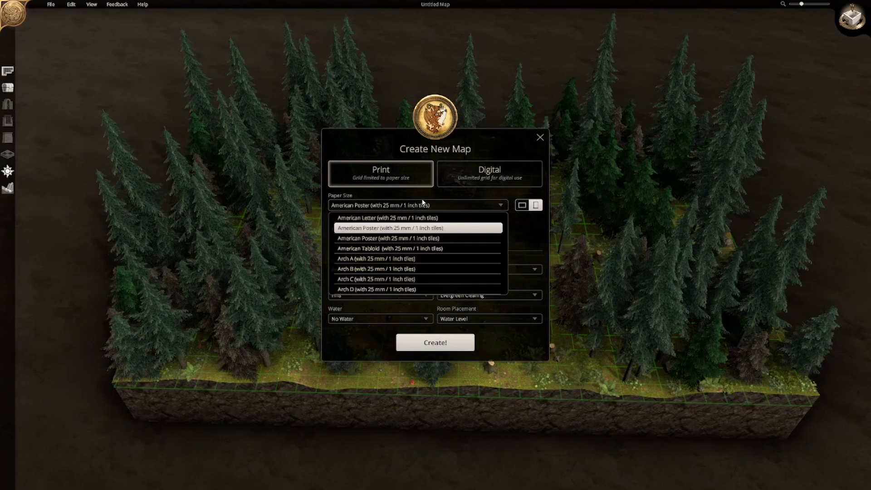
left_click(427, 239)
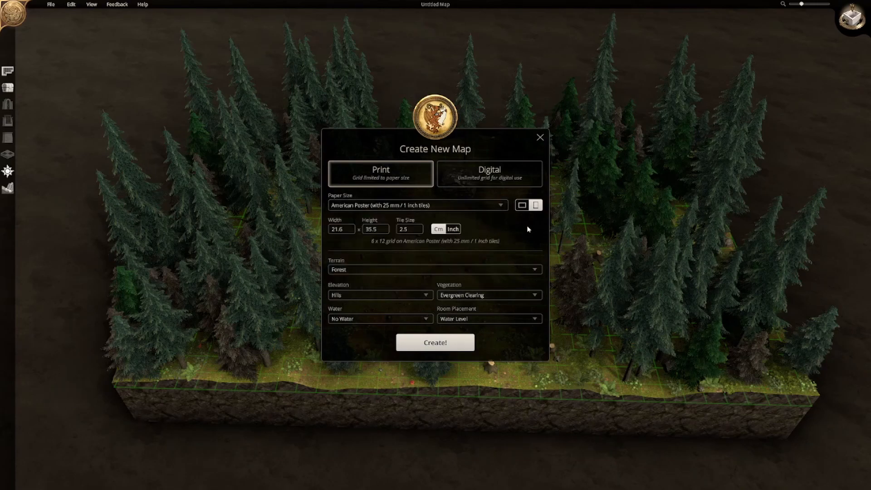
left_click(468, 205)
left_click(427, 236)
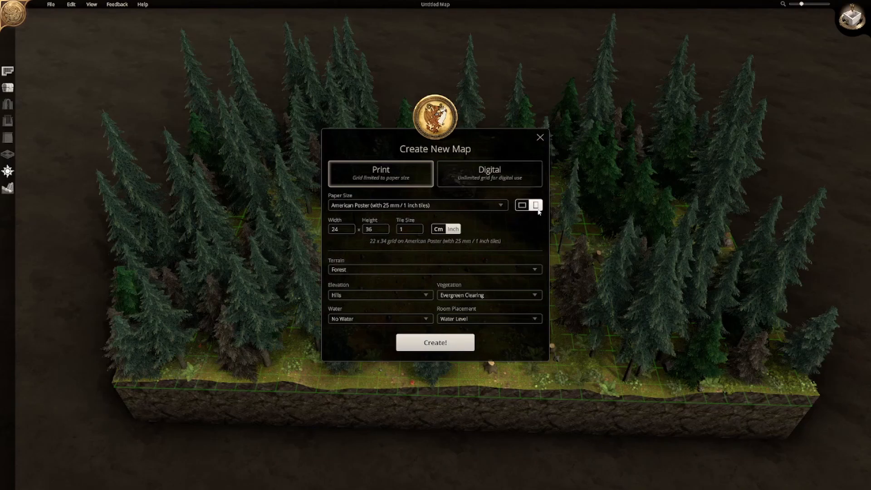
Step: Try landscape orientation with a width of 36 inches and return the paper to portrait
left_click(523, 205)
left_click(338, 229)
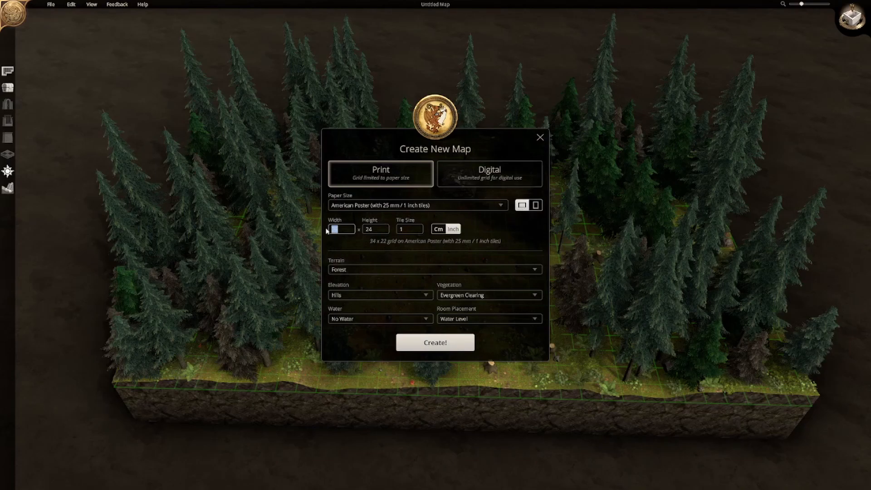
type("36")
left_click(536, 205)
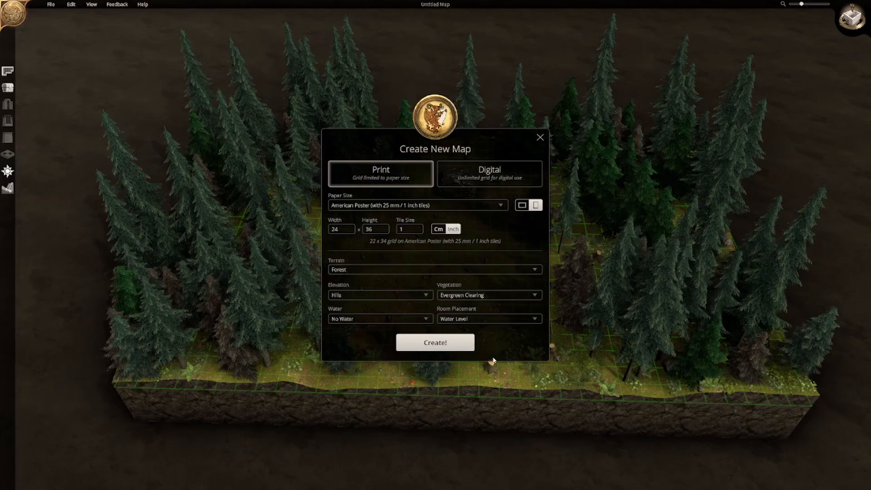
Step: Try the Grasslands, Jungle and Dark Parchment terrains and return the terrain to Forest
left_click(429, 271)
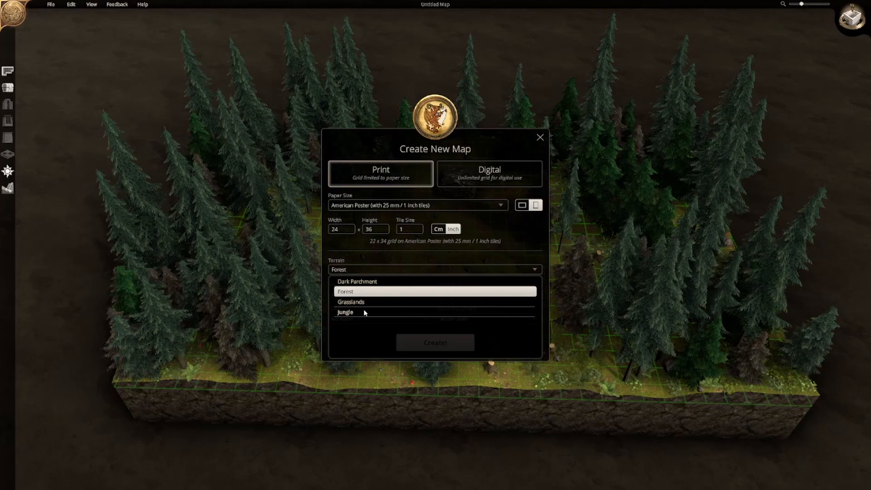
left_click(423, 302)
left_click(385, 269)
left_click(350, 312)
left_click(380, 270)
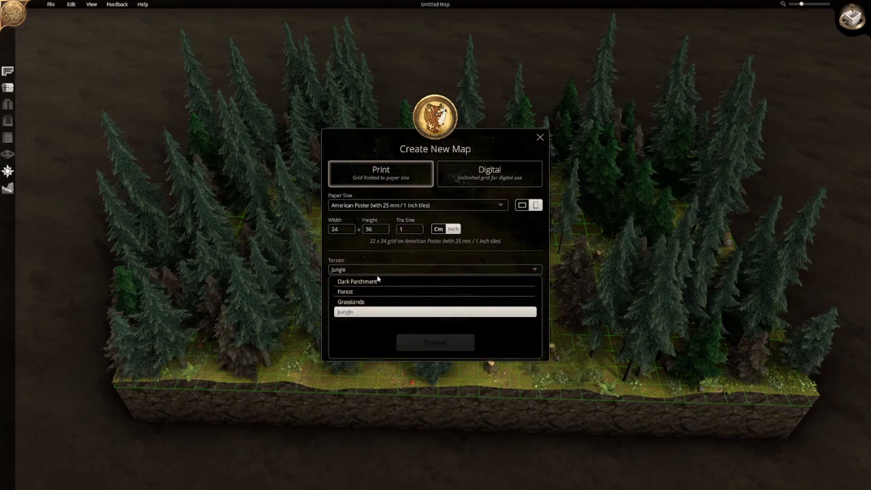
left_click(379, 281)
left_click(389, 296)
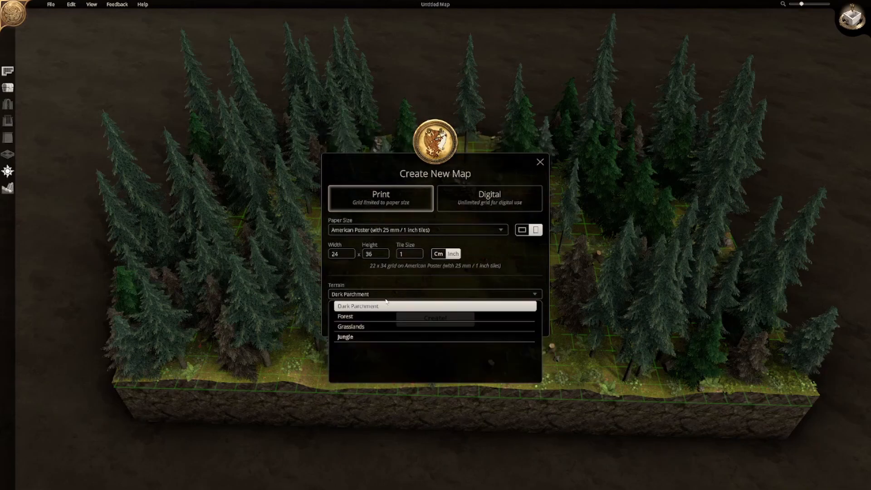
left_click(376, 317)
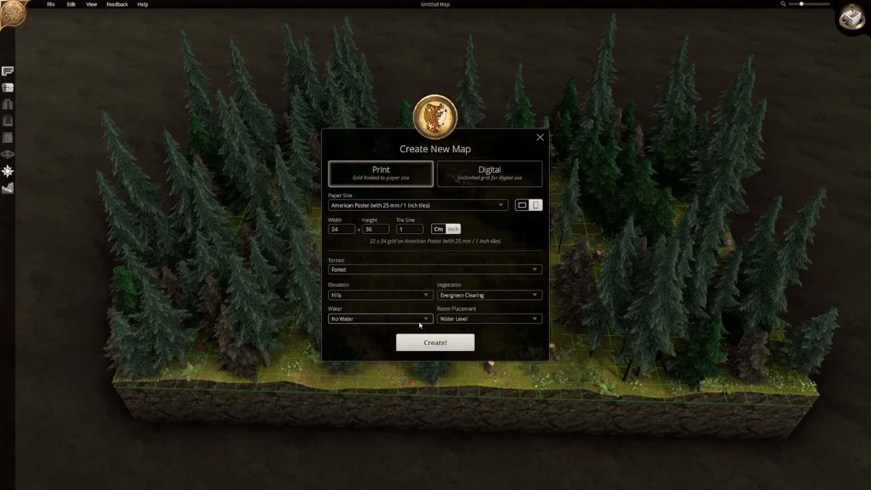
Step: Create the map with Flat elevation, No Vegetation, No Water and Water Level room placement
left_click(399, 299)
left_click(390, 311)
left_click(482, 296)
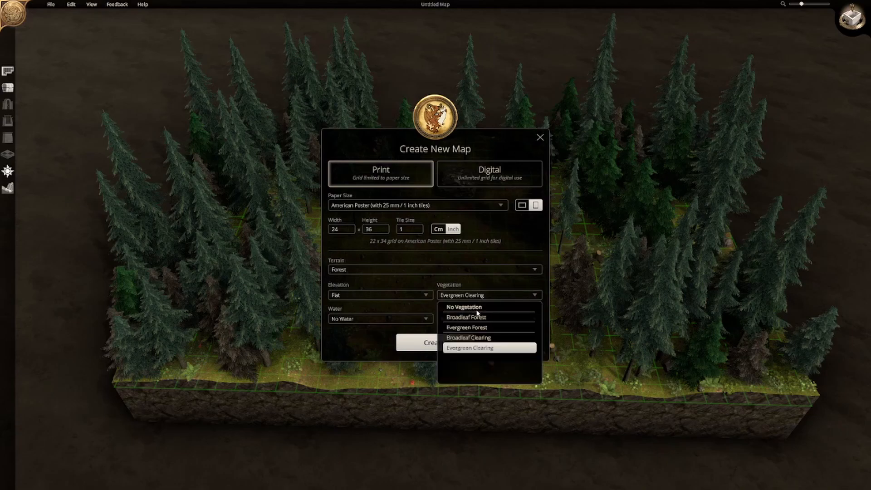
left_click(477, 307)
left_click(387, 322)
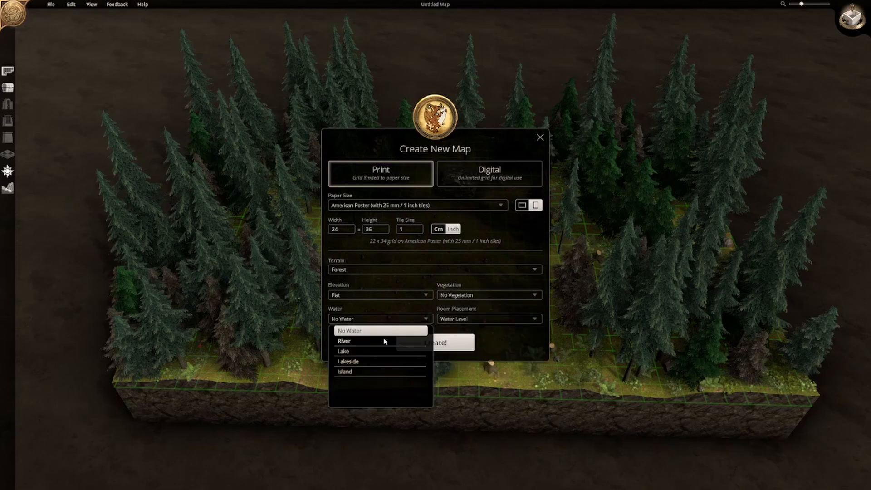
left_click(489, 322)
left_click(489, 322)
left_click(481, 330)
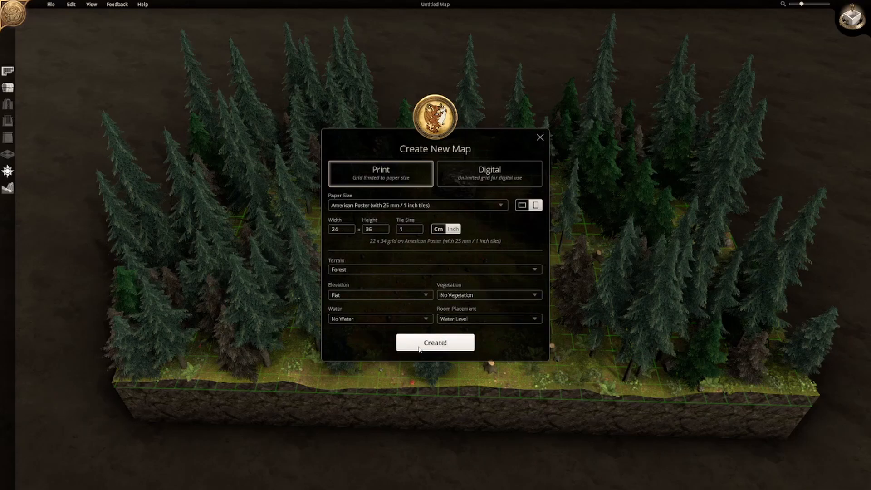
left_click(403, 348)
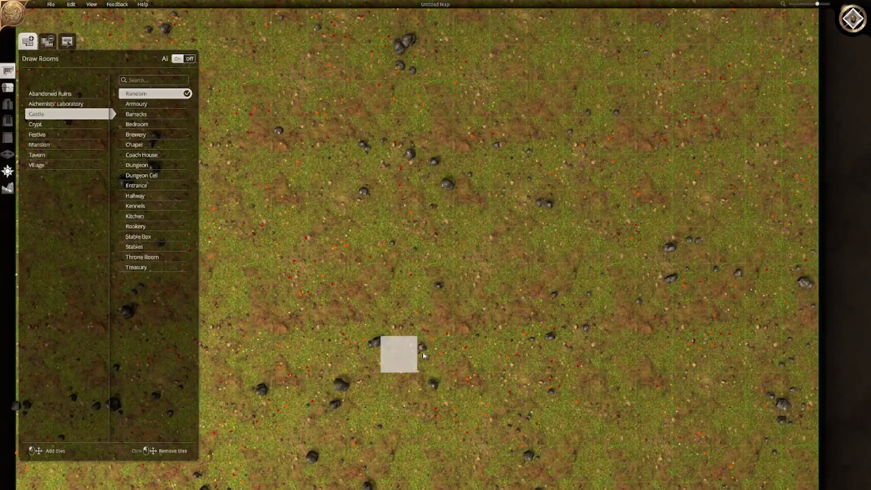
Step: Paint the entire map surface with the dark stone terrain texture, using a nearly maximum brush size
scroll(357, 284, "down", 3)
middle_click_drag(325, 404, 505, 286)
scroll(553, 282, "down", 2)
scroll(506, 286, "up", 3)
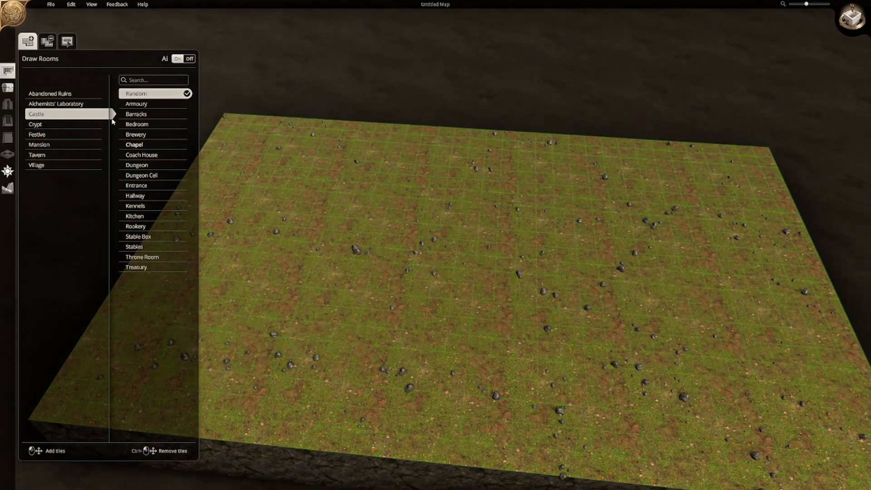
left_click(8, 190)
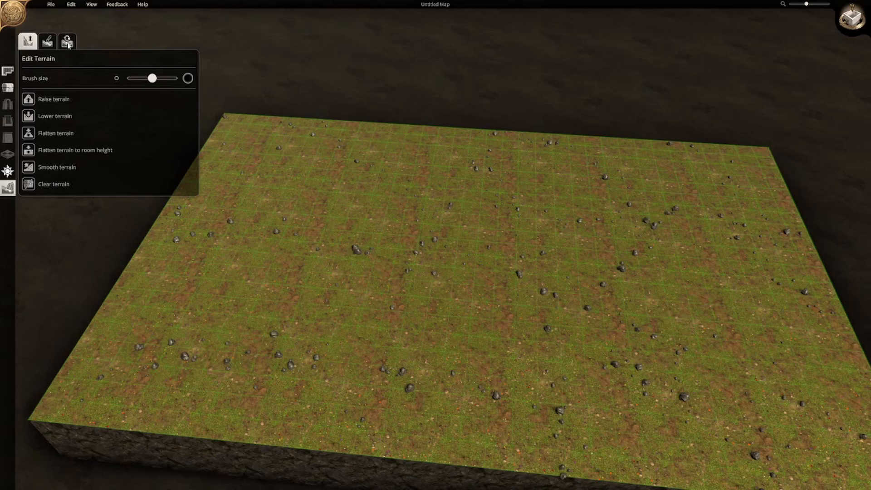
left_click(67, 41)
left_click(47, 41)
left_click(184, 111)
left_click_drag(152, 78, 176, 78)
left_click(256, 128)
mouse_move(256, 127)
left_mouse_down()
mouse_move(237, 116)
mouse_move(122, 389)
mouse_move(105, 262)
mouse_move(186, 422)
mouse_move(287, 189)
mouse_move(272, 129)
mouse_move(321, 245)
mouse_move(335, 109)
mouse_move(342, 238)
mouse_move(310, 424)
mouse_move(338, 391)
mouse_move(389, 437)
mouse_move(404, 336)
mouse_move(386, 126)
mouse_move(432, 155)
mouse_move(441, 346)
mouse_move(484, 413)
mouse_move(495, 287)
mouse_move(467, 175)
mouse_move(477, 132)
mouse_move(540, 184)
mouse_move(540, 338)
mouse_move(522, 440)
mouse_move(603, 442)
mouse_move(597, 334)
mouse_move(562, 155)
mouse_move(595, 132)
mouse_move(647, 238)
mouse_move(671, 420)
mouse_move(735, 472)
mouse_move(716, 304)
mouse_move(661, 132)
mouse_move(704, 136)
mouse_move(765, 172)
mouse_move(724, 200)
mouse_move(717, 192)
mouse_move(803, 281)
mouse_move(824, 454)
mouse_move(807, 418)
mouse_move(620, 390)
left_mouse_up()
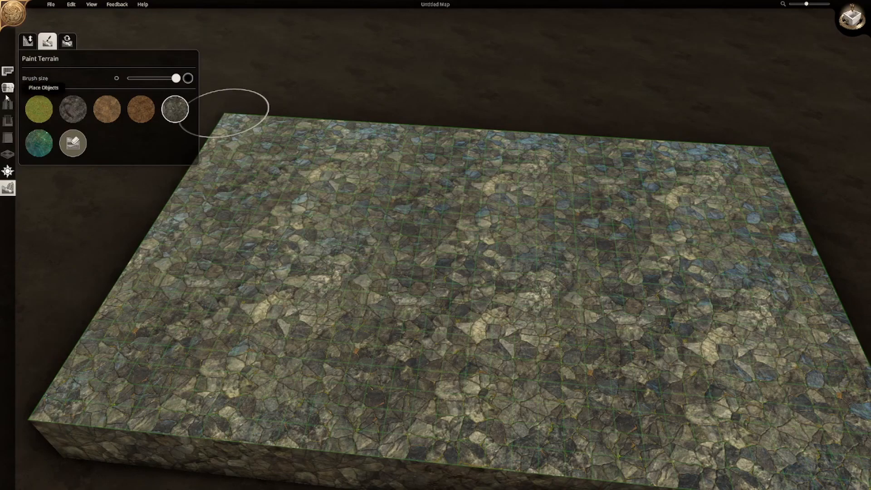
Step: Draw a large rectangular Tavern Great Hall near the upper-left corner of the map
left_click(8, 71)
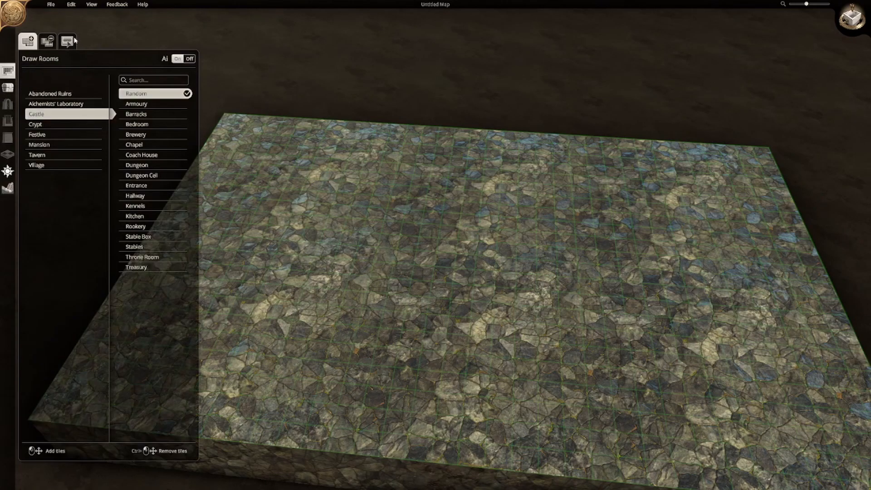
left_click(59, 156)
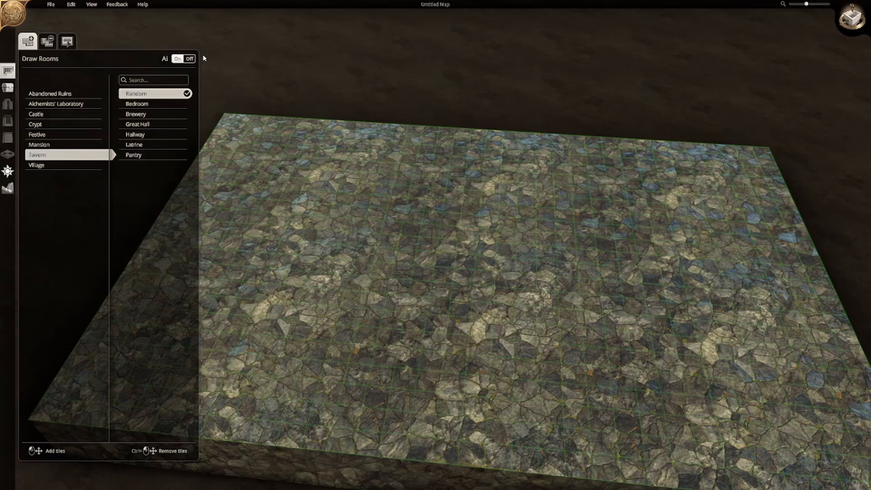
mouse_move(280, 171)
middle_mouse_down()
mouse_move(296, 174)
mouse_move(313, 209)
mouse_move(287, 229)
mouse_move(273, 173)
middle_mouse_up()
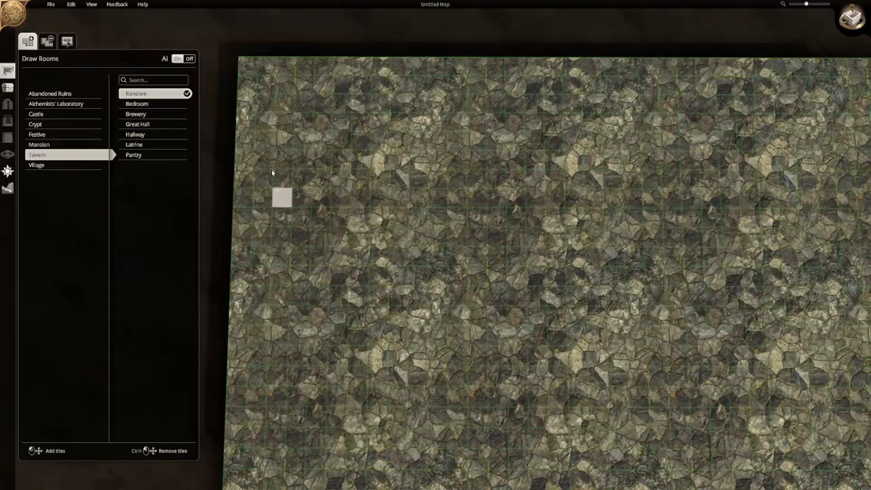
left_click(154, 125)
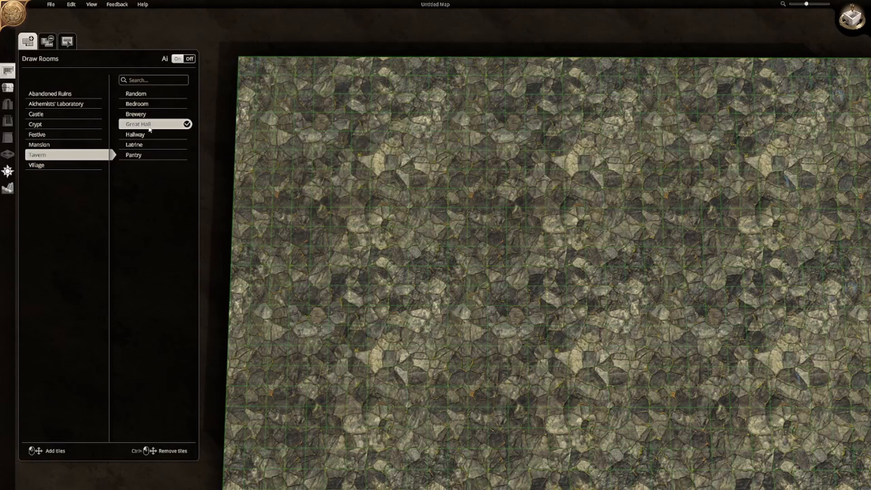
left_click_drag(289, 99, 517, 256)
left_click(398, 188)
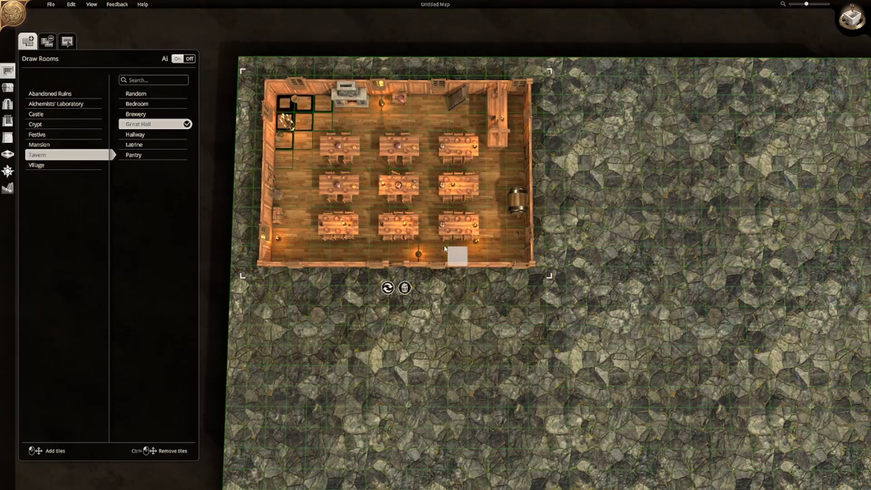
Step: Draw a narrow rectangular Tavern Bedroom on the open ground beyond the great hall's bar side
scroll(449, 249, "up", 2)
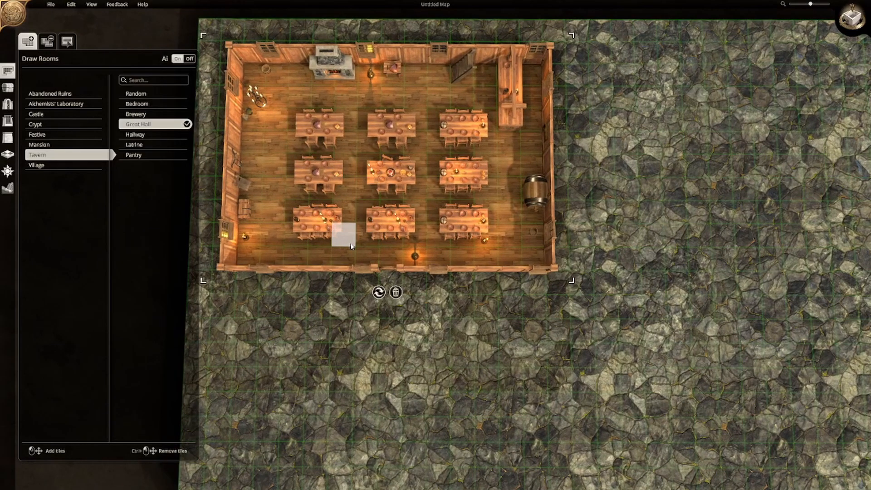
right_click_drag(414, 235, 610, 202)
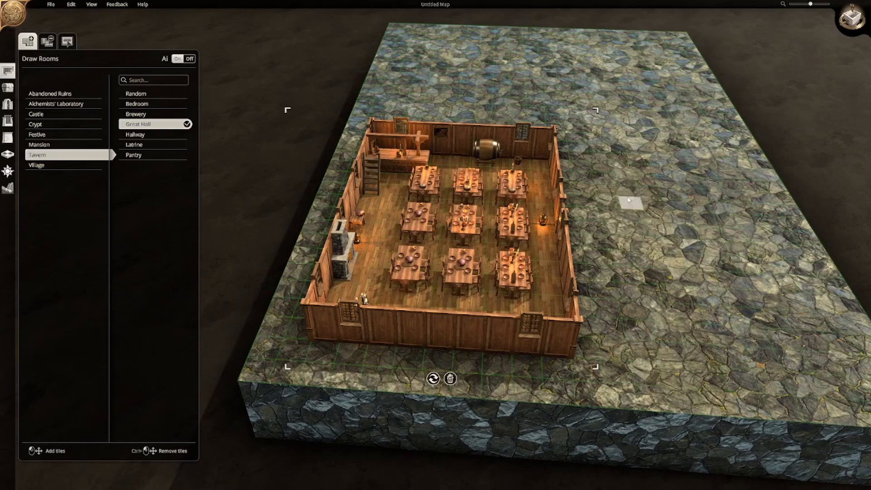
right_click_drag(711, 169, 513, 157)
scroll(421, 220, "up", 3)
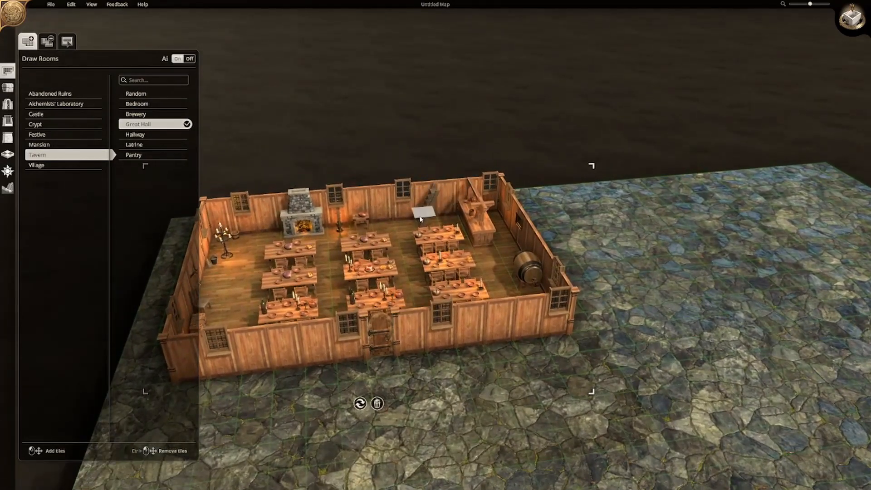
key("a")
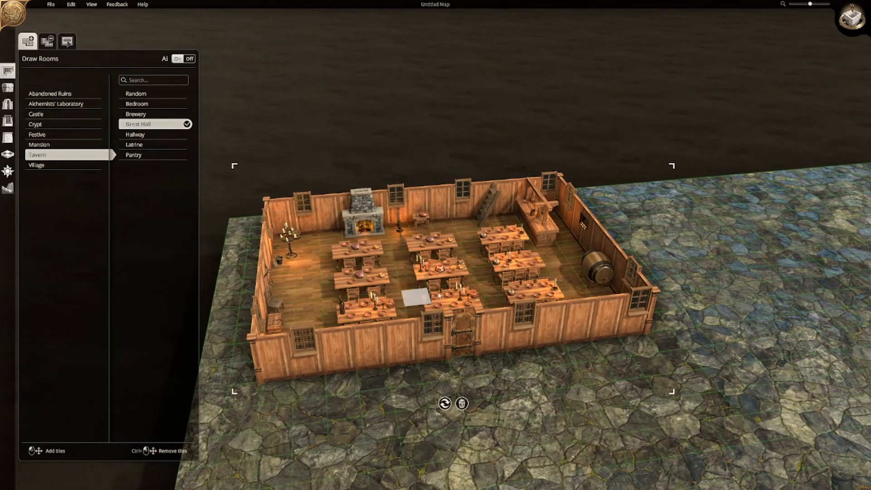
key("d")
key("w")
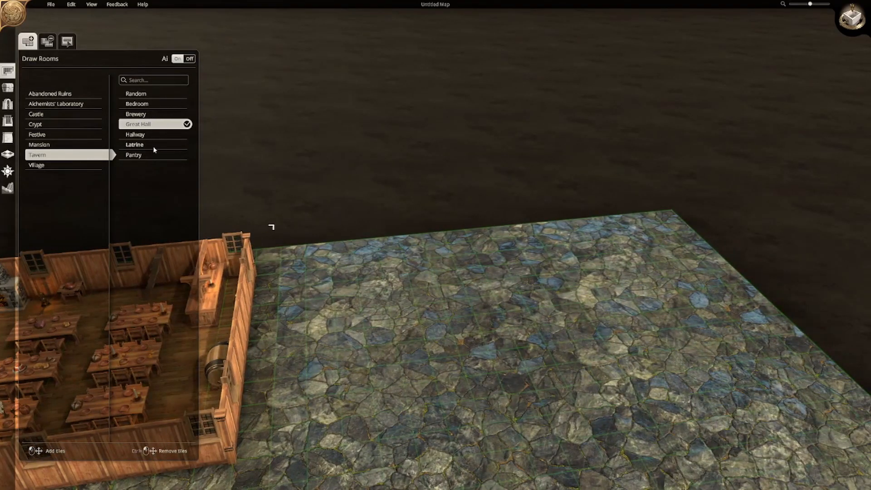
left_click(155, 105)
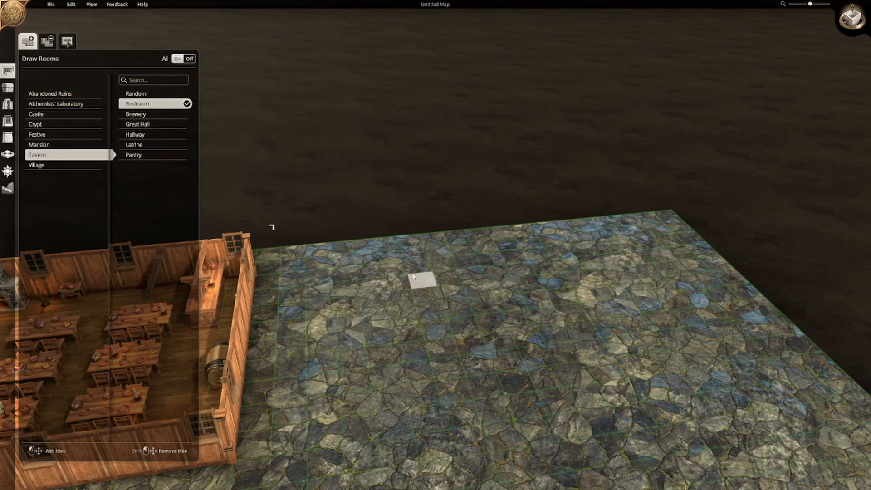
left_click_drag(417, 267, 507, 355)
left_click(457, 313)
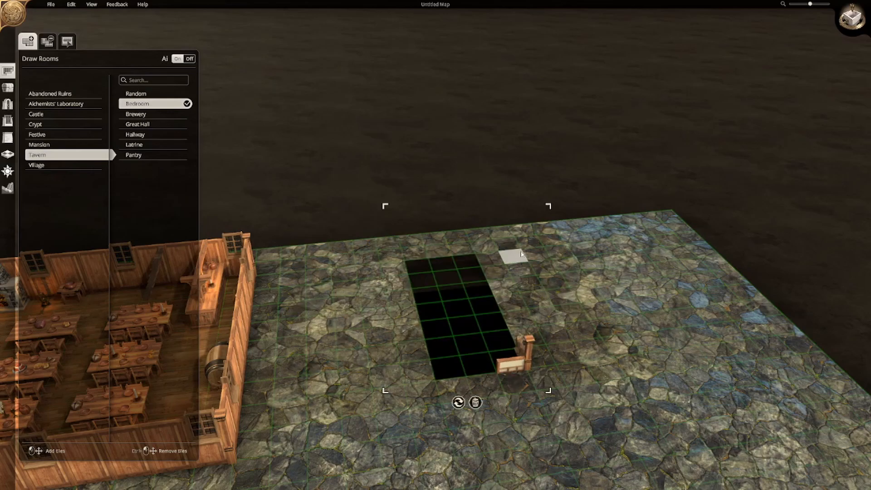
Step: Draw a second, wider Tavern Bedroom parallel to the first, leaving a one-tile gap between them
right_click_drag(526, 263, 526, 341)
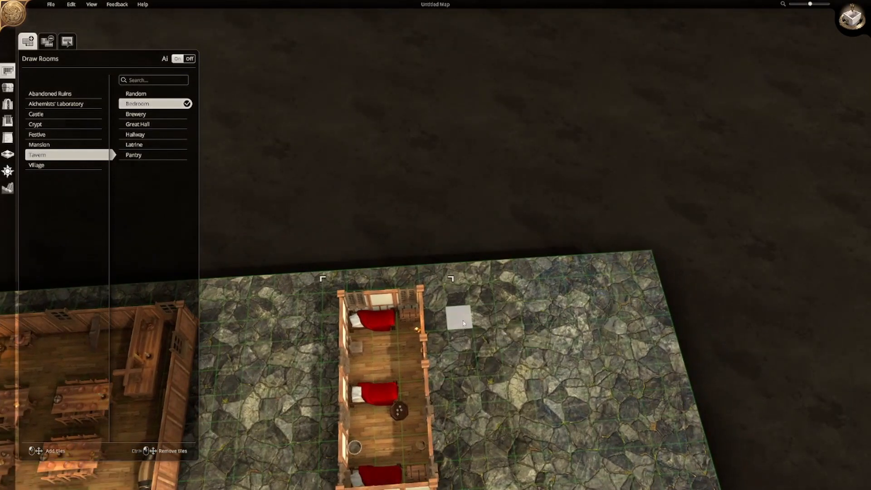
left_click_drag(466, 318, 572, 472)
left_click(508, 385)
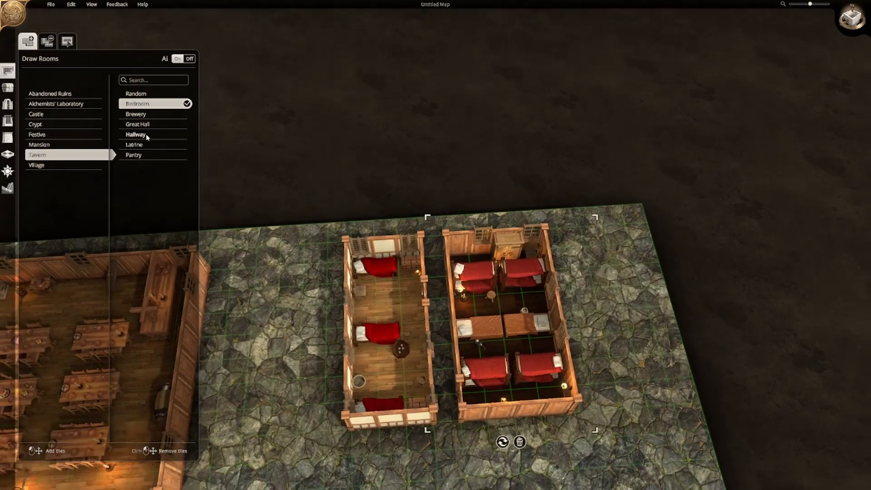
Step: Fill the gap between the two bedrooms with a one-tile-wide Tavern Hallway along their length
left_click(136, 135)
left_click_drag(441, 408, 435, 271)
left_click(440, 330)
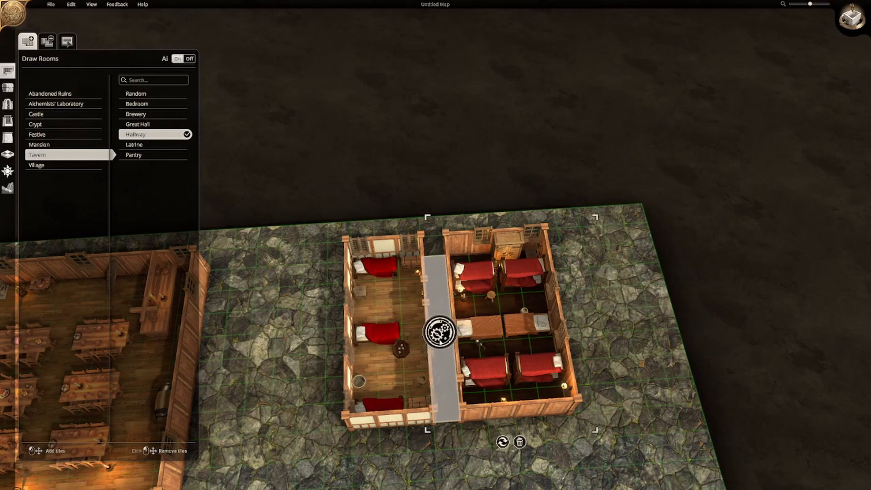
right_click_drag(445, 301, 560, 230)
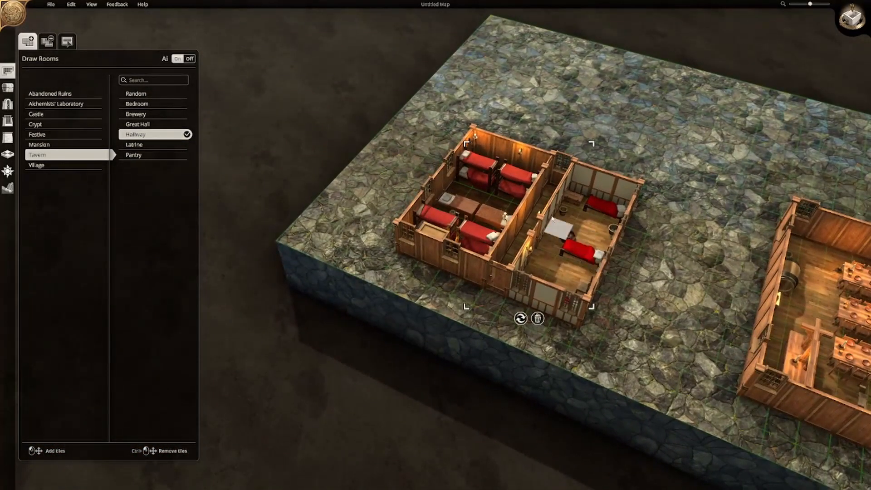
Step: Draw a second one-tile-wide Tavern Hallway across the ends of both bedrooms, perpendicular to the existing hallway and extending one tile past the bedroom wall
right_click_drag(510, 257, 361, 291)
scroll(386, 291, "up", 1)
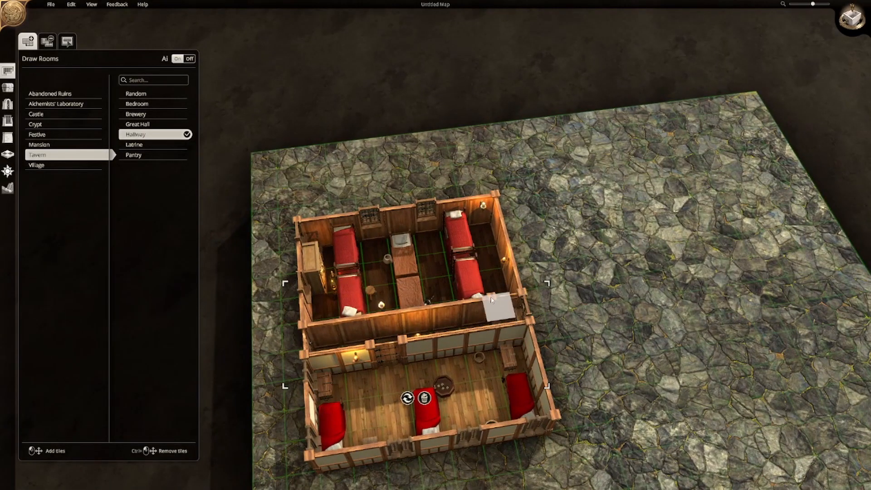
right_click_drag(418, 347, 363, 295)
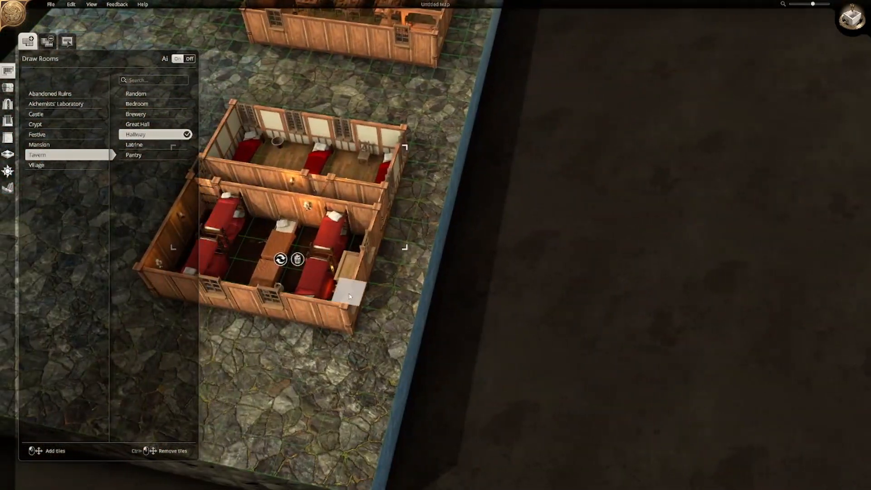
key("a")
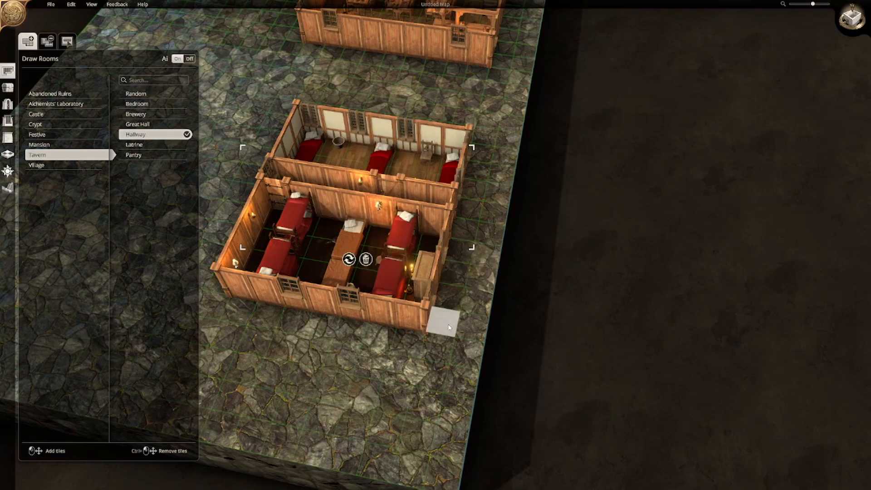
left_click_drag(452, 323, 479, 154)
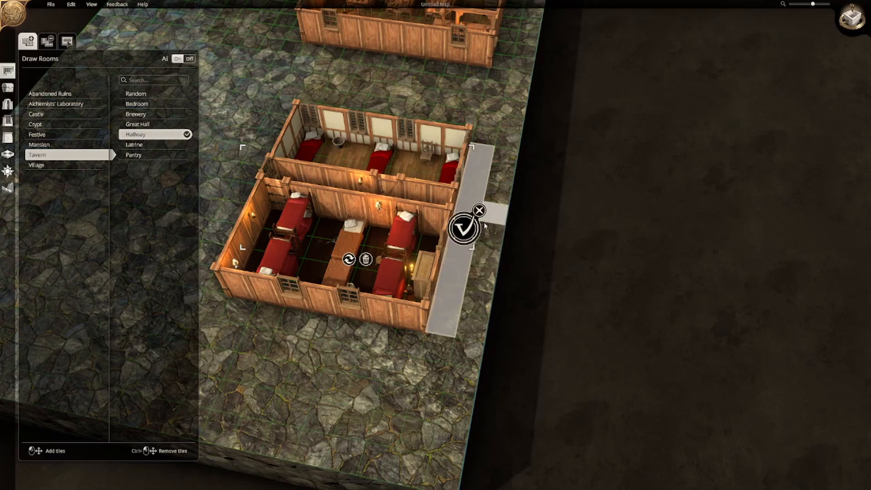
left_click(465, 230)
right_click_drag(510, 320, 599, 336)
right_click_drag(375, 325, 380, 343)
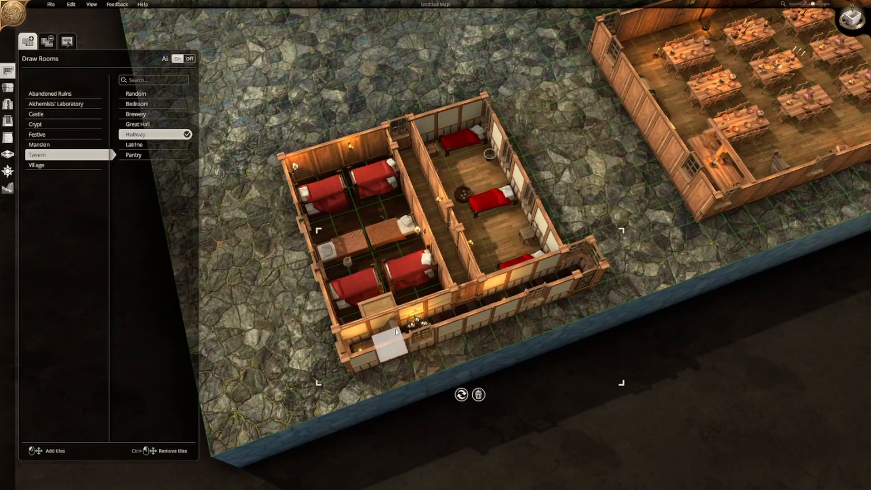
Step: Look through the catalogues for placing objects, doors, windows, walls and floor tiles, and the terrain editing options
left_click(12, 70)
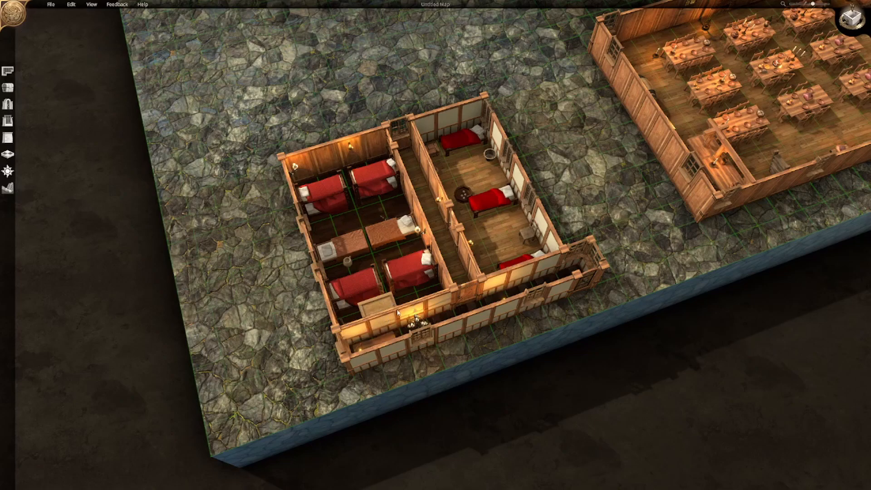
right_click_drag(358, 288, 477, 304)
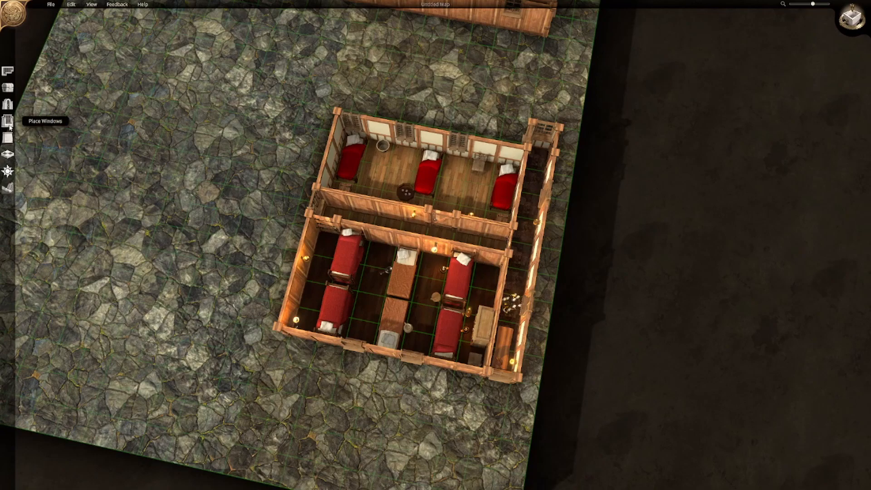
left_click(8, 88)
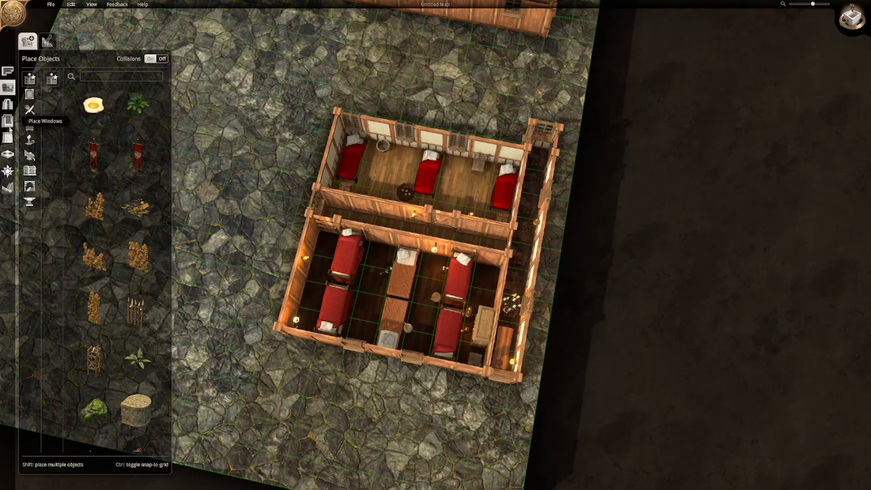
left_click(8, 104)
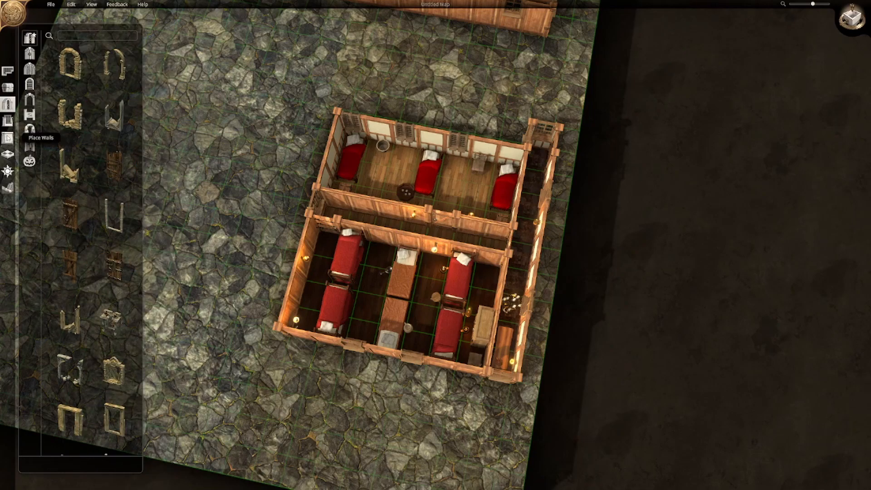
left_click(7, 120)
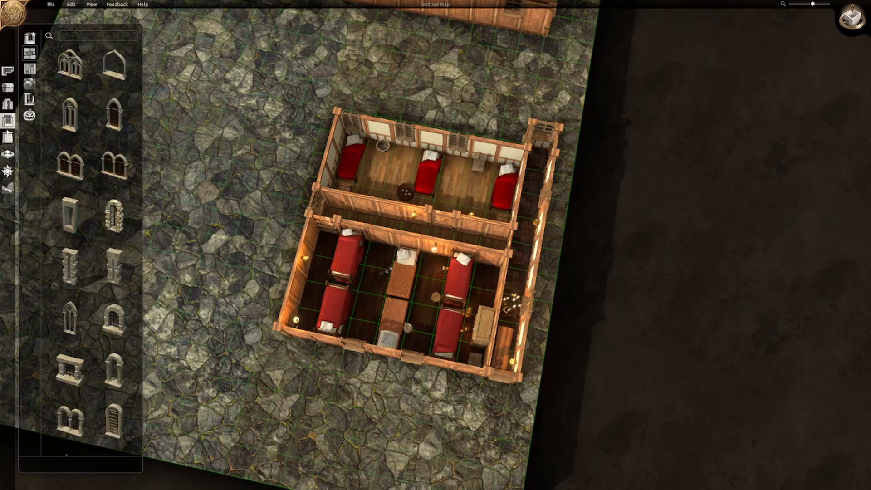
left_click(8, 88)
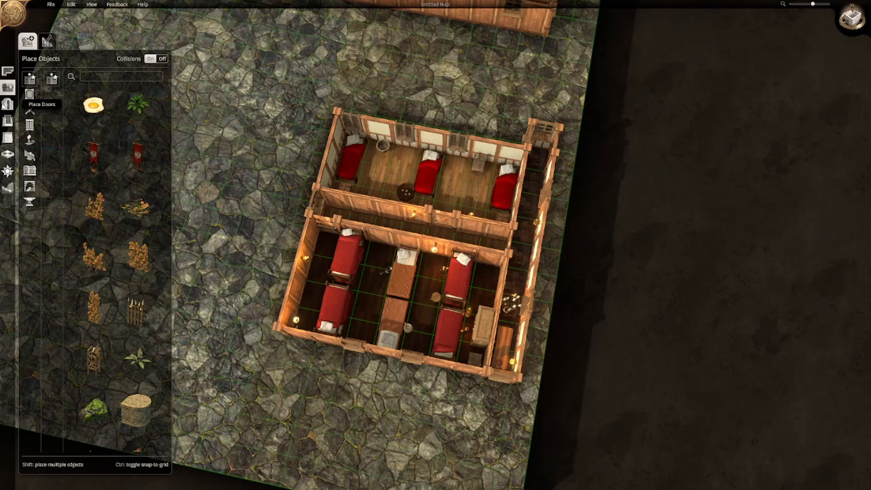
left_click(6, 105)
left_click(8, 72)
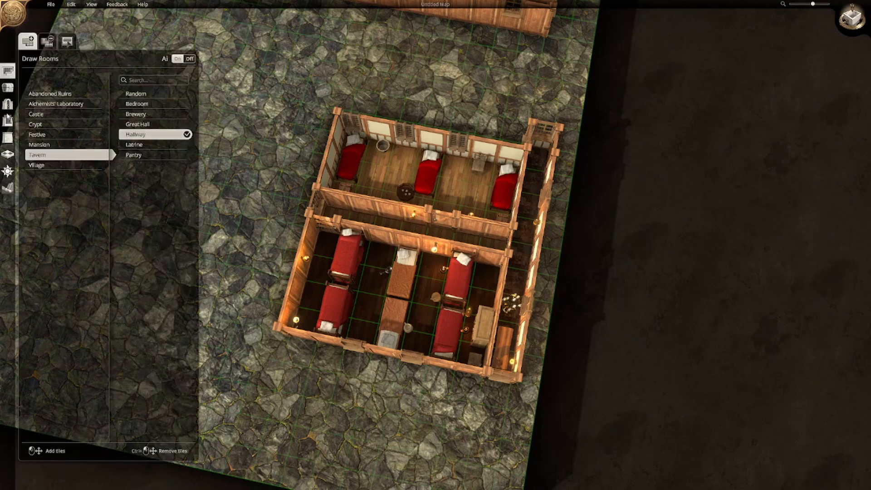
left_click(6, 141)
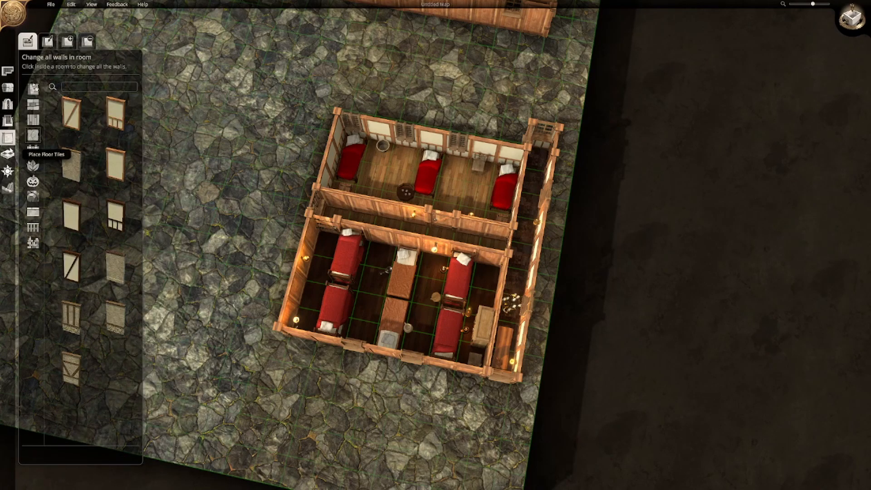
left_click(8, 121)
left_click(8, 104)
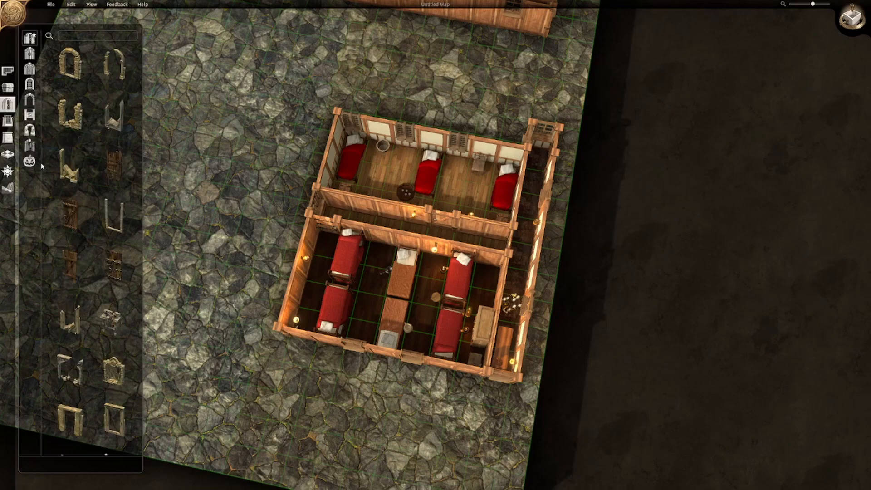
left_click(8, 137)
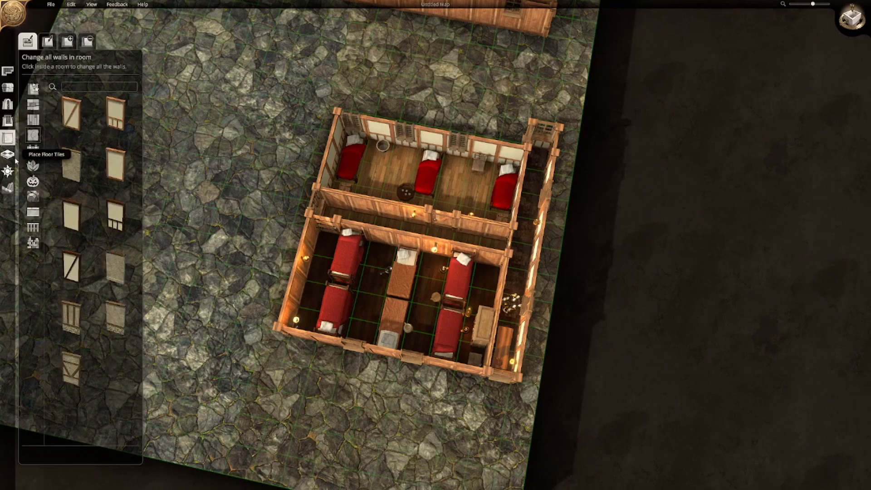
left_click(7, 155)
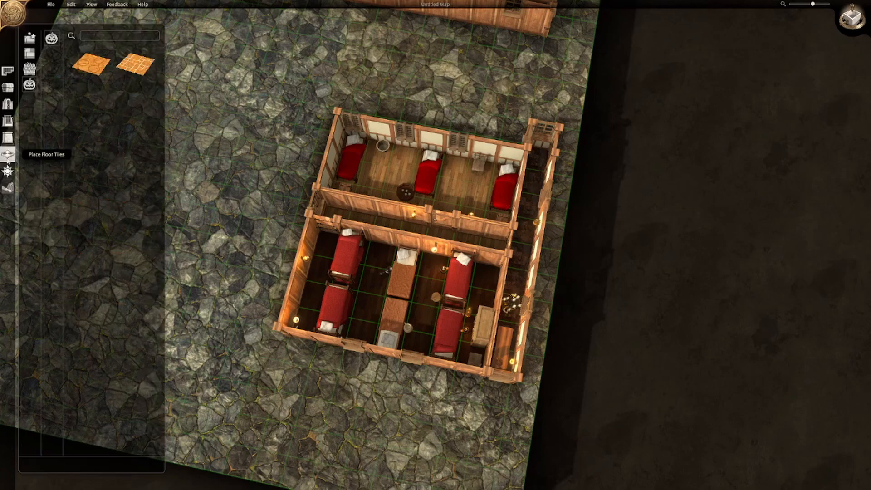
left_click(7, 171)
left_click(8, 188)
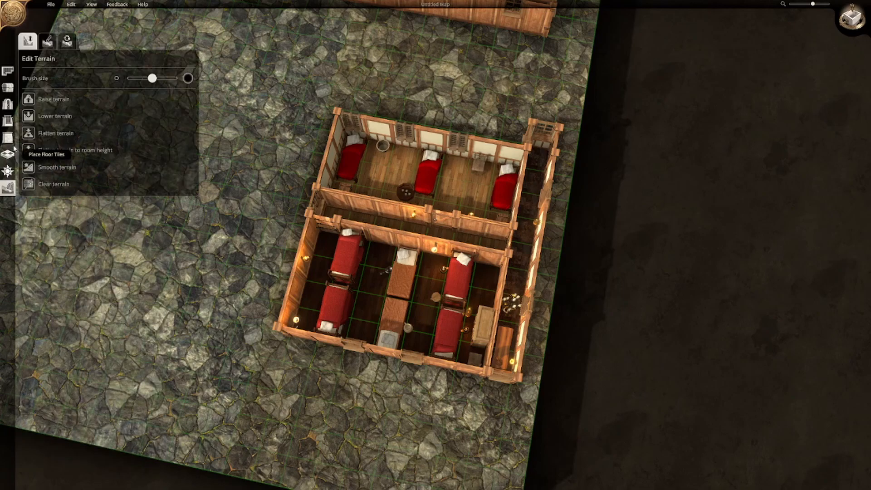
left_click(8, 105)
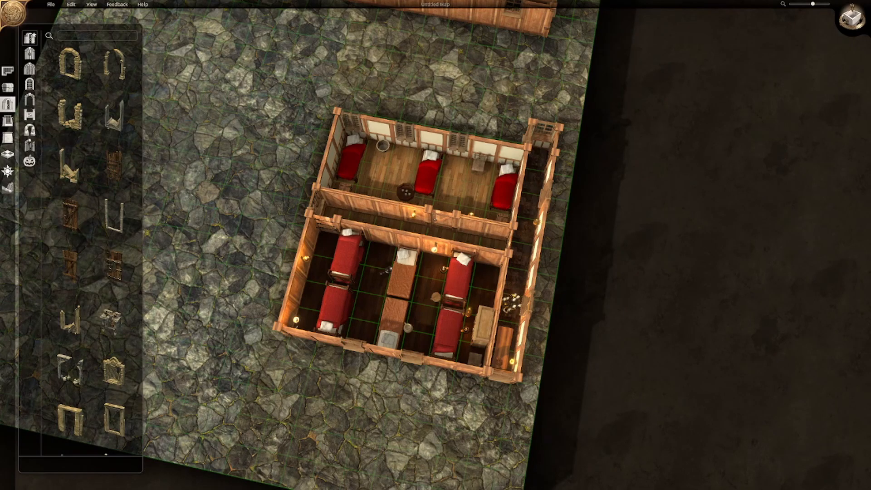
left_click(7, 122)
left_click(7, 138)
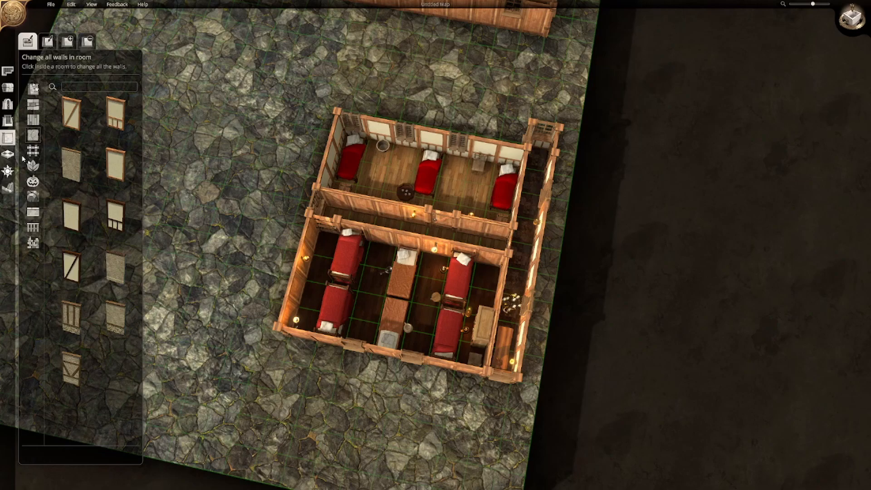
left_click(8, 155)
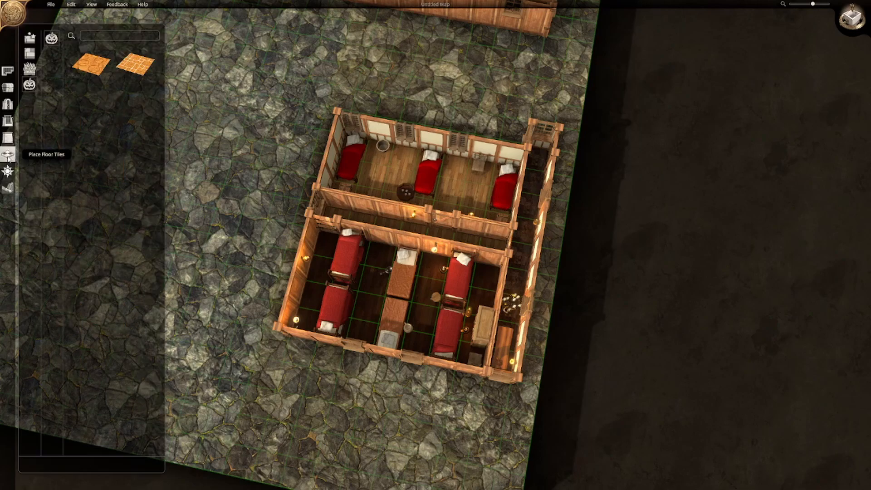
Step: Find Miller's Stairs among the structural objects and place them in the new hallway's end nearest the great hall
left_click(8, 88)
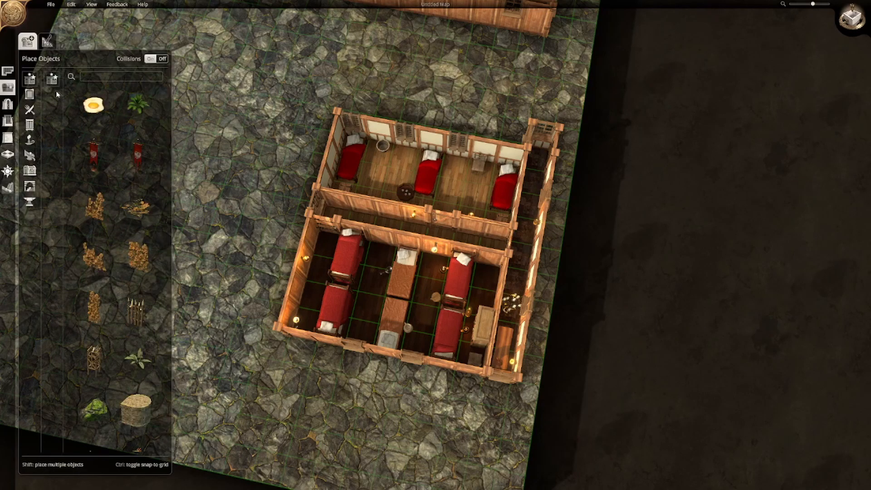
left_click(29, 109)
left_click(29, 127)
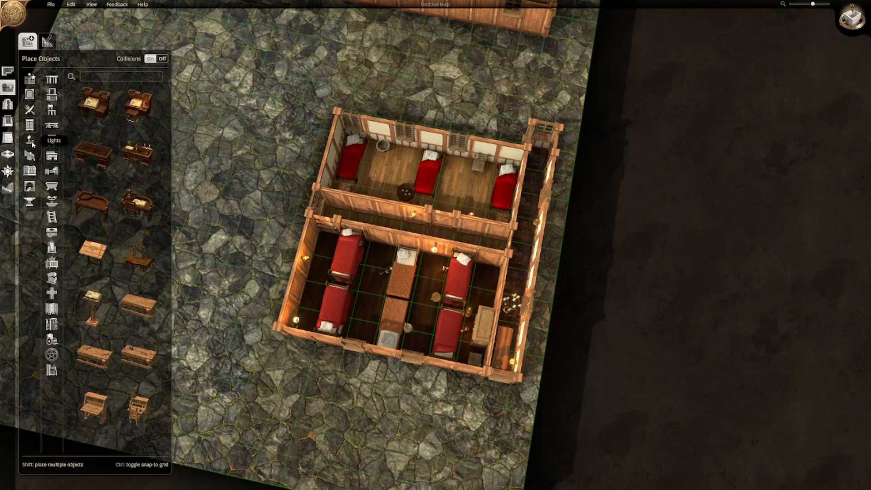
left_click(30, 156)
left_click(29, 171)
left_click(29, 190)
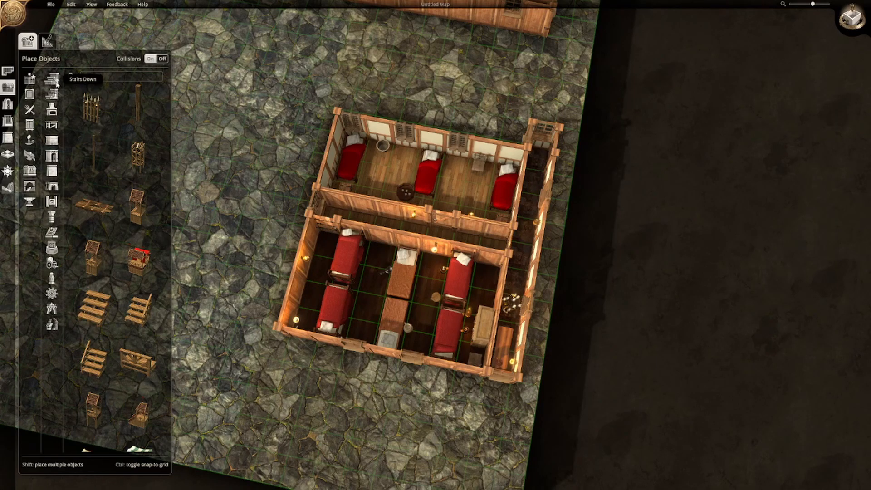
left_click(56, 95)
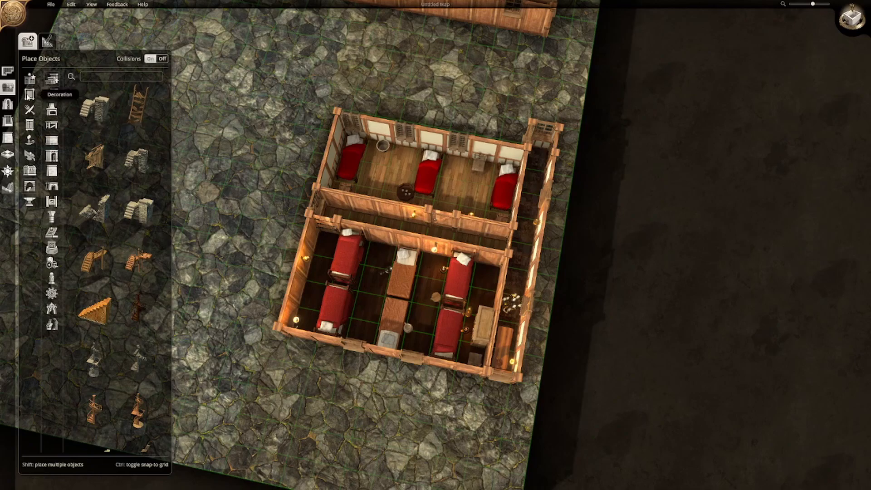
left_click(52, 95)
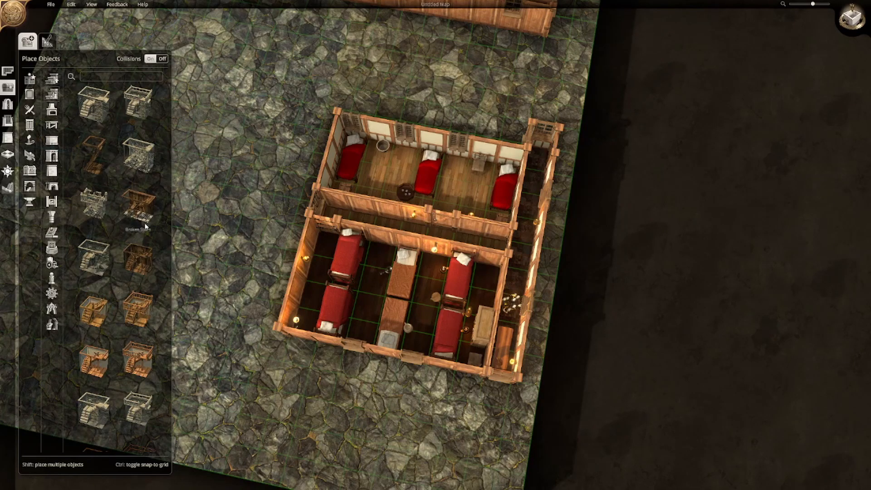
scroll(139, 320, "down", 5)
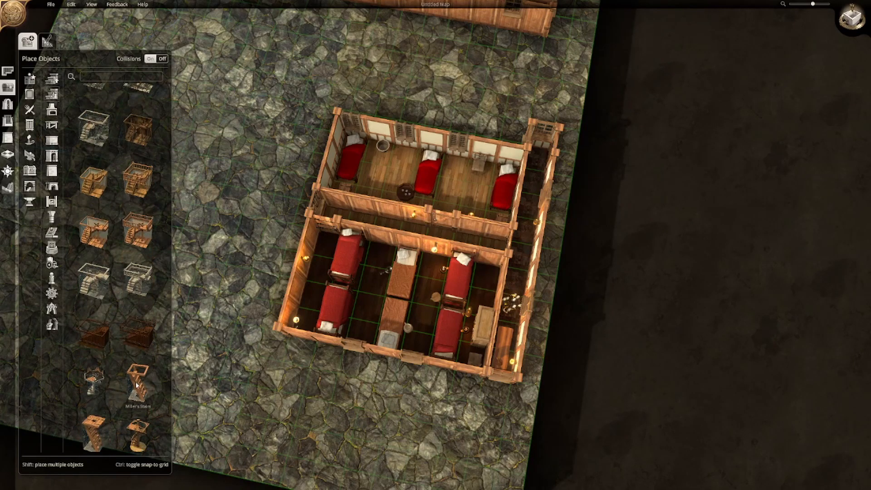
scroll(136, 385, "down", 7)
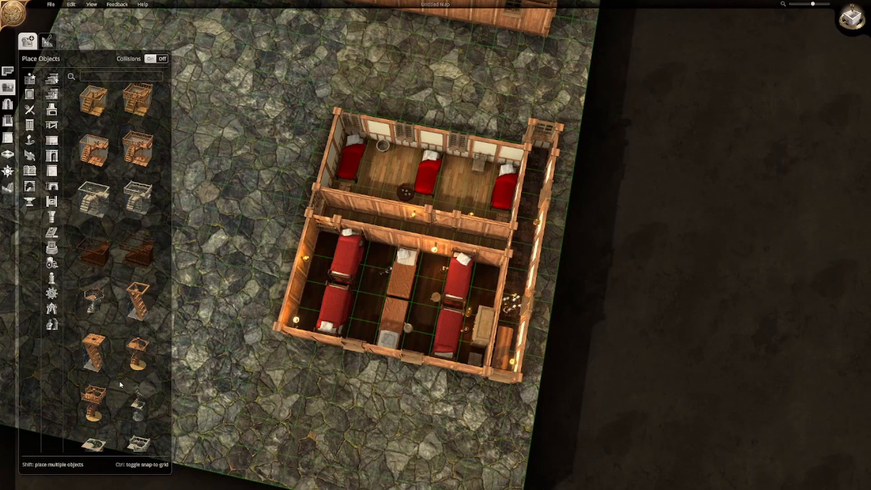
left_click(134, 200)
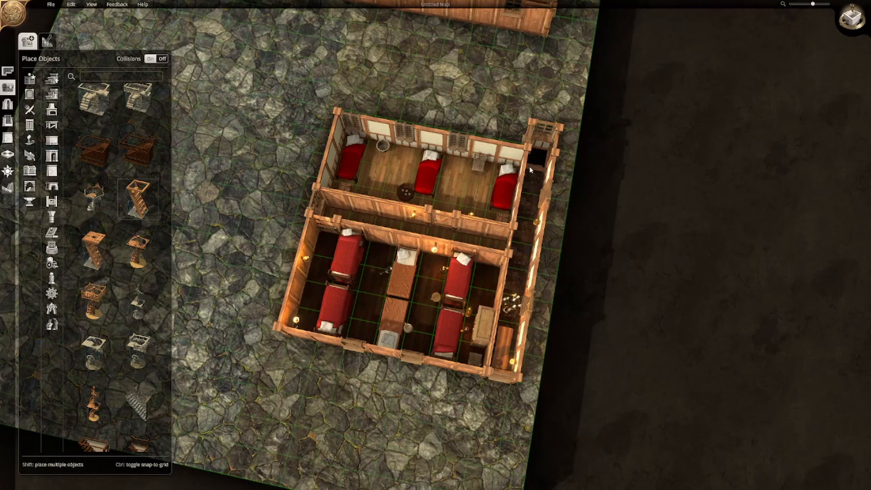
Step: Delete the wooden furniture at the hallway's far end and move the Miller's Stairs into its place
middle_click_drag(618, 211, 467, 225)
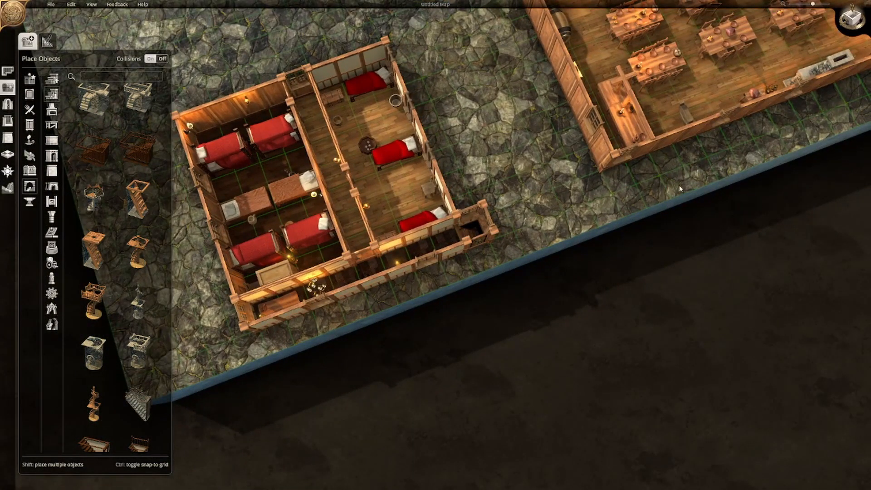
middle_click_drag(649, 191, 621, 190)
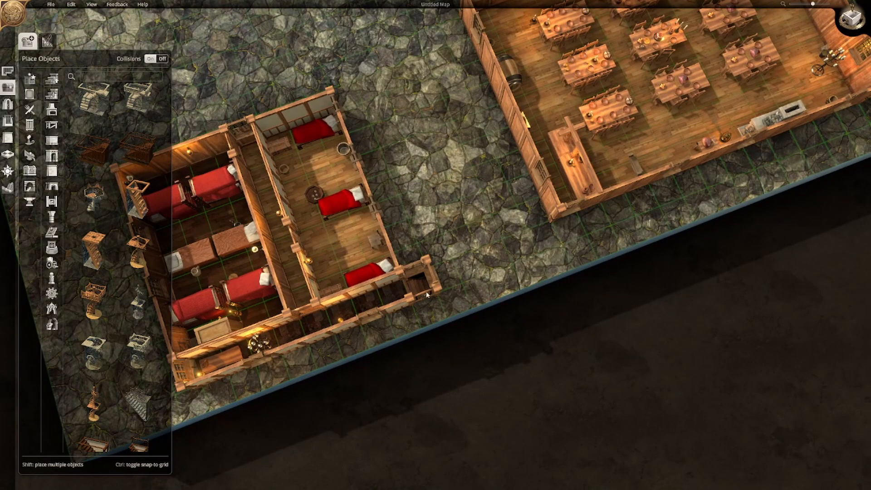
left_click_drag(401, 293, 317, 326)
left_click(219, 360)
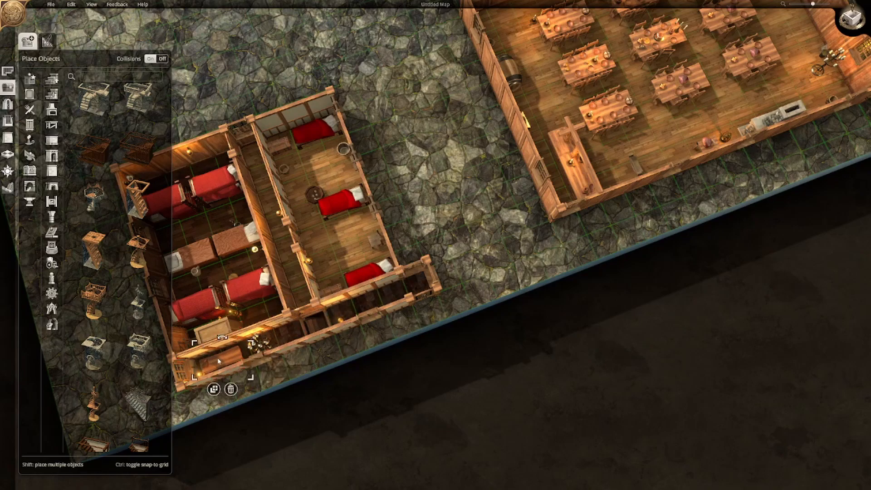
left_click_drag(311, 323, 220, 367)
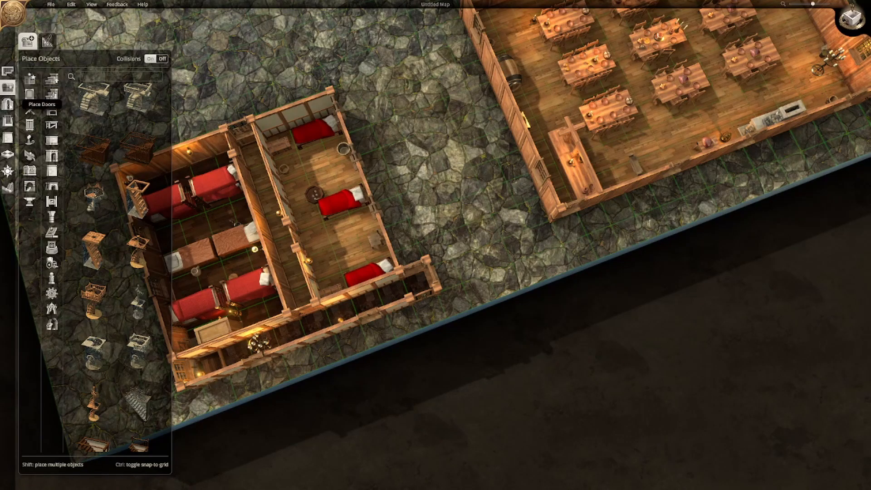
Step: Remove the hallway's end tile that protrudes beyond the bedroom wall on the great hall side
left_click(8, 74)
left_click(8, 104)
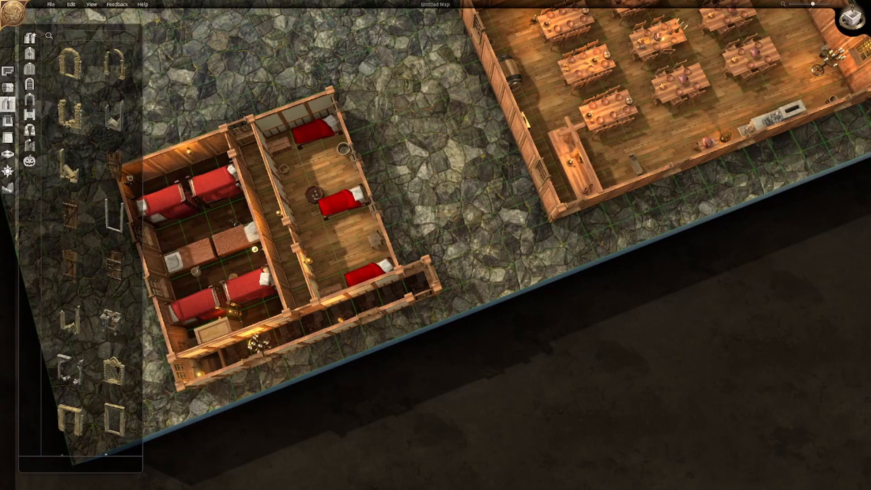
left_click(9, 89)
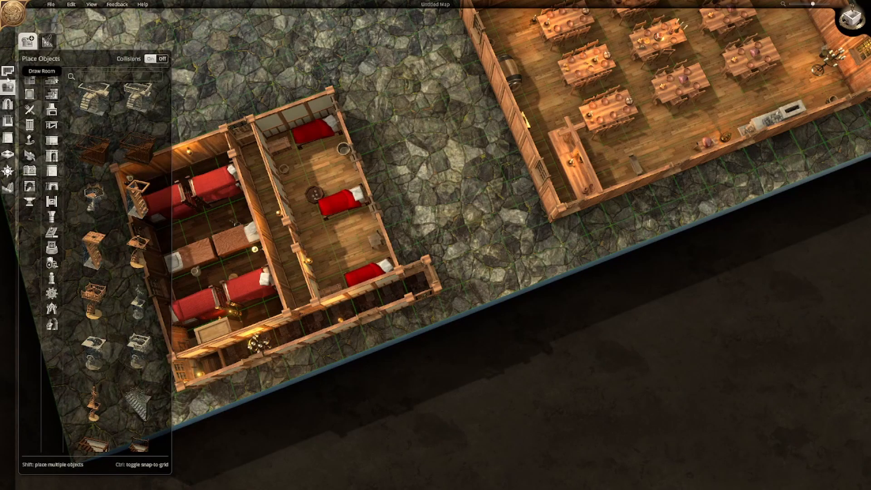
left_click(8, 75)
left_click(47, 41)
mouse_move(424, 225)
left_mouse_down()
mouse_move(452, 301)
mouse_move(436, 299)
mouse_move(428, 253)
left_mouse_up()
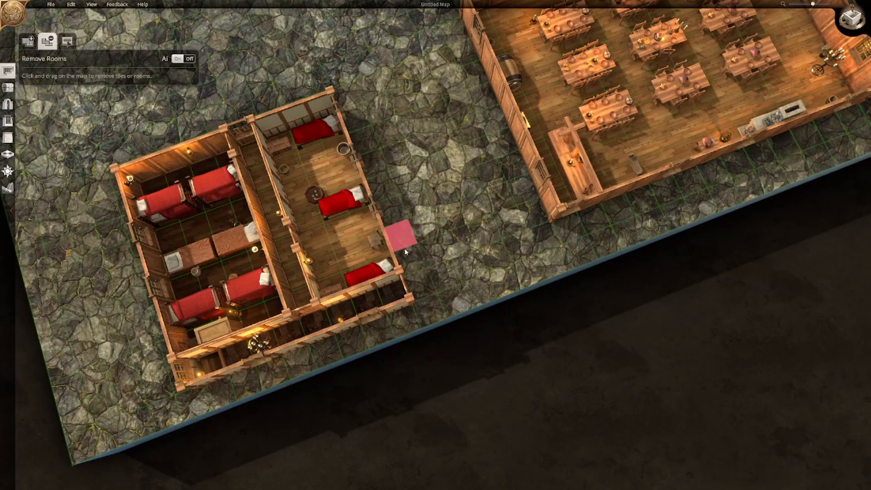
Step: Inspect the great hall and the bedroom building from several sides and at close range
middle_click_drag(459, 378, 539, 267)
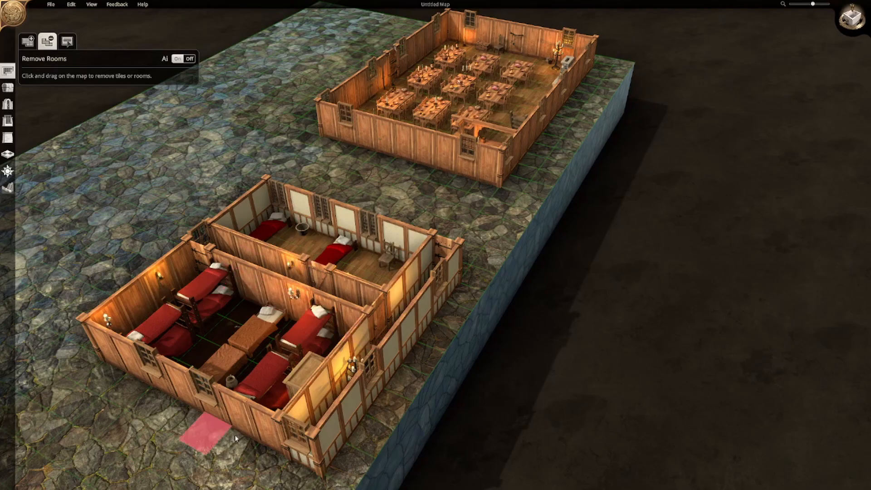
scroll(585, 88, "up", 2)
key("w")
middle_click_drag(618, 132, 26, 104)
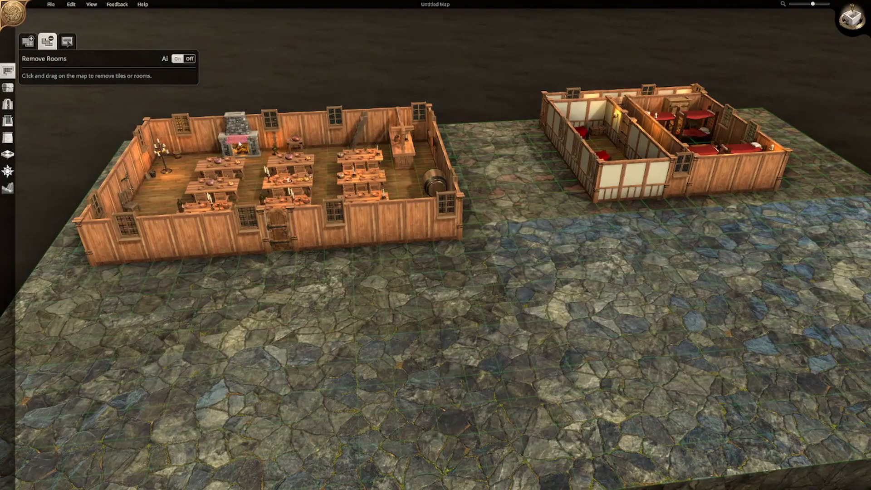
scroll(500, 228, "up", 2)
scroll(501, 227, "up", 2)
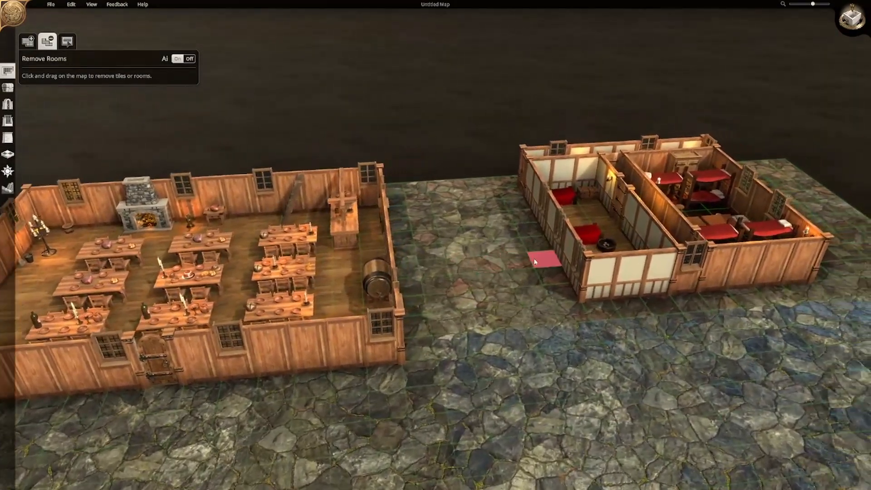
scroll(567, 257, "up", 1)
Step: Remove the great hall, the bedrooms and their hallways from the map with one selection covering both buildings
scroll(570, 256, "down", 3)
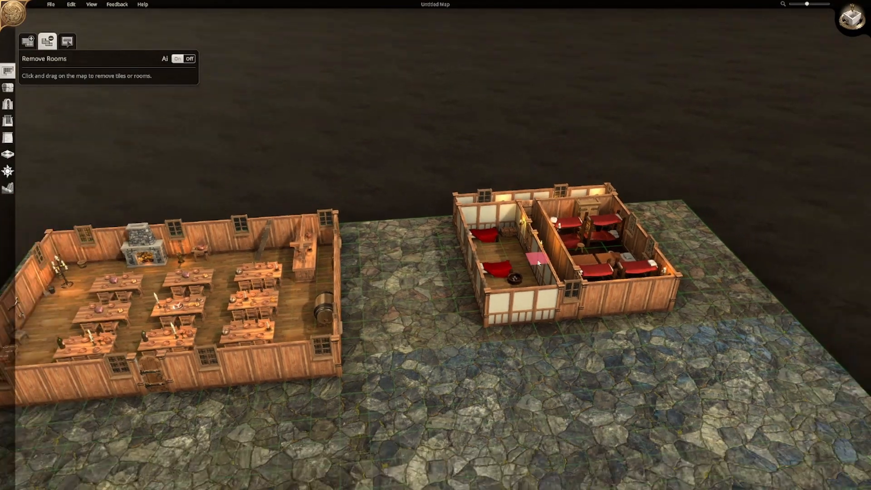
scroll(488, 445, "up", 3)
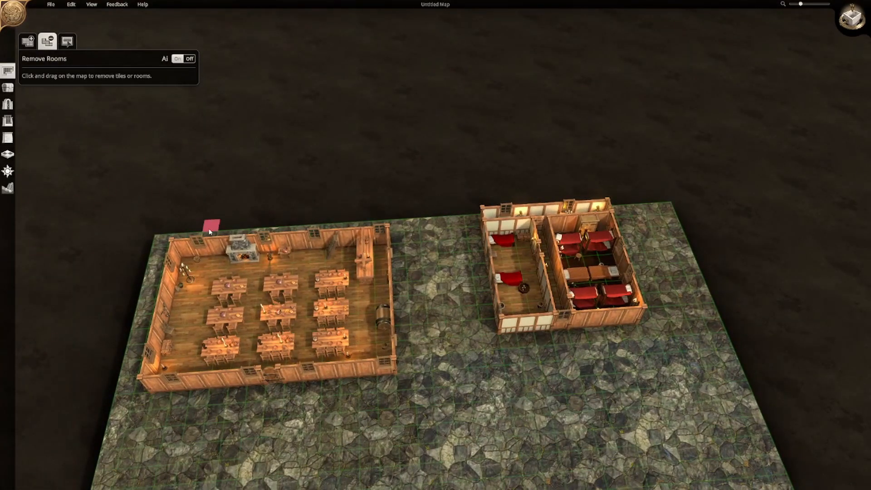
left_click_drag(157, 240, 759, 390)
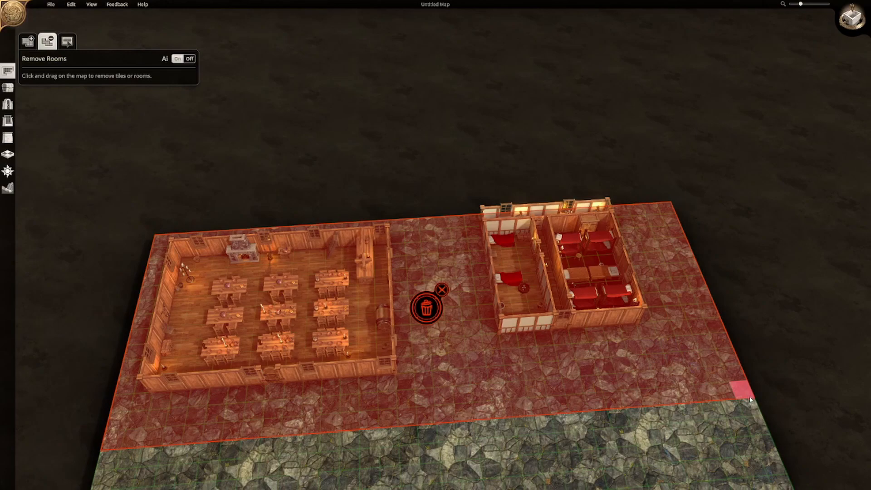
left_click(427, 308)
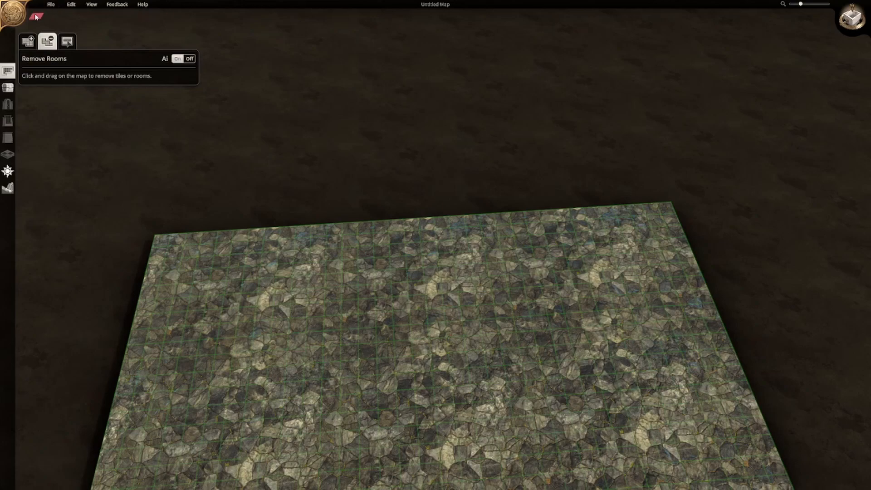
left_click(49, 4)
left_click(44, 9)
left_click(48, 12)
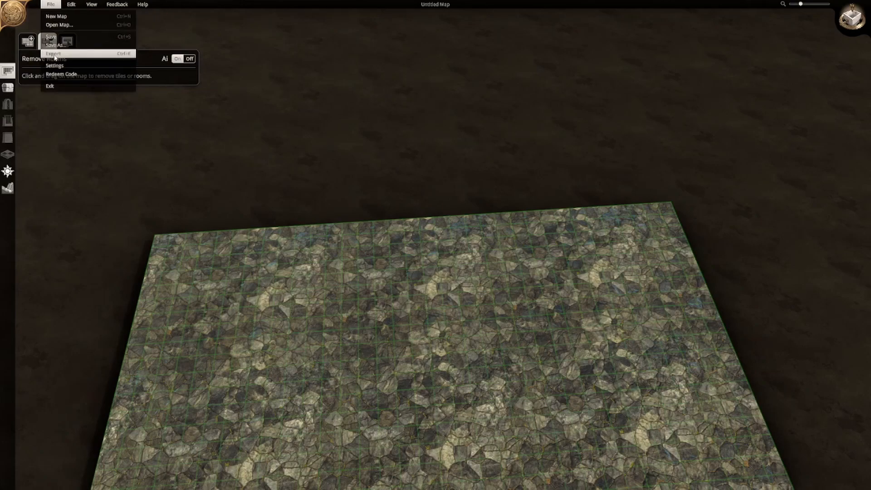
left_click(262, 342)
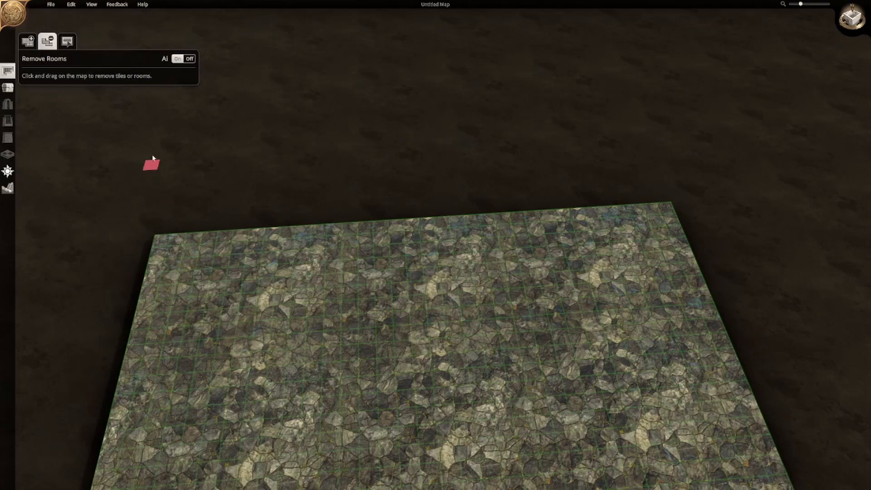
Step: Turn AI off for room drawing and draw a large Tavern Great Hall along one long side of the map
left_click(28, 42)
left_click(178, 59)
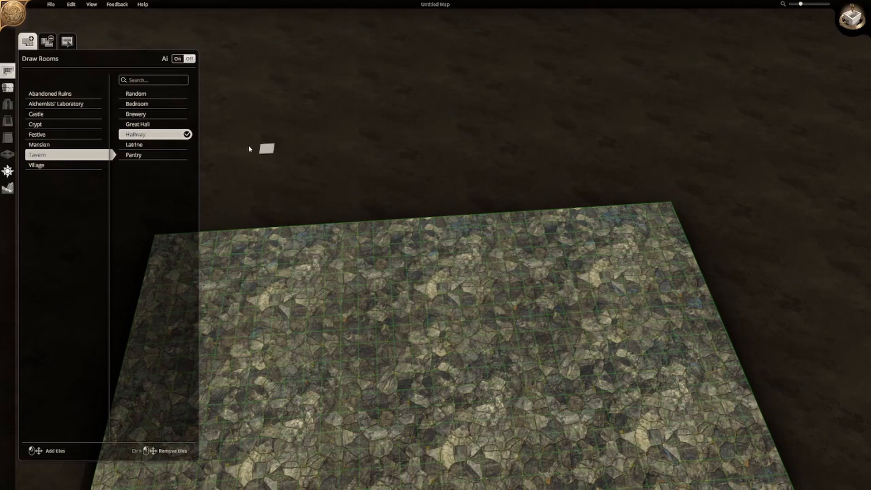
left_click(137, 125)
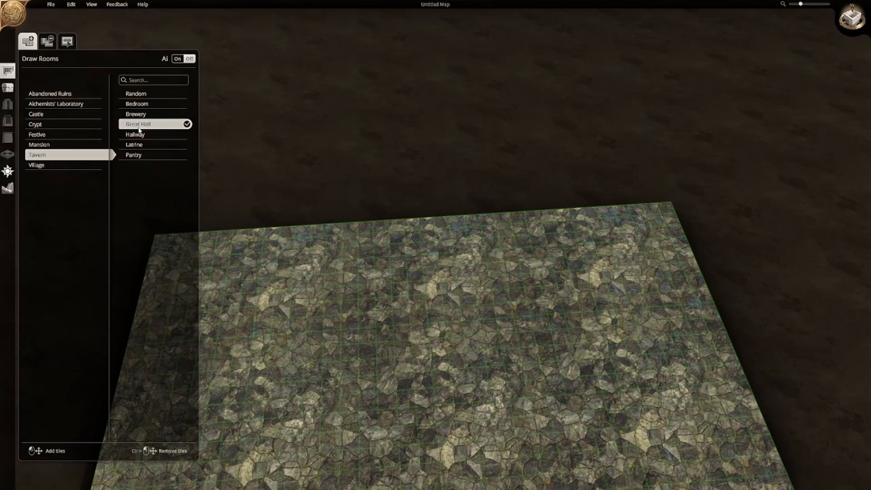
key("a")
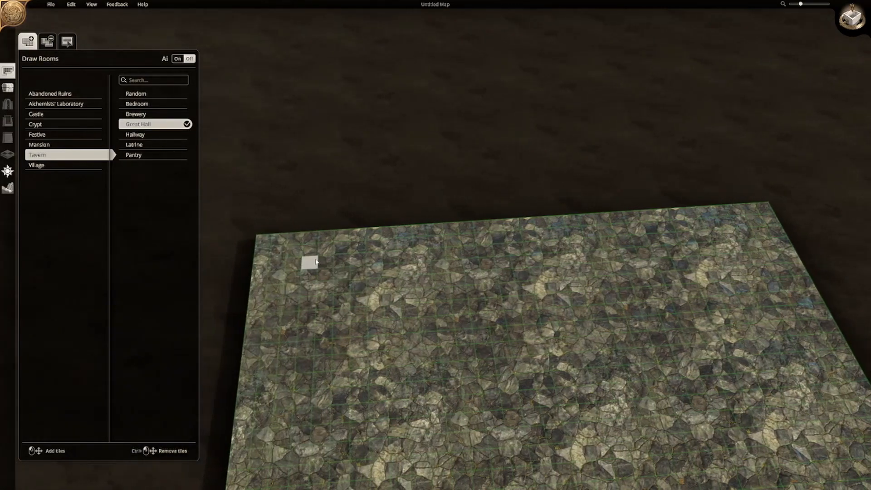
left_click(296, 261)
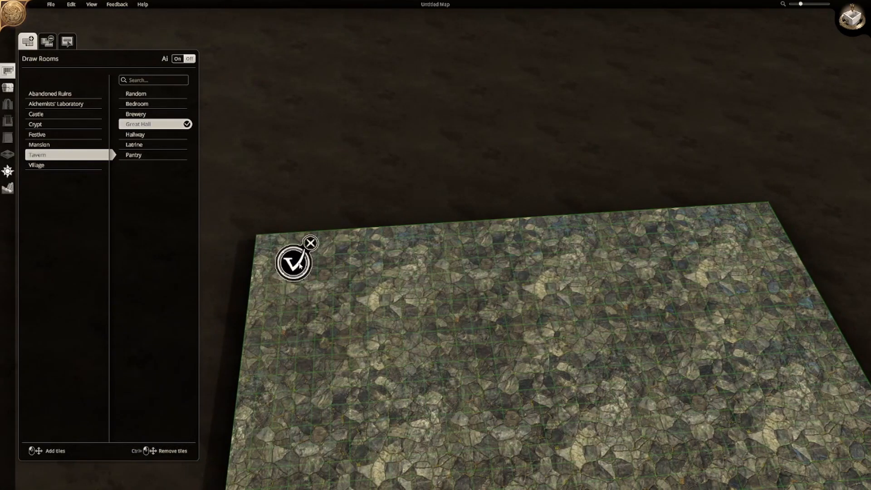
left_click(299, 292)
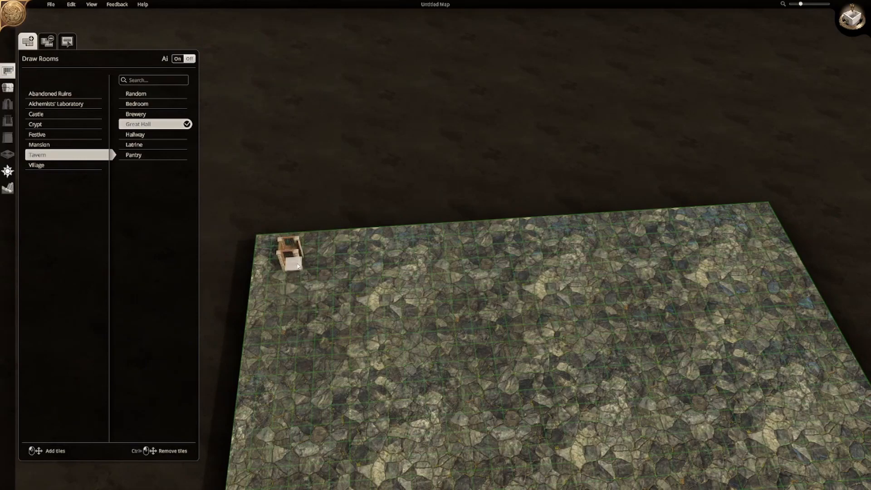
left_click_drag(303, 283, 603, 292)
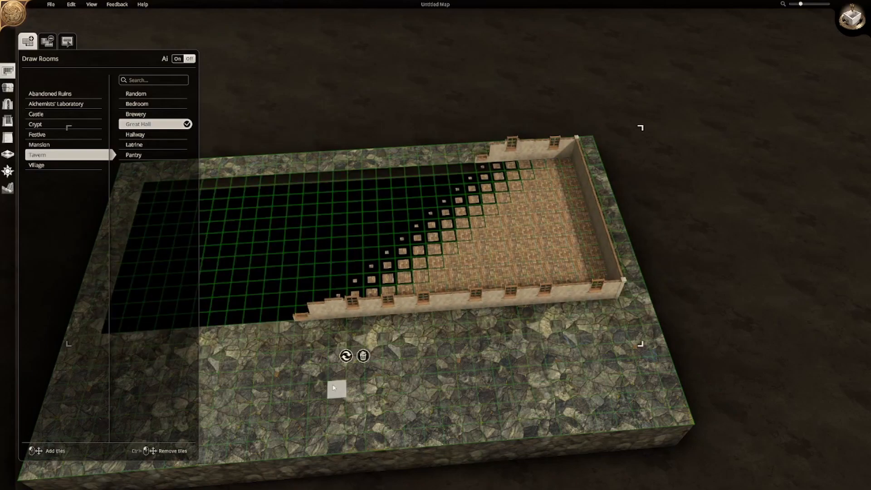
Step: Find the Giant Well among the structural objects and try it out on the great hall's floor without placing it
scroll(333, 387, "up", 5)
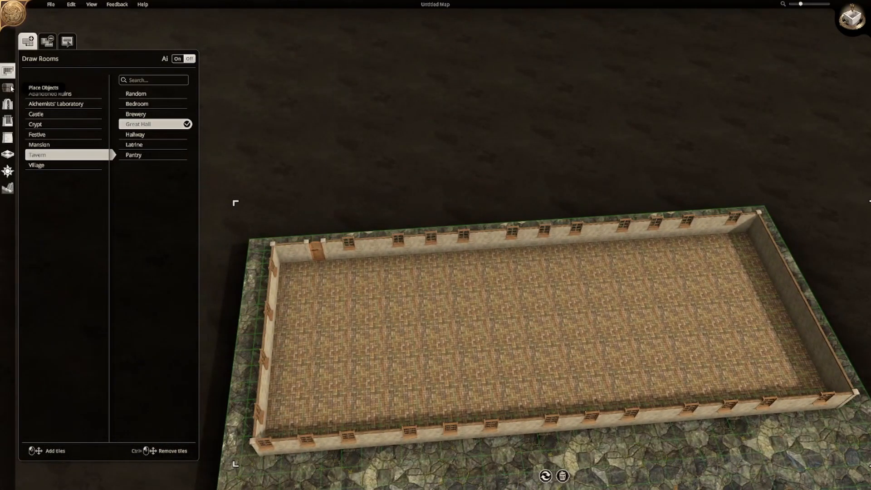
left_click(8, 87)
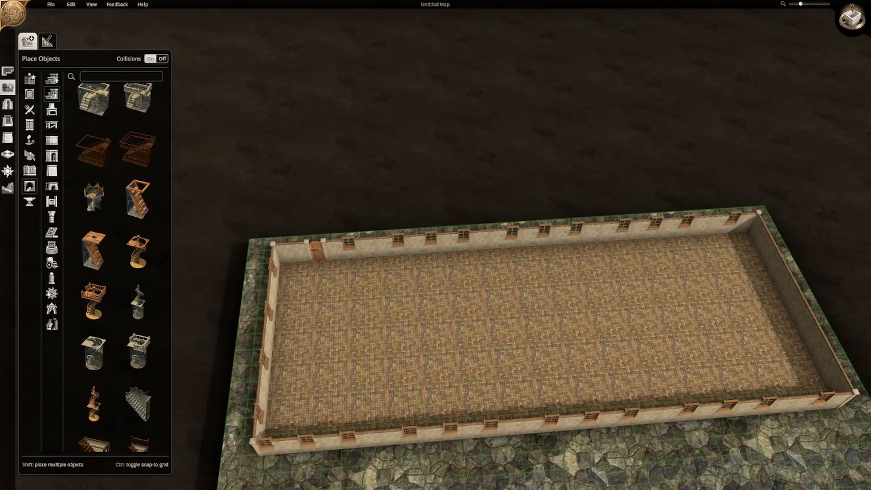
left_click(52, 247)
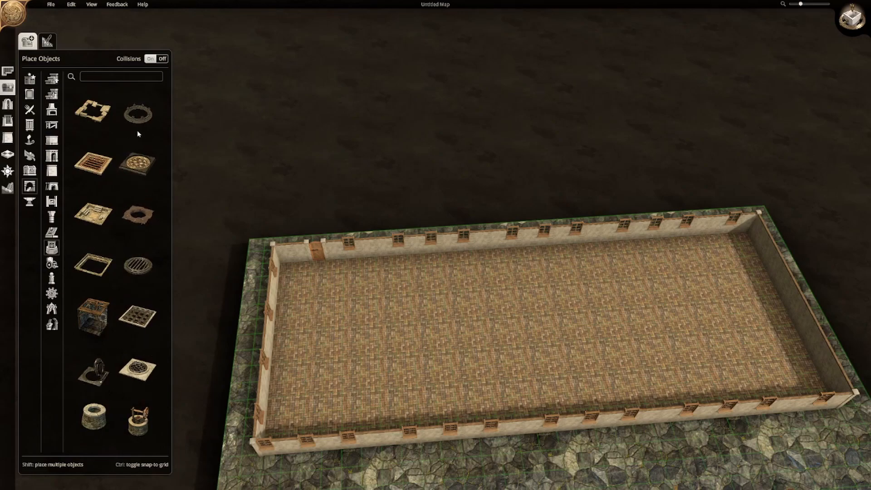
left_click(138, 113)
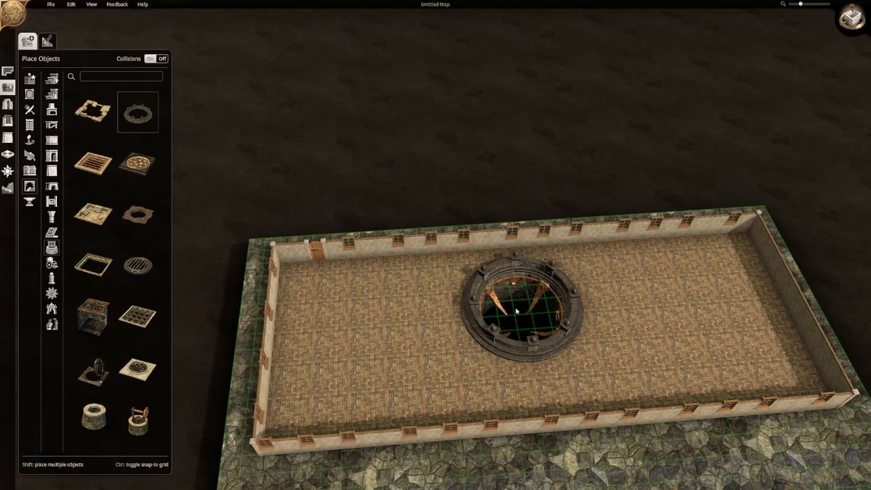
key("d")
key("s")
key("d")
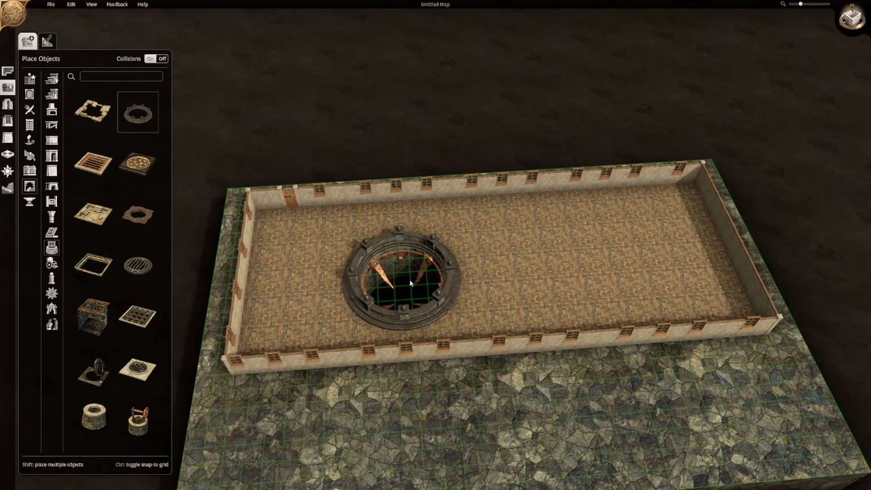
right_click(247, 77)
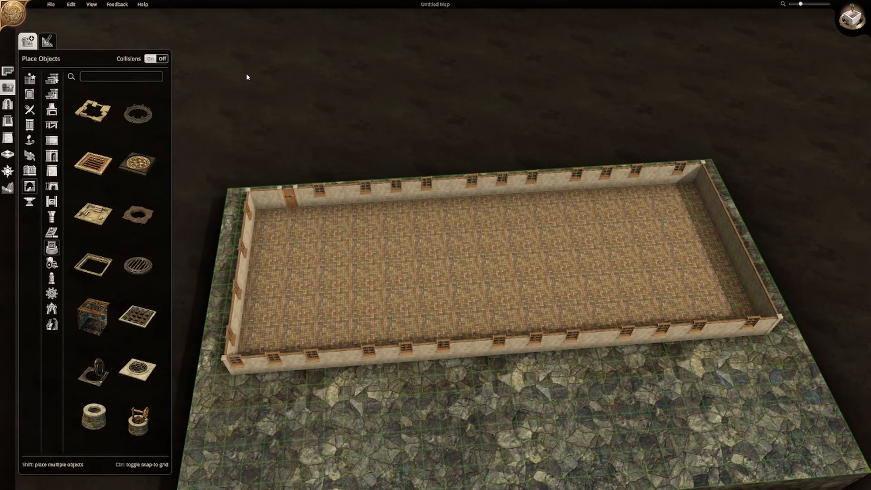
Step: Preview the Giant Well from other viewing angles at both ends of the great hall and discard it each time
middle_click_drag(387, 112, 422, 266)
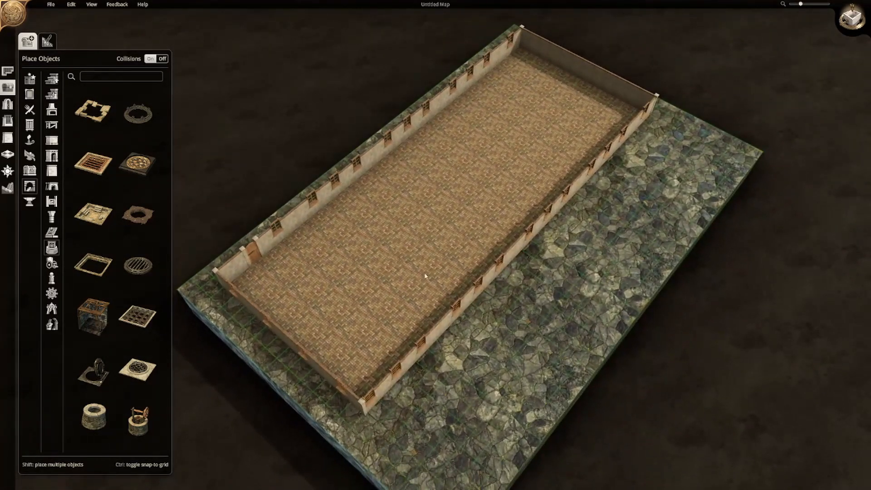
middle_click_drag(299, 319, 550, 316)
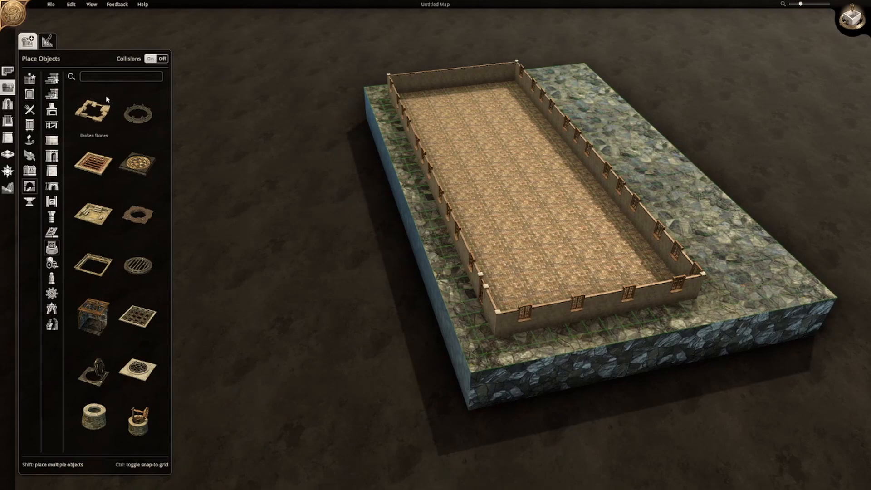
left_click(138, 113)
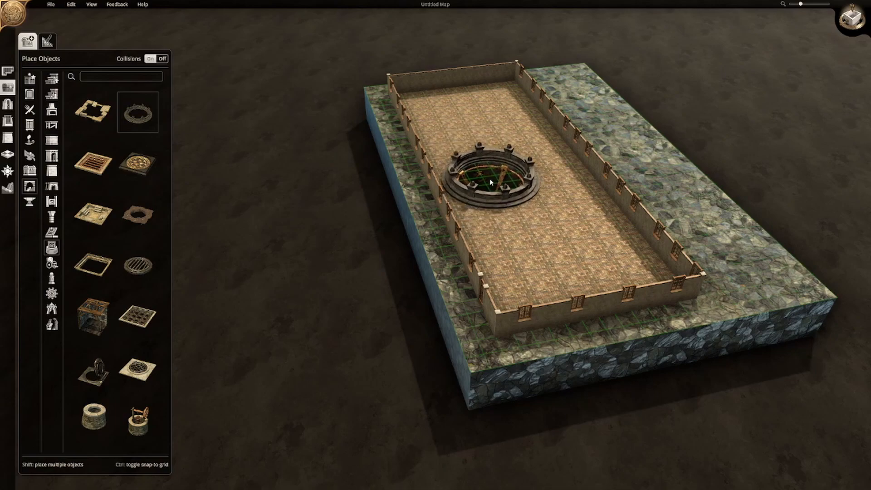
right_click_drag(484, 189, 480, 186)
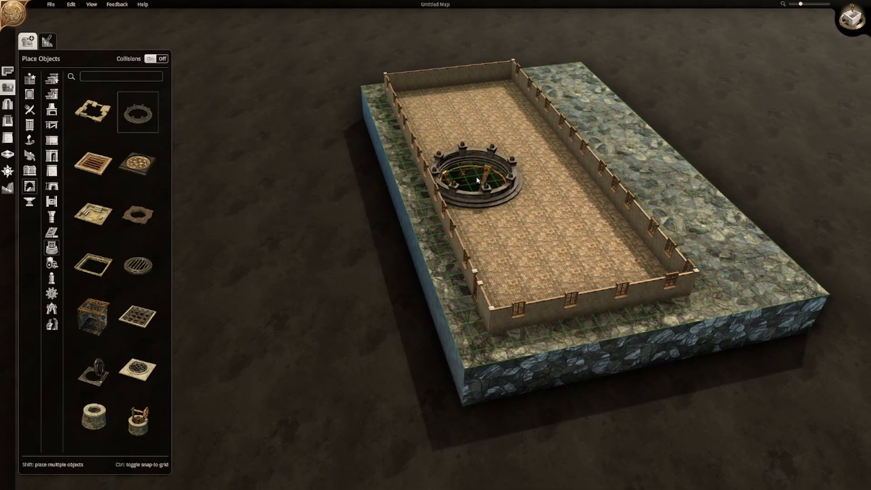
right_click(328, 243)
middle_click_drag(499, 189, 496, 124)
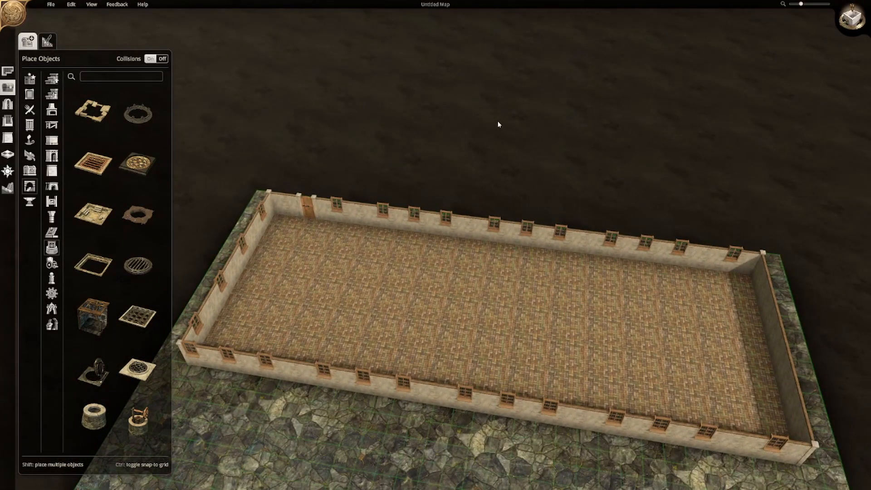
middle_click_drag(507, 177, 480, 245)
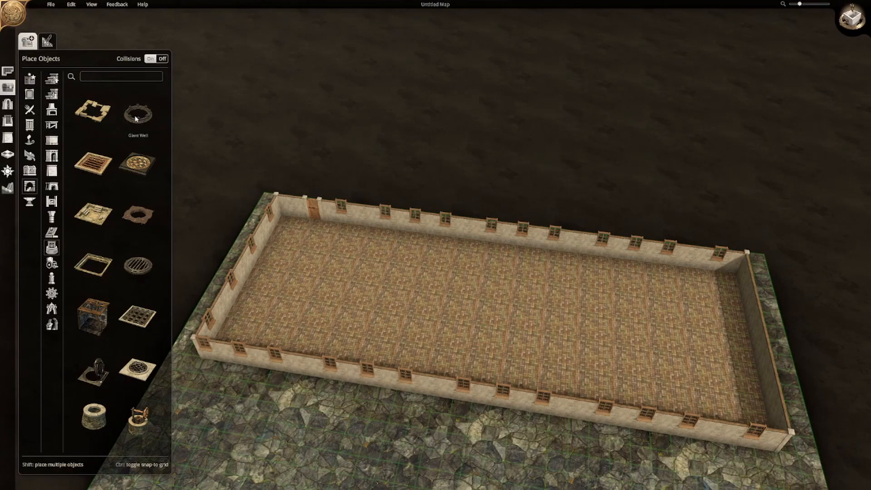
left_click(139, 129)
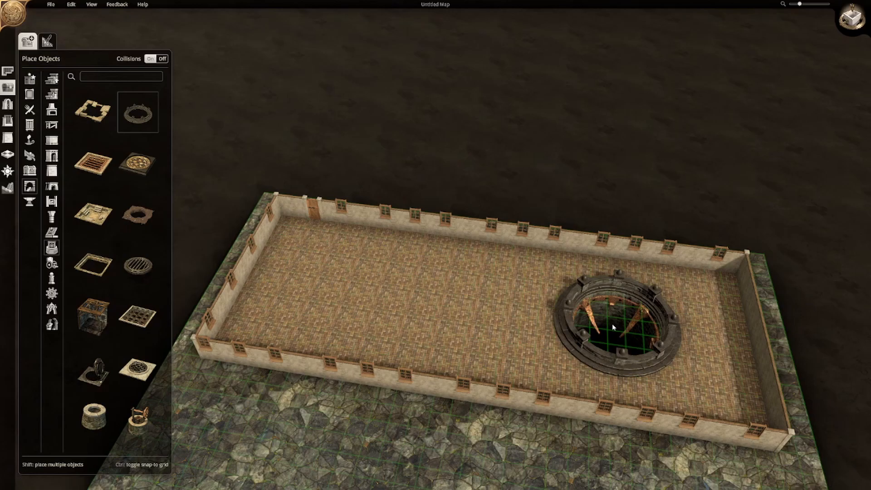
right_click(536, 112)
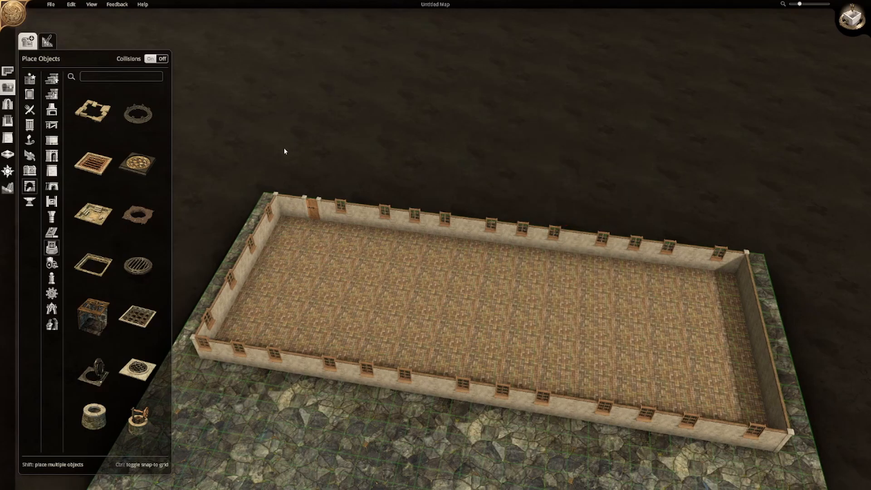
Step: Draw two smaller Tavern Great Hall rooms against the large hall's inner long wall, one at each end, leaving a gap between them
middle_click_drag(323, 151, 417, 169)
right_click_drag(567, 383, 561, 318)
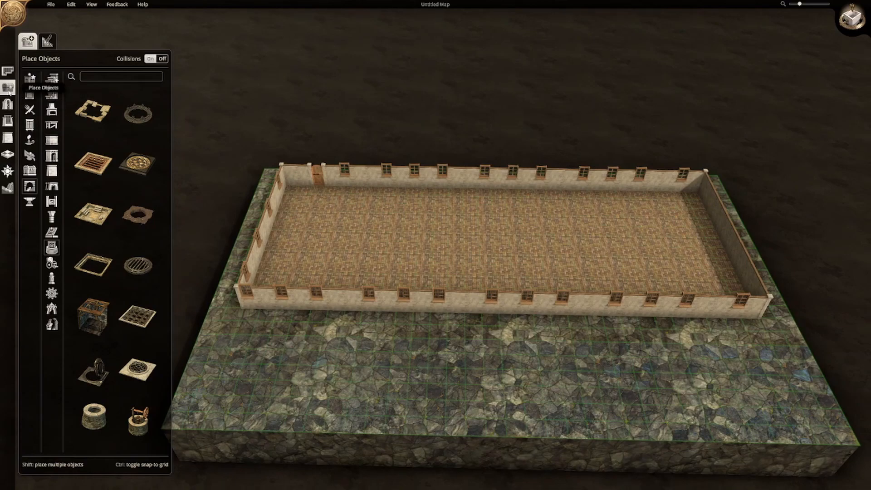
left_click(8, 71)
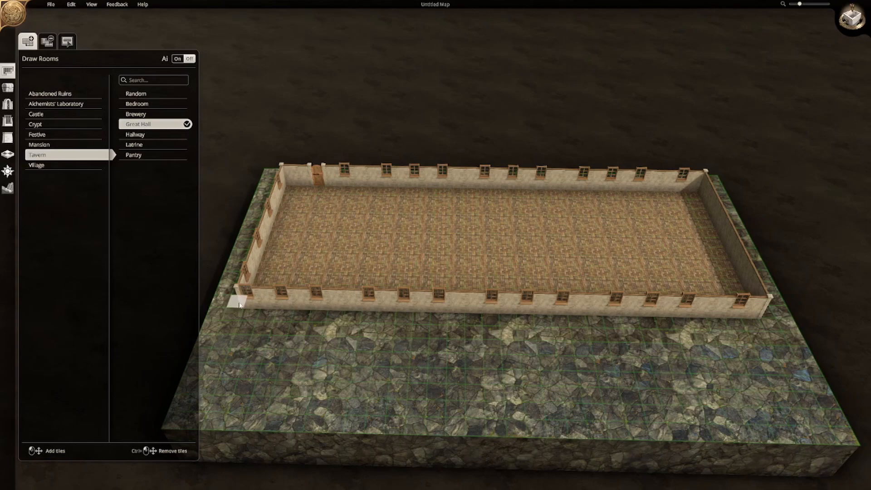
left_click_drag(250, 320, 377, 382)
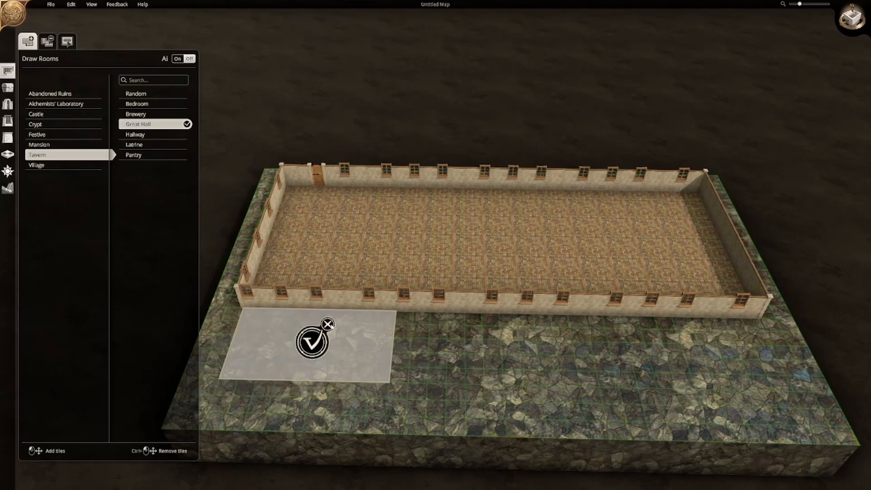
left_click(328, 324)
left_click_drag(254, 320, 399, 388)
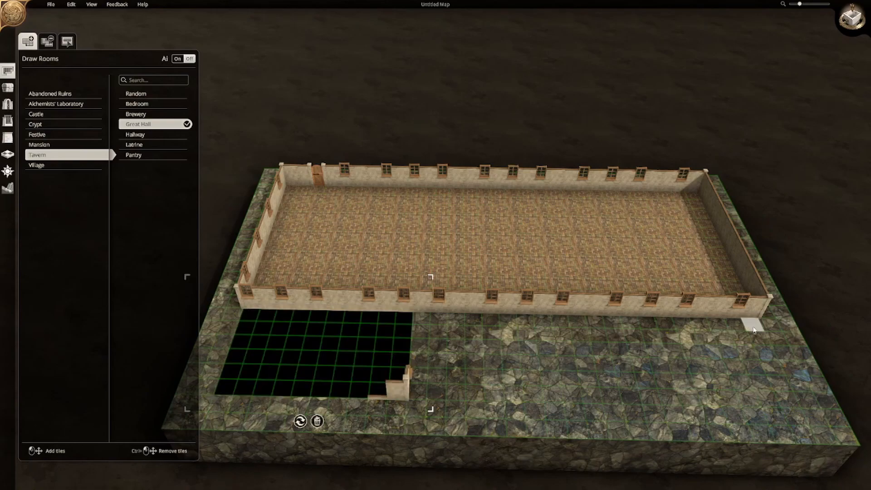
left_click_drag(716, 329, 603, 393)
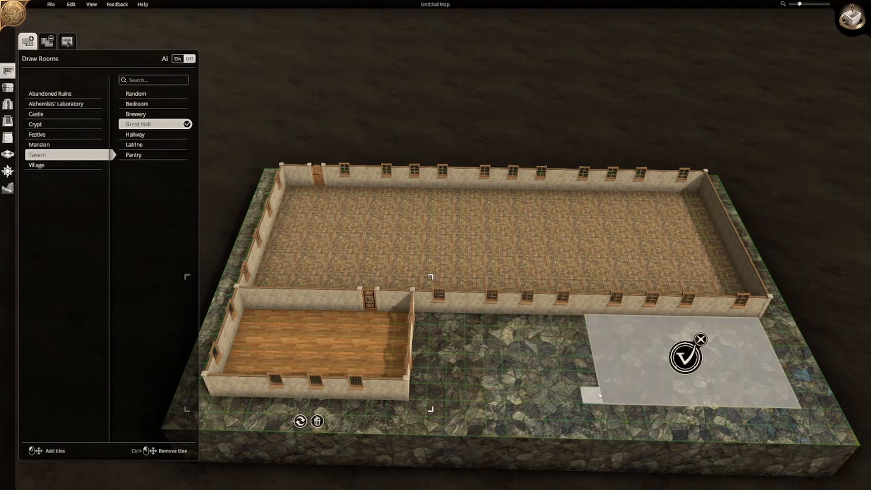
left_click(698, 358)
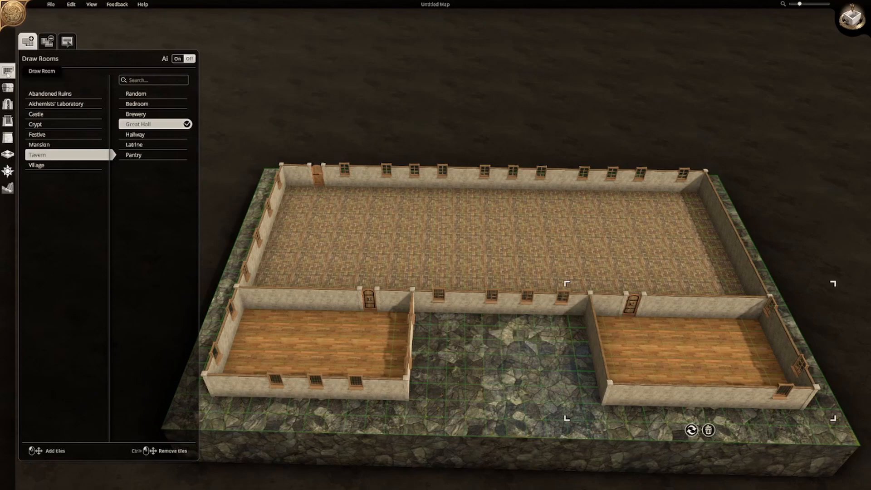
Step: Delete the left-hand small room's connecting door to the great hall and the three windows along its front wall
left_click(9, 89)
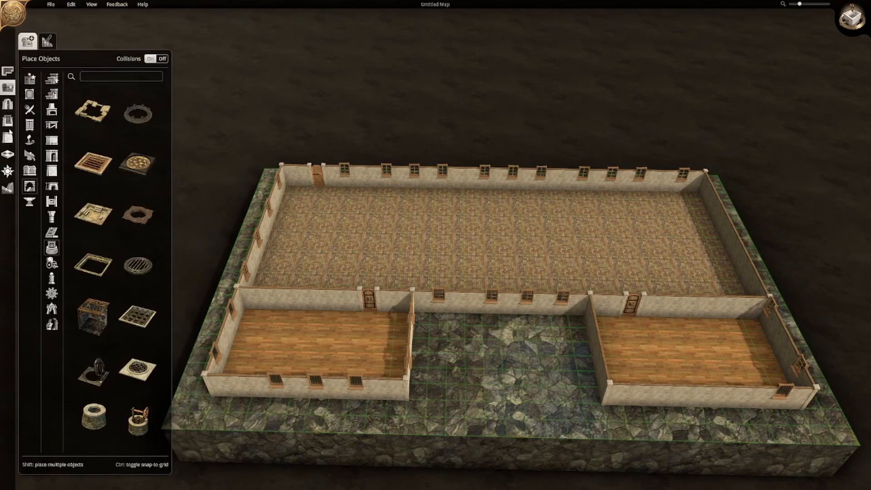
left_click(11, 140)
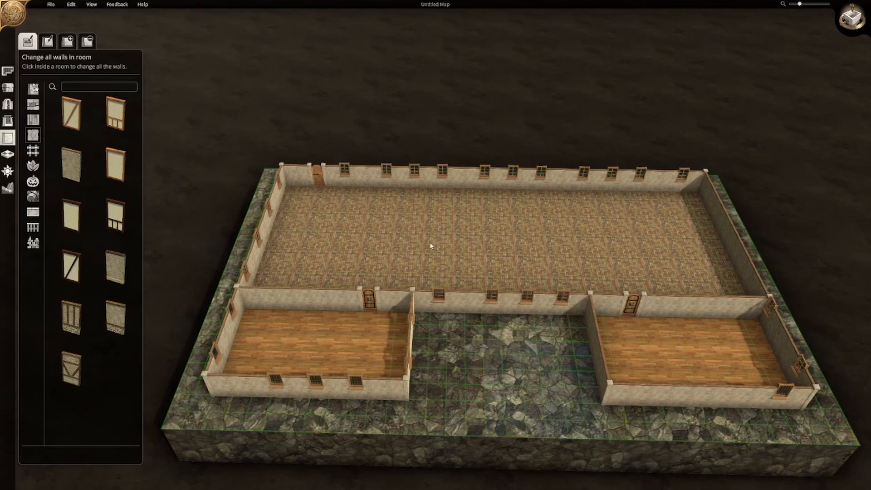
left_click(377, 311)
key("Delete")
left_click(355, 381)
key("Delete")
left_click_drag(315, 382, 283, 383)
key("Delete")
left_click(278, 383)
key("Delete")
Step: Delete the windows in the great hall's inner long wall, plus the right-hand small room's connecting door and its corner windows
left_click(439, 295)
key("Delete")
left_click(528, 297)
key("Delete")
left_click(492, 296)
key("Delete")
left_click(564, 298)
key("Delete")
left_click(631, 304)
key("Delete")
key("Delete")
left_click(800, 366)
key("Delete")
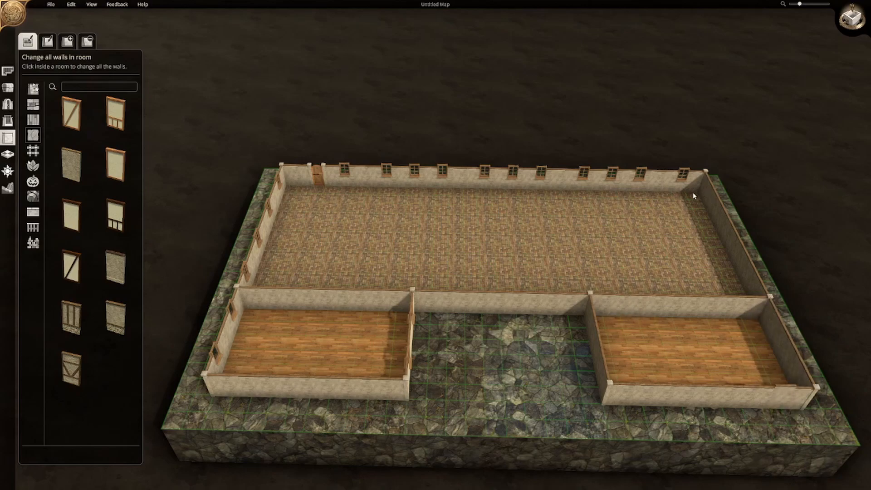
Step: Delete every window and the door from the great hall's long back wall
left_click(684, 175)
key("Delete")
left_click(641, 175)
key("Delete")
left_click(612, 172)
key("Delete")
left_click(584, 173)
key("Delete")
left_click(542, 172)
key("Delete")
left_click(513, 172)
key("Delete")
left_click(484, 173)
key("Delete")
left_click(442, 173)
key("Delete")
left_click(414, 172)
key("Delete")
left_click(387, 173)
key("Delete")
left_click(344, 173)
key("Delete")
left_click(317, 177)
key("Delete")
Step: Delete the remaining windows from the great hall's end wall and from both side walls of the left-hand small room
left_click(277, 184)
key("Delete")
left_click(270, 209)
key("Delete")
left_click(258, 245)
key("Delete")
left_click(245, 274)
key("Delete")
left_click(232, 309)
key("Delete")
left_click(219, 355)
key("Delete")
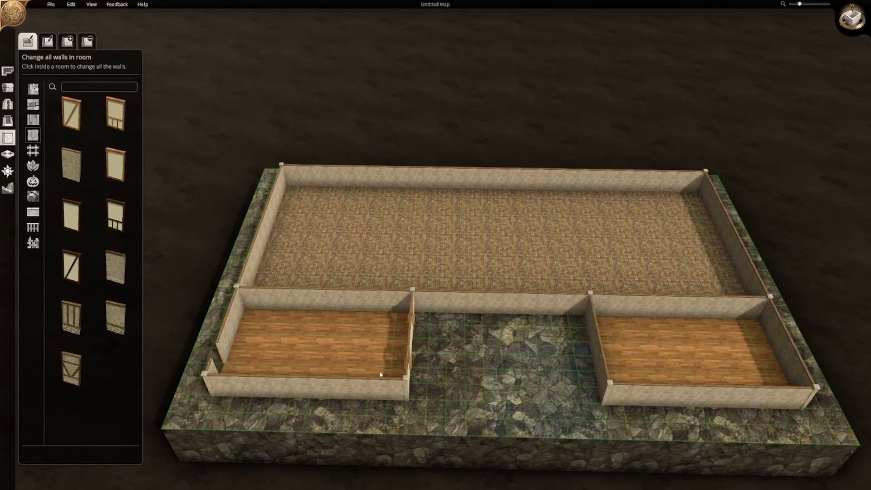
left_click(414, 315)
key("Delete")
left_click(408, 362)
key("Delete")
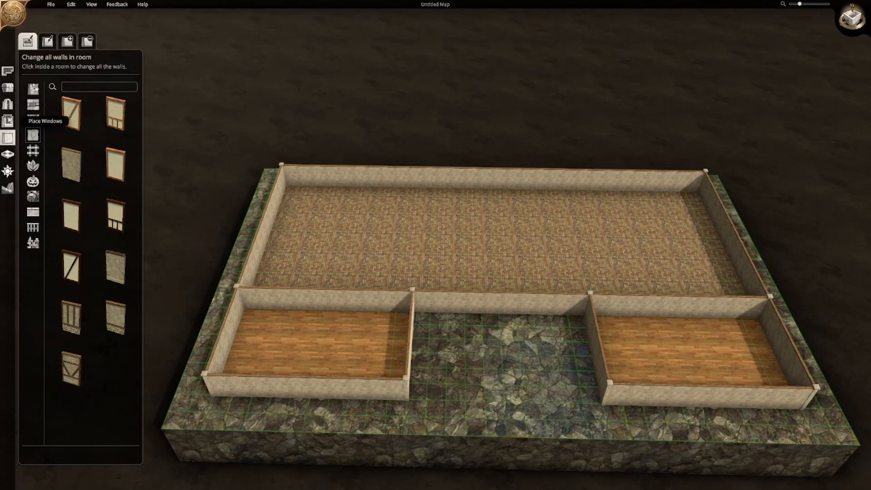
Step: Remove the walls separating the two small rooms from the great hall to form one U-shaped room
left_click(9, 138)
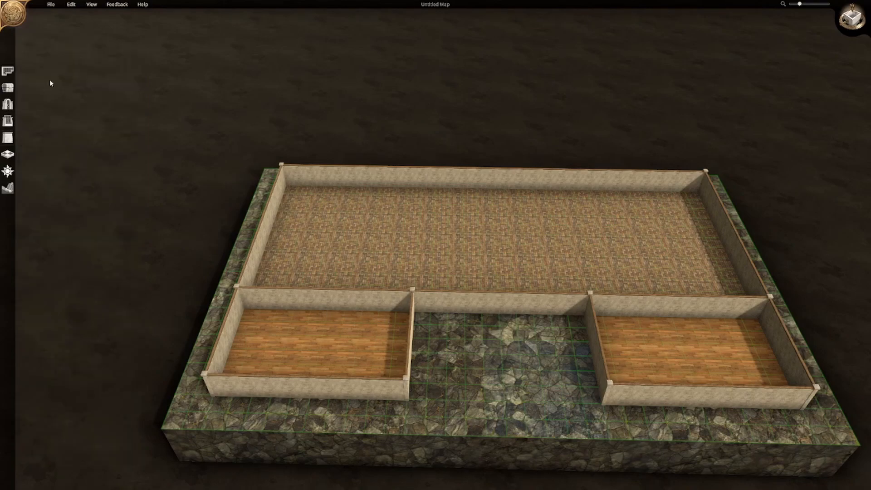
left_click(9, 138)
left_click(87, 41)
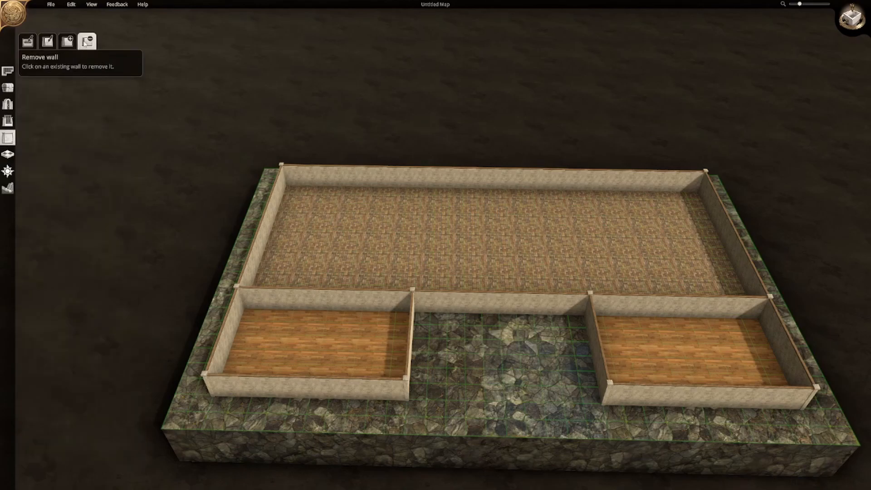
left_click(267, 308)
mouse_move(257, 307)
left_mouse_down()
mouse_move(346, 313)
mouse_move(398, 310)
mouse_move(399, 302)
left_mouse_up()
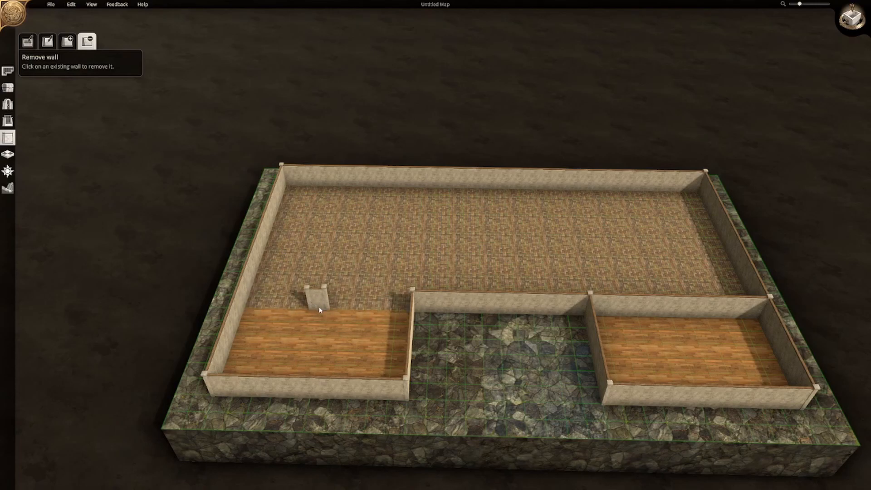
left_click(320, 310)
mouse_move(606, 314)
left_mouse_down()
mouse_move(748, 315)
mouse_move(661, 320)
left_mouse_up()
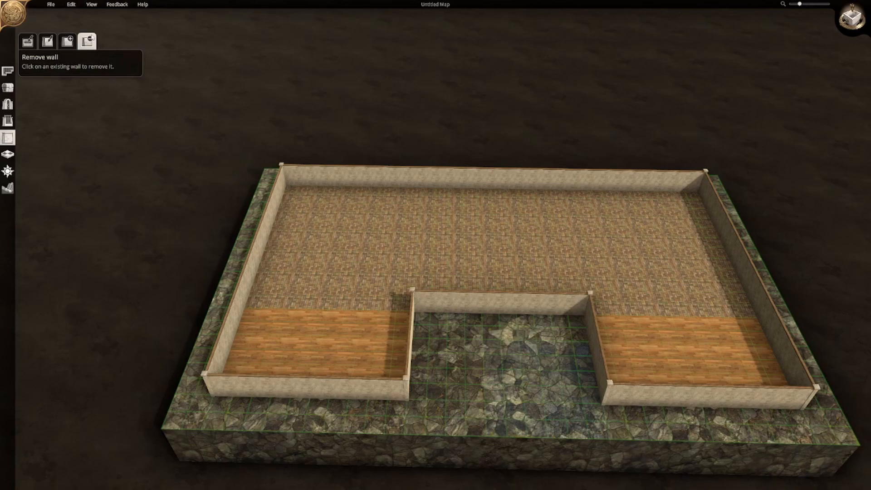
left_click(66, 5)
mouse_move(98, 5)
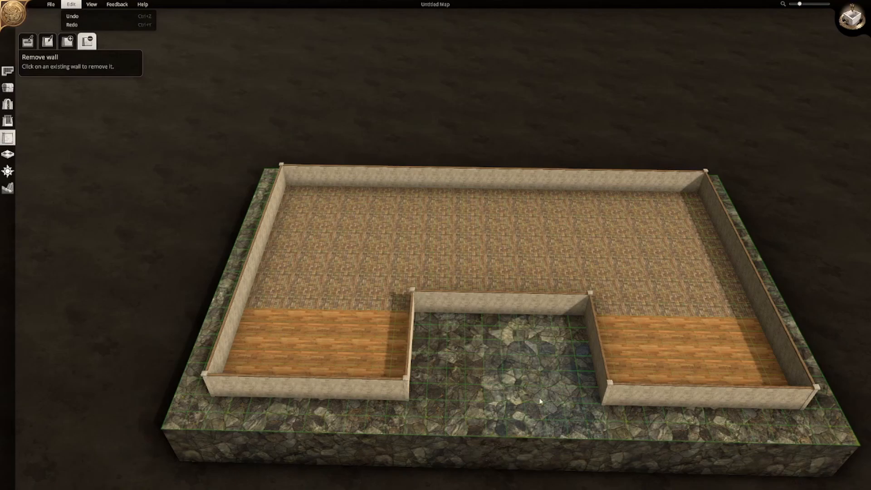
scroll(541, 393, "up", 2)
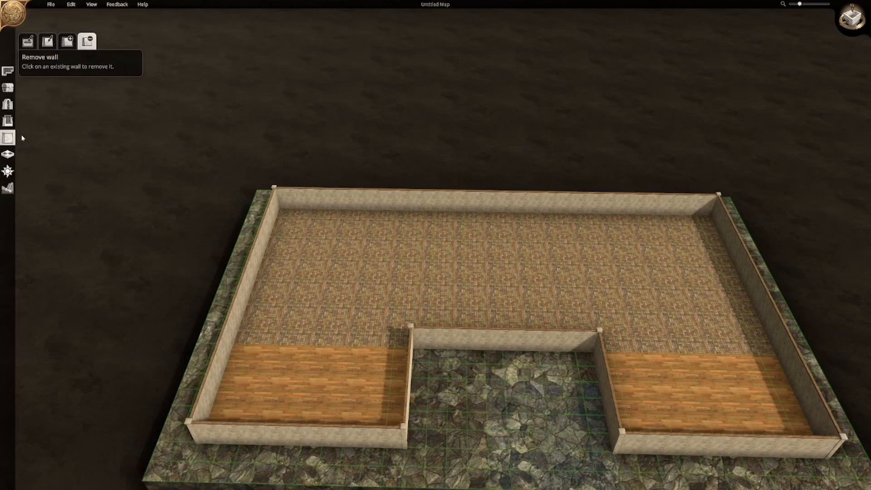
Step: Cover the whole floor of the U-shaped hall, including both wings, with dark wood plank tiles
left_click(8, 154)
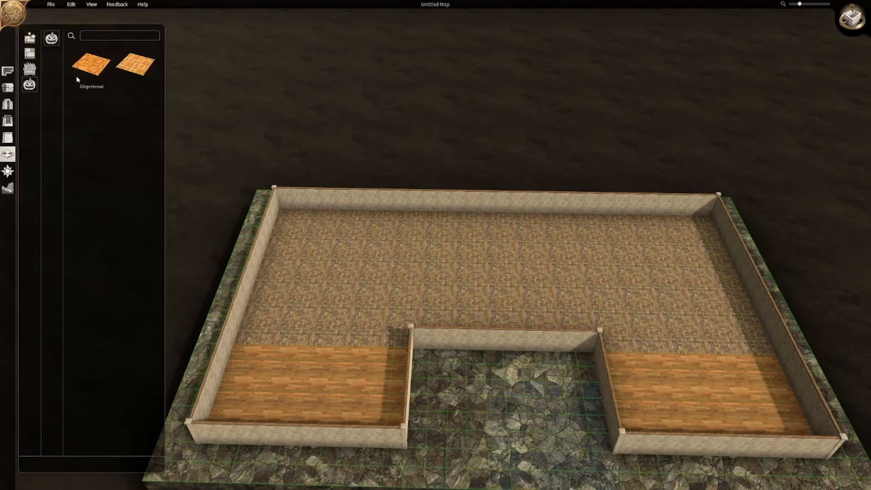
left_click(29, 53)
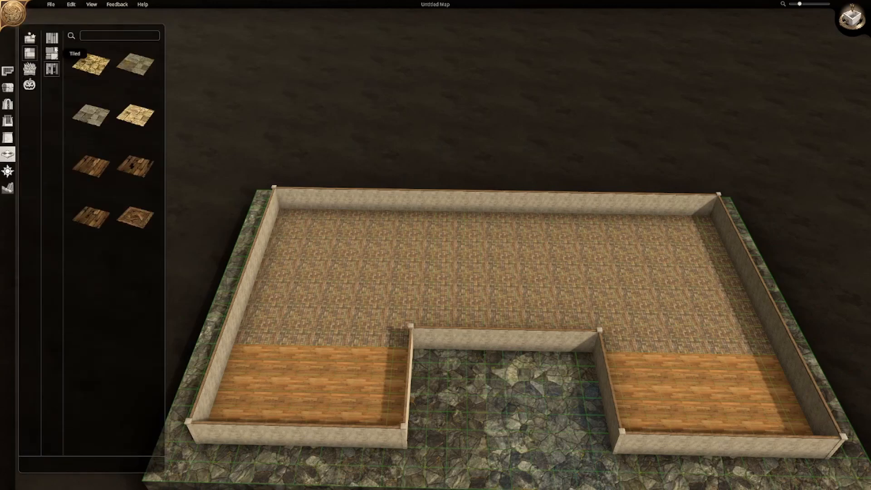
left_click(52, 38)
left_click(135, 166)
left_click_drag(286, 220, 370, 254)
left_click_drag(479, 299, 802, 428)
middle_click_drag(736, 261, 587, 339)
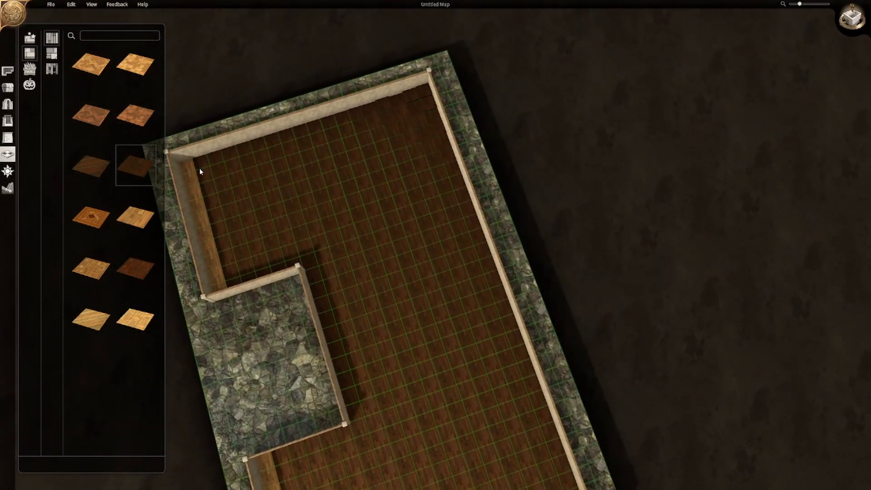
key("s")
left_click_drag(185, 173, 323, 289)
middle_click_drag(322, 290, 436, 233)
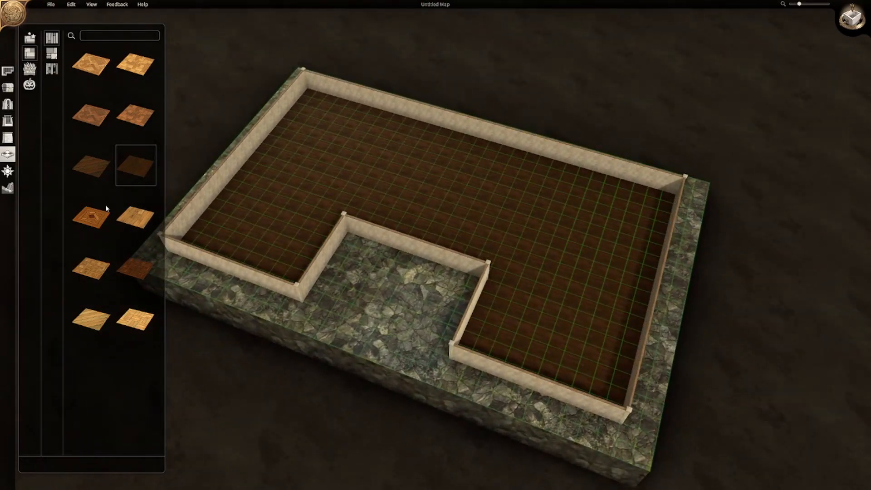
Step: Choose the stone wall style with a dark brown base and apply it to the left-hand wing's walls
left_click(7, 138)
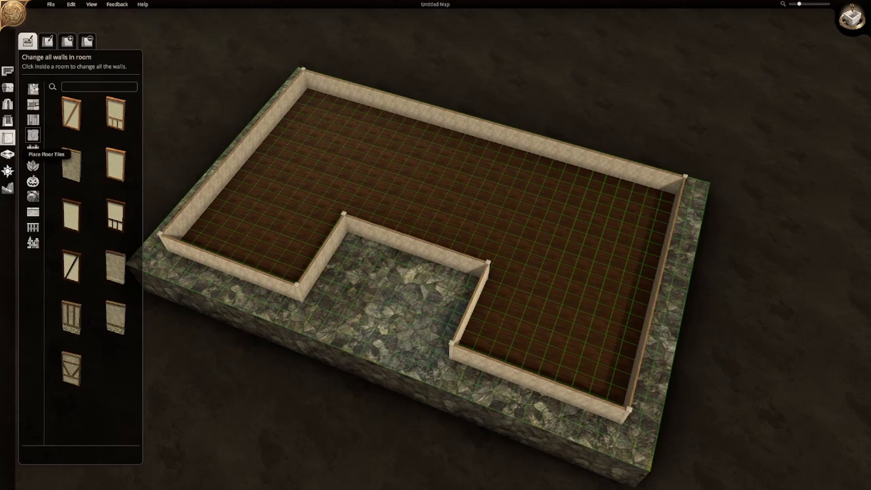
left_click(34, 104)
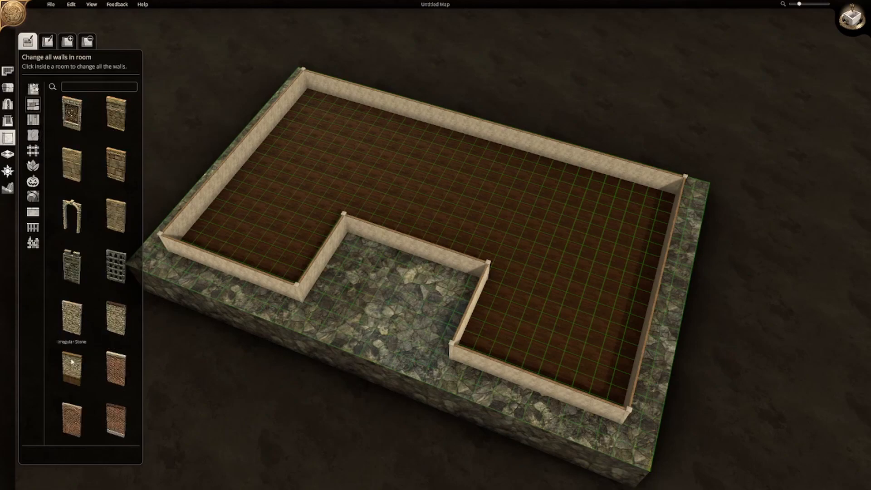
scroll(102, 380, "down", 5)
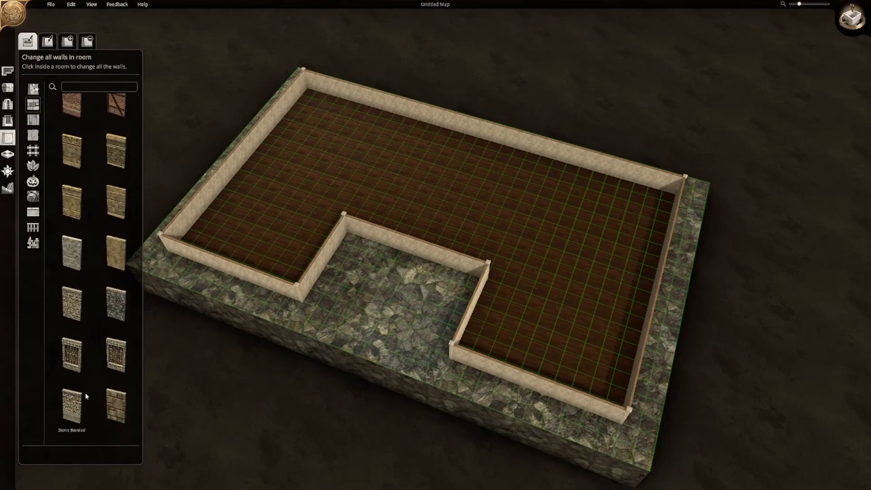
scroll(92, 394, "down", 2)
scroll(93, 397, "up", 5)
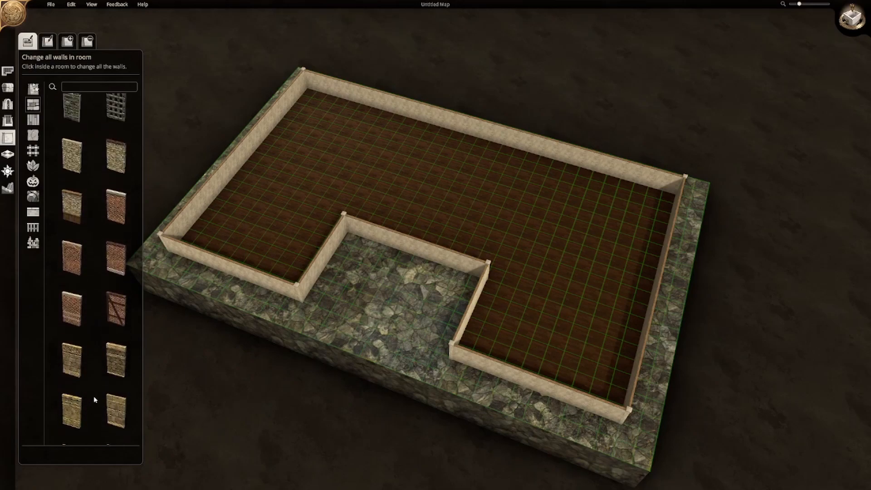
left_click(73, 255)
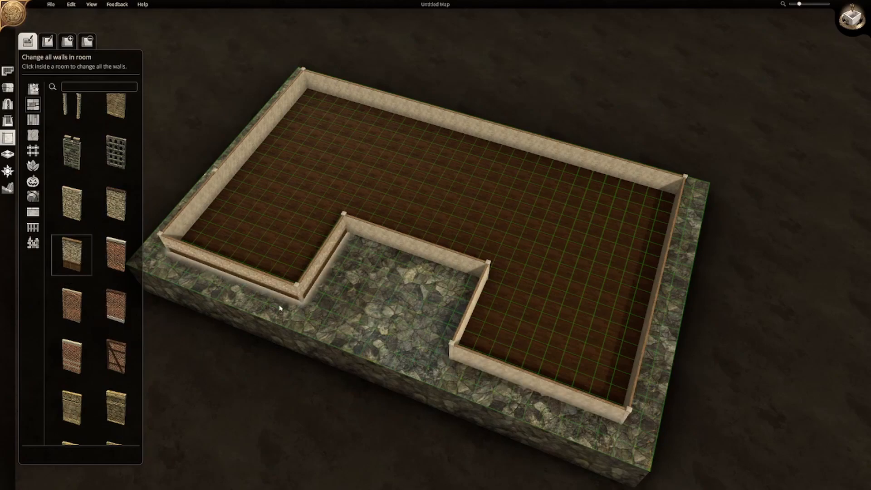
middle_click_drag(295, 364, 282, 329)
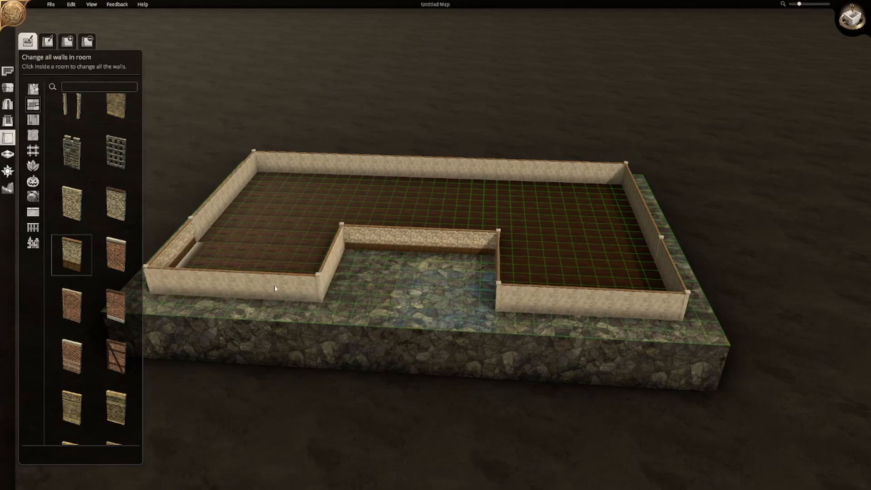
left_click(213, 313)
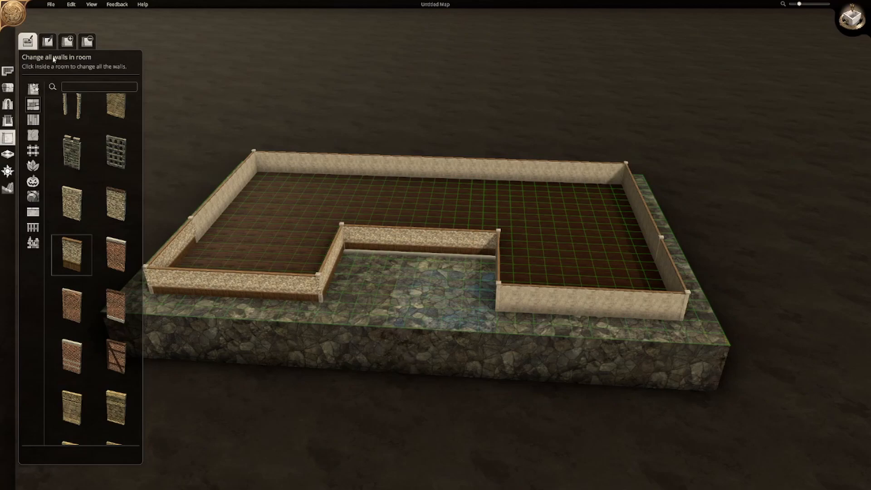
Step: Apply the same stone wall style to the other wing's walls using the option that changes all walls in a room
left_click(47, 41)
right_click_drag(328, 184, 288, 269)
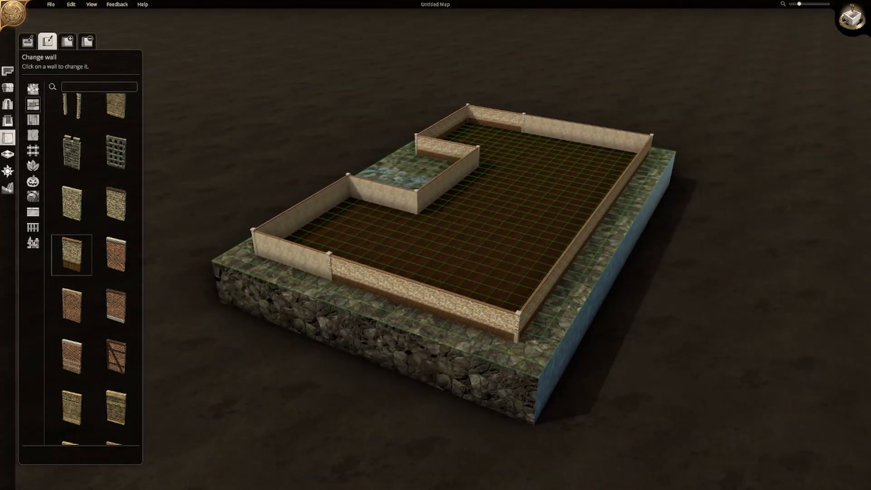
left_click(28, 42)
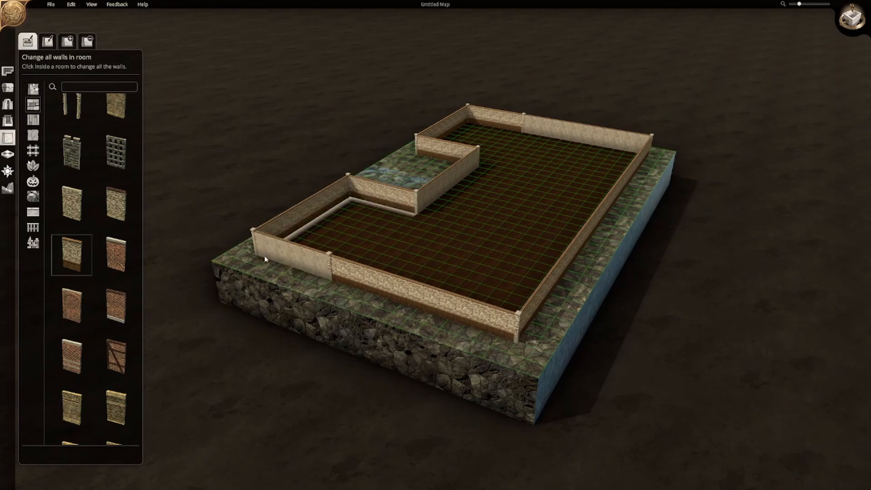
left_click(273, 256)
middle_click_drag(263, 363, 636, 309)
key("w")
key("w")
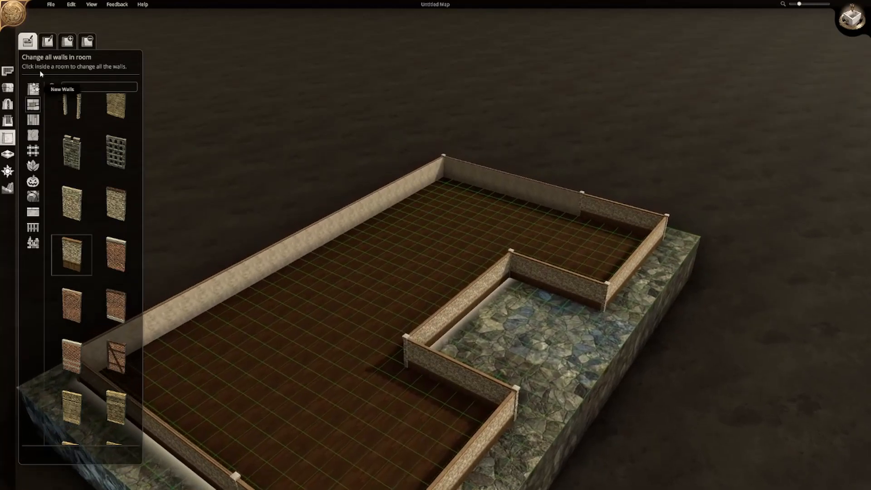
Step: Try the plaster wall style with a stone base on the hall's remaining plain walls
left_click(32, 91)
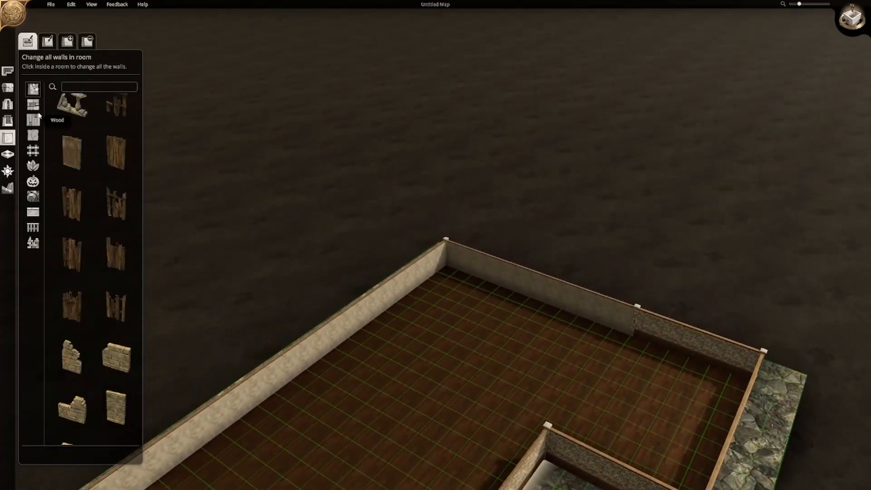
left_click(39, 122)
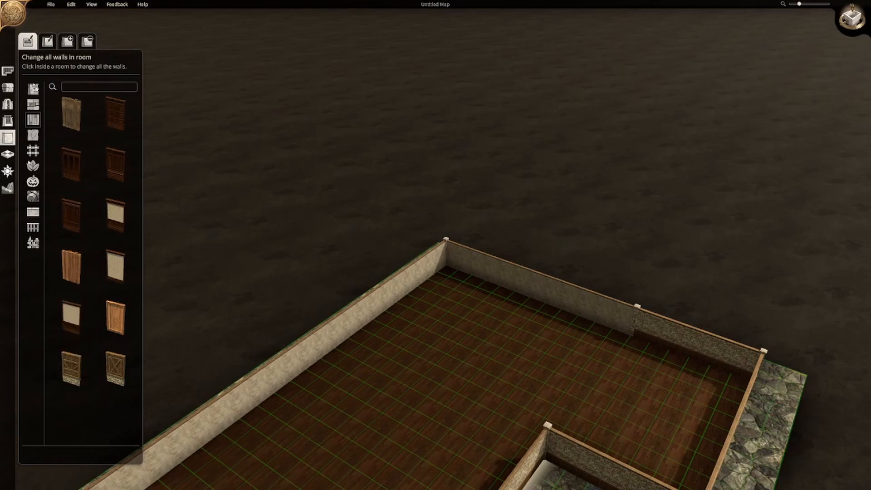
left_click(33, 136)
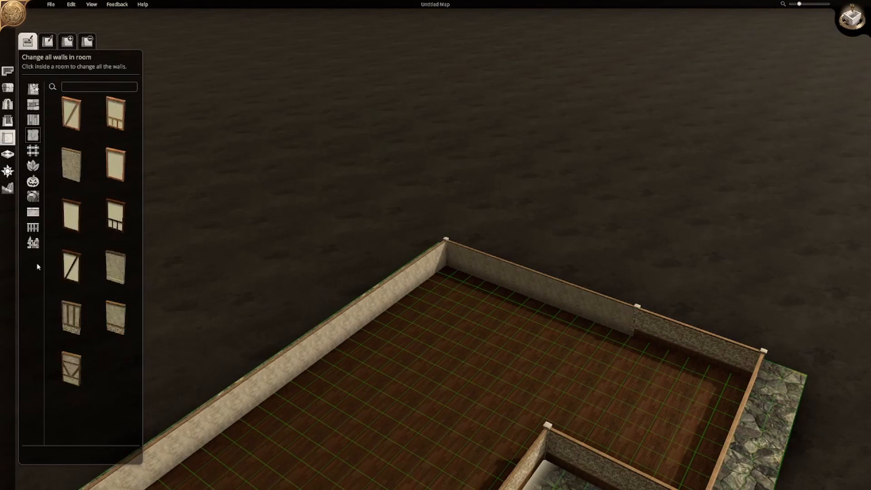
left_click(117, 314)
left_click(477, 303)
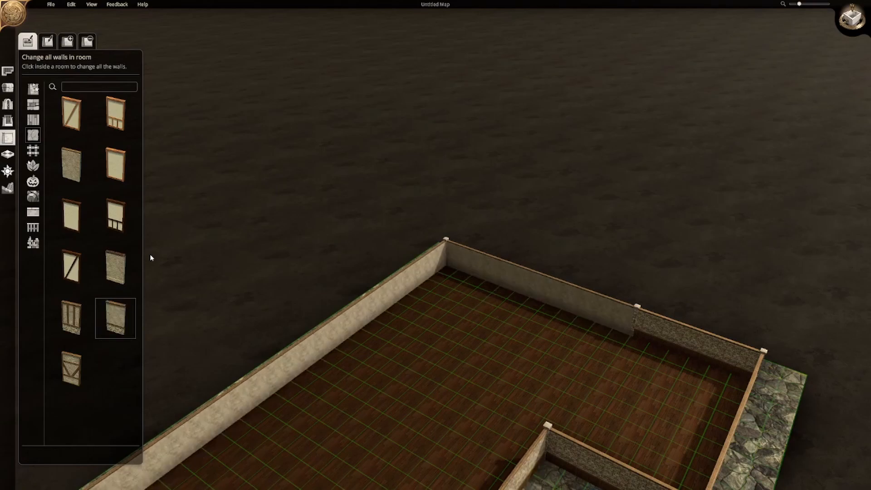
Step: Examine the ruined and masonry wall styles for an alternative to the hall's plaster walls
left_click(34, 88)
scroll(79, 243, "down", 10)
scroll(79, 244, "down", 10)
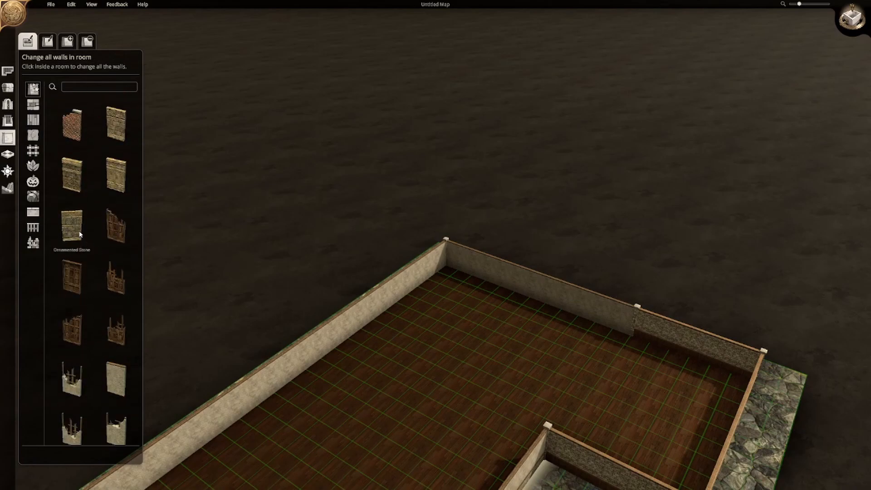
scroll(80, 235, "down", 5)
scroll(80, 238, "down", 5)
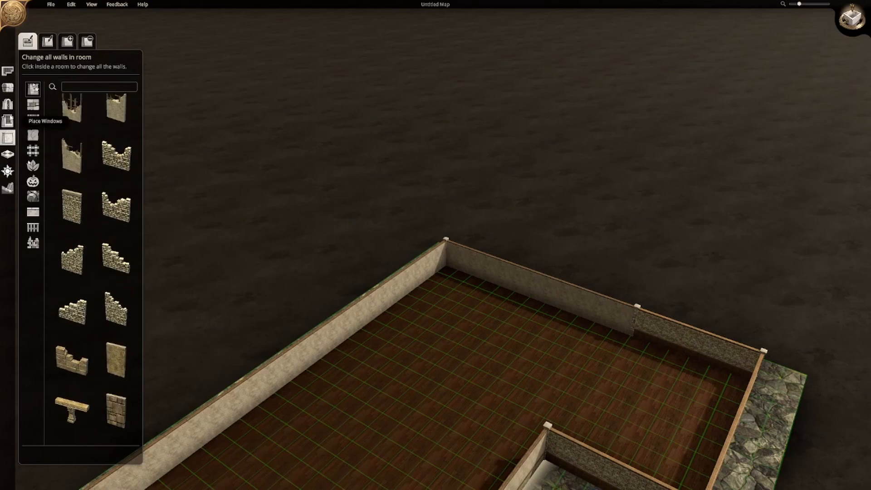
left_click(38, 100)
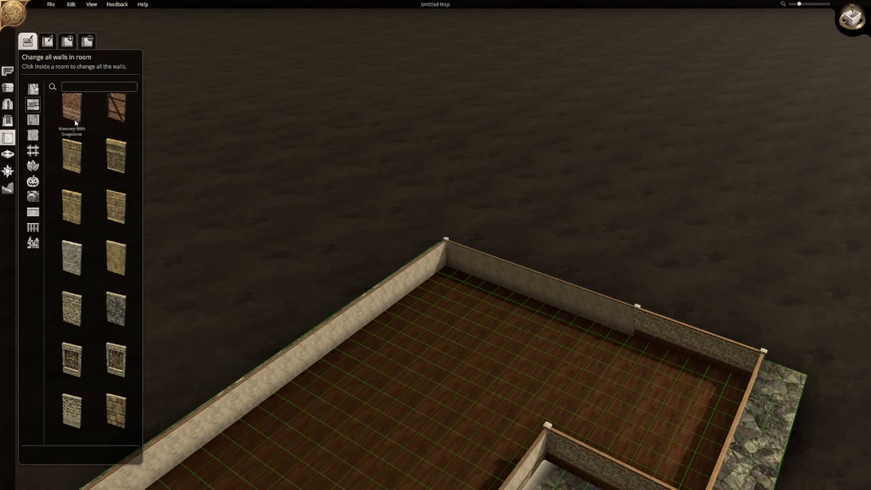
key("a")
key("s")
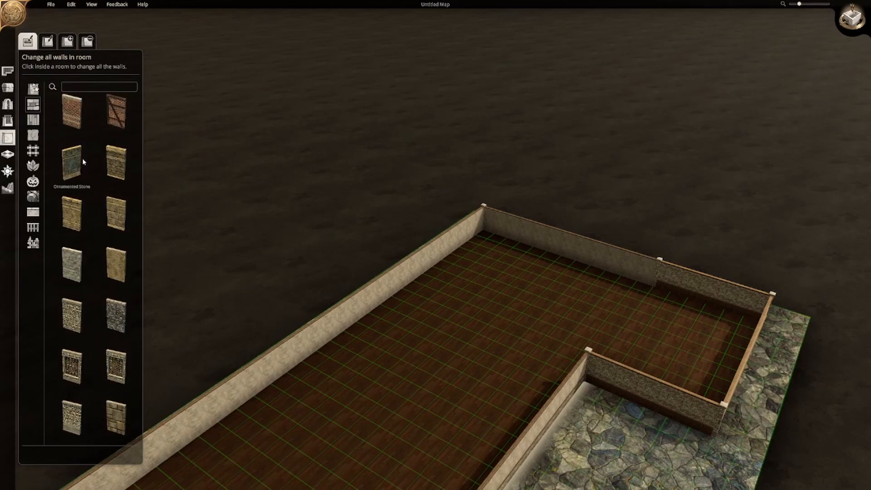
scroll(83, 164, "up", 1)
scroll(83, 171, "up", 3)
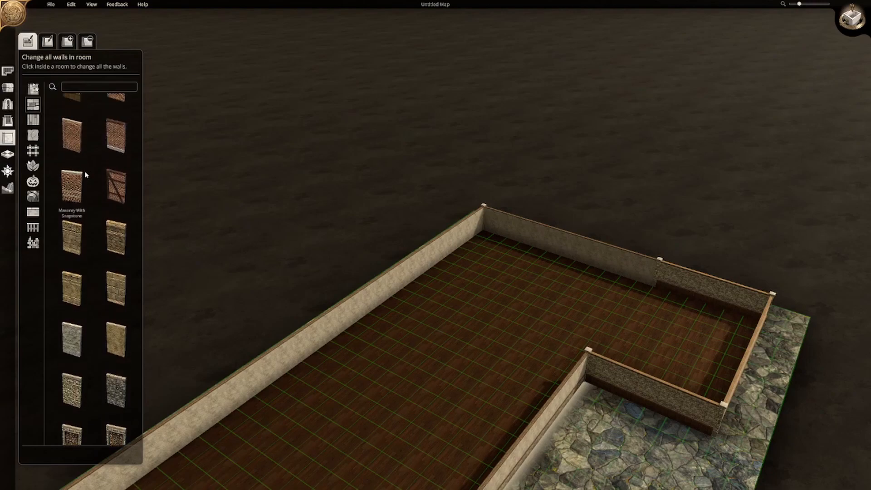
Step: Apply the wood wall style with a stone base to the hall's plaster walls using the option that changes all walls in a room
left_click(33, 120)
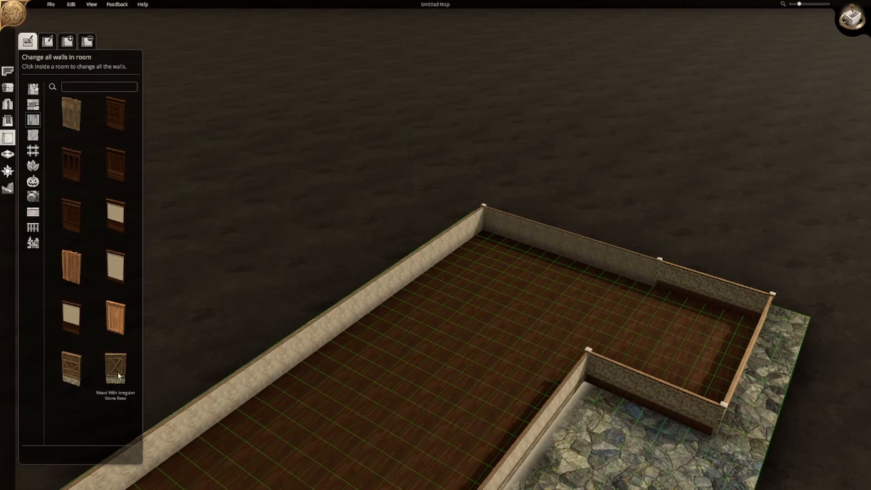
left_click(72, 369)
left_click(287, 405)
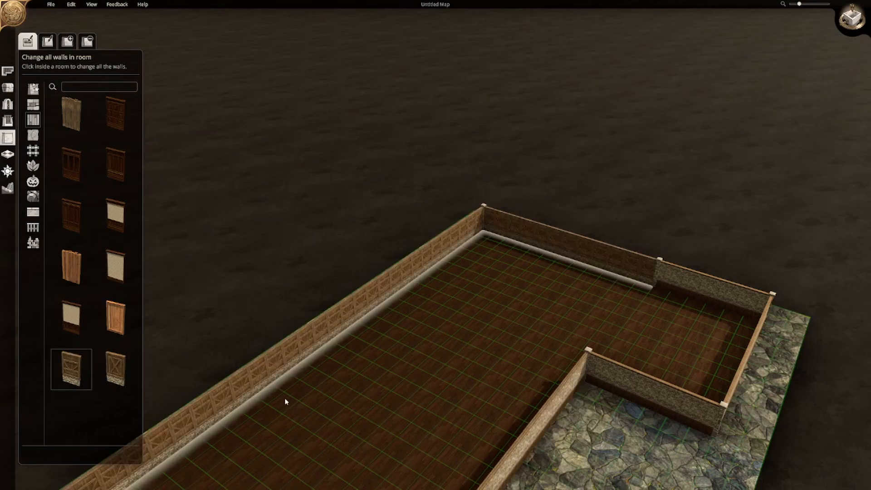
right_click_drag(279, 385, 553, 399)
scroll(553, 399, "down", 5)
right_click_drag(831, 382, 778, 204)
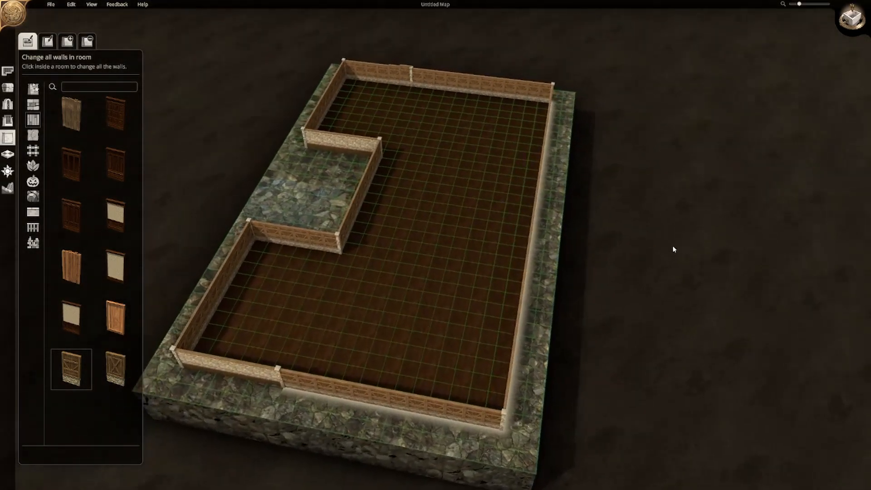
right_click_drag(511, 268, 318, 400)
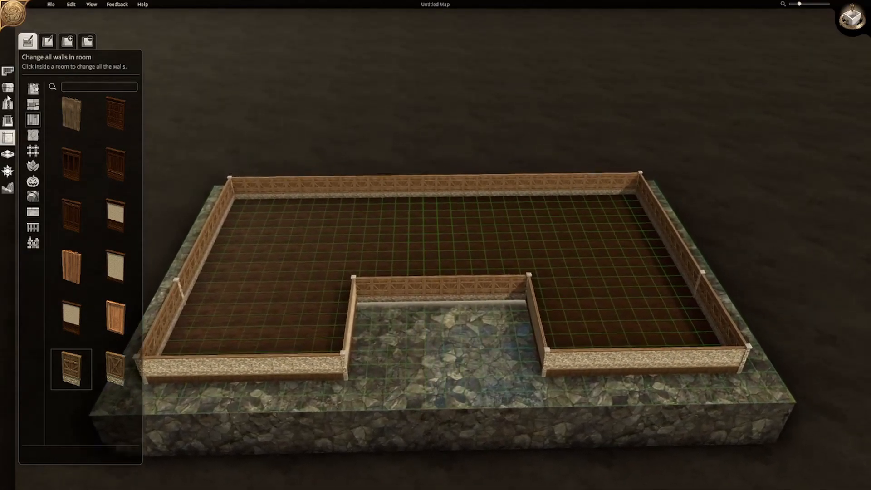
Step: Place two dark wooden double doors in the recessed wall between the wings, one near each end
left_click(7, 104)
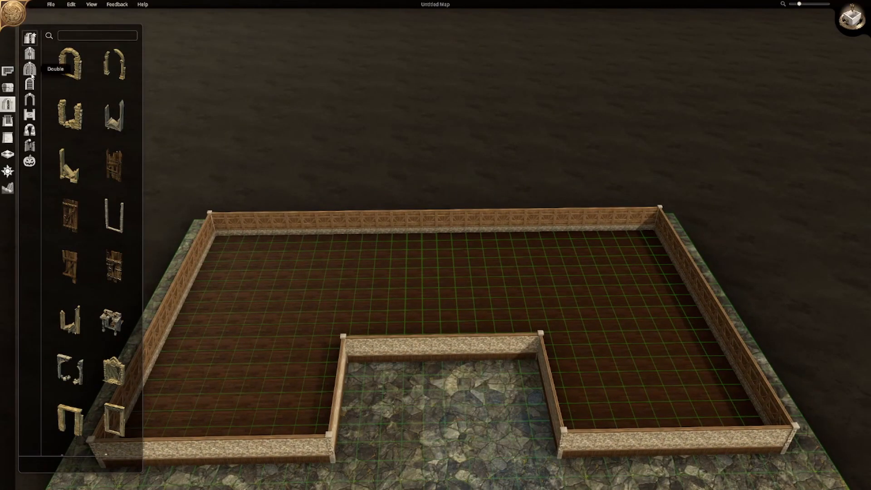
left_click(30, 68)
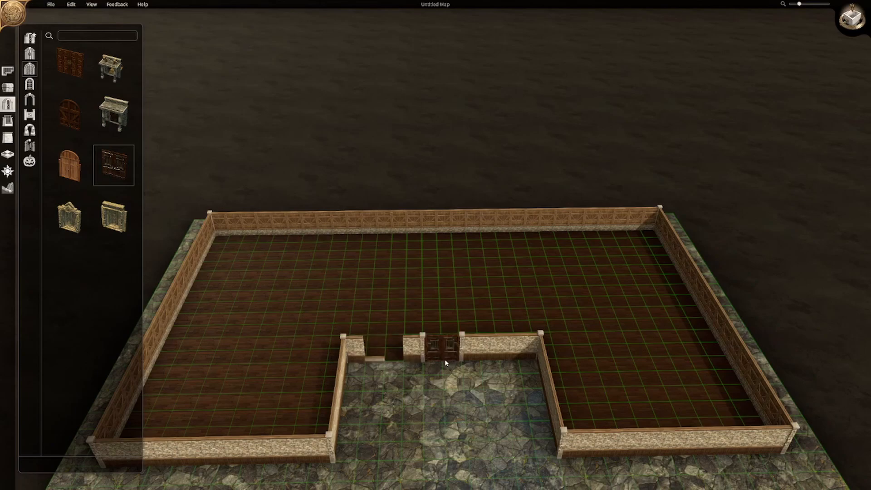
left_click(501, 353)
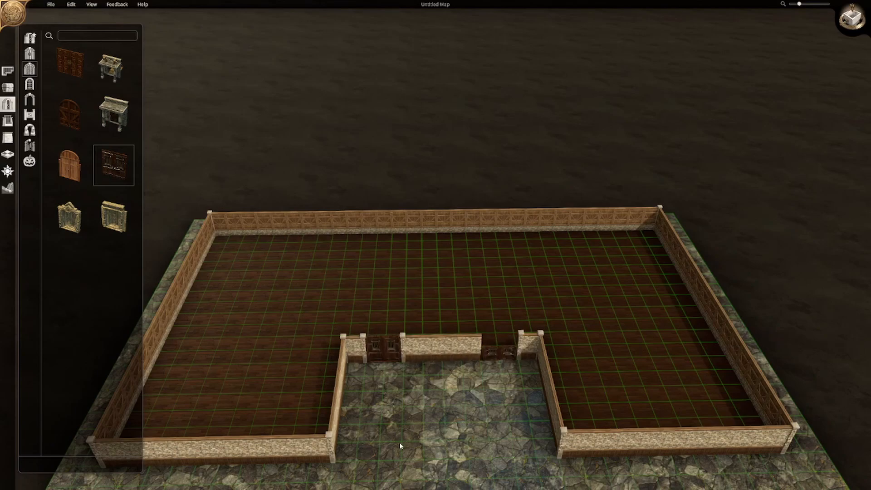
key("s")
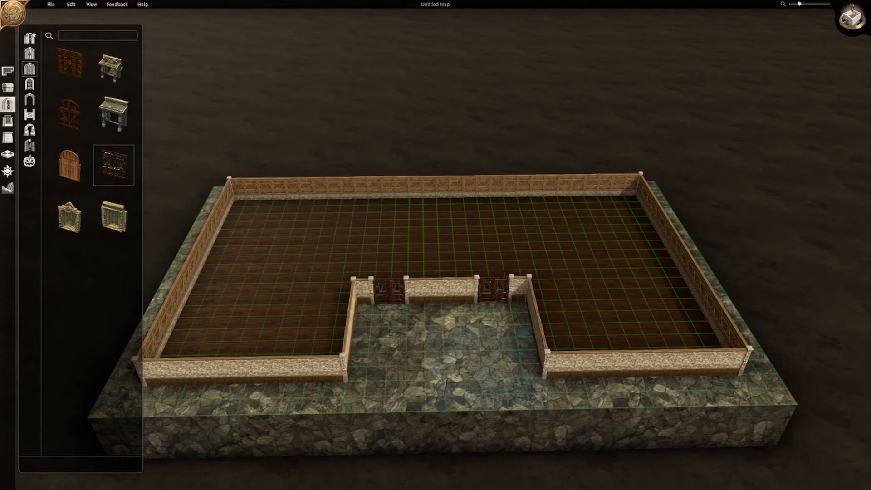
key("w")
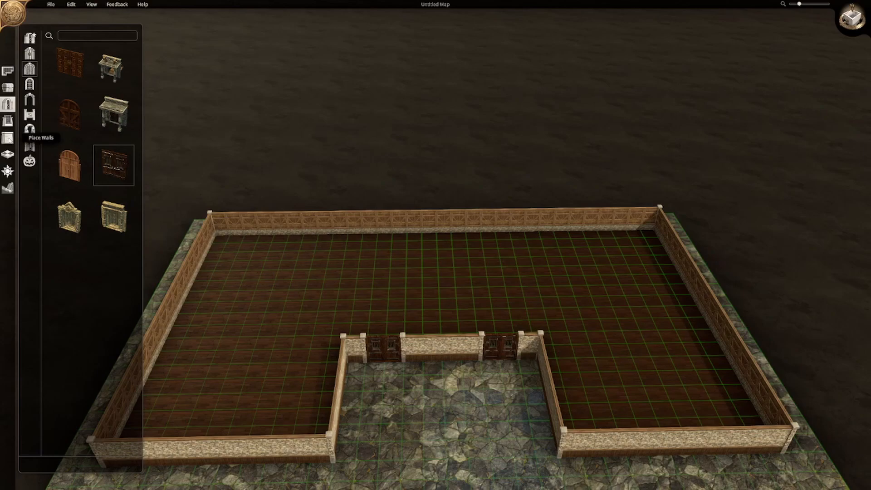
Step: Draw a Village Garden room over the courtyard between the wings and the ground strip in front of the hall
left_click(8, 156)
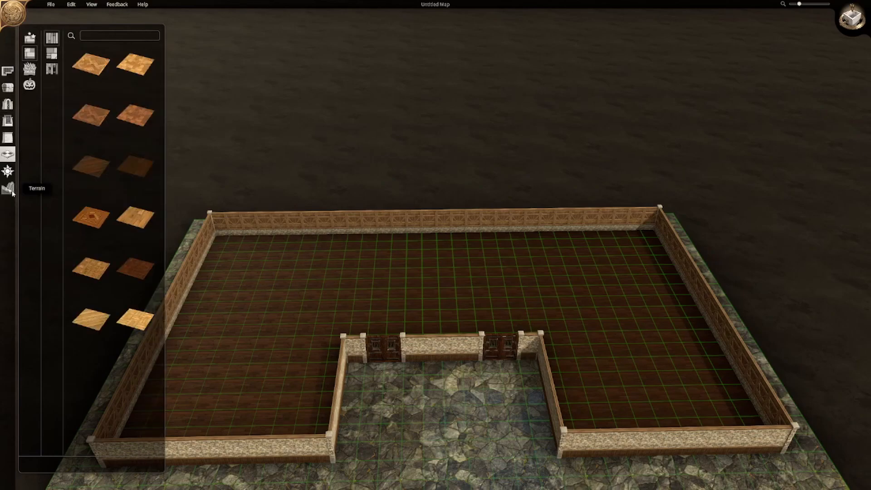
scroll(425, 370, "down", 3)
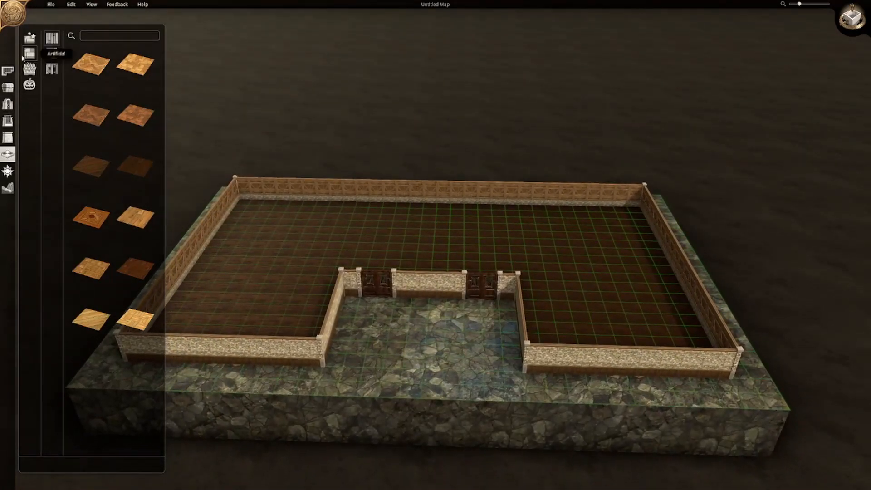
left_click(8, 71)
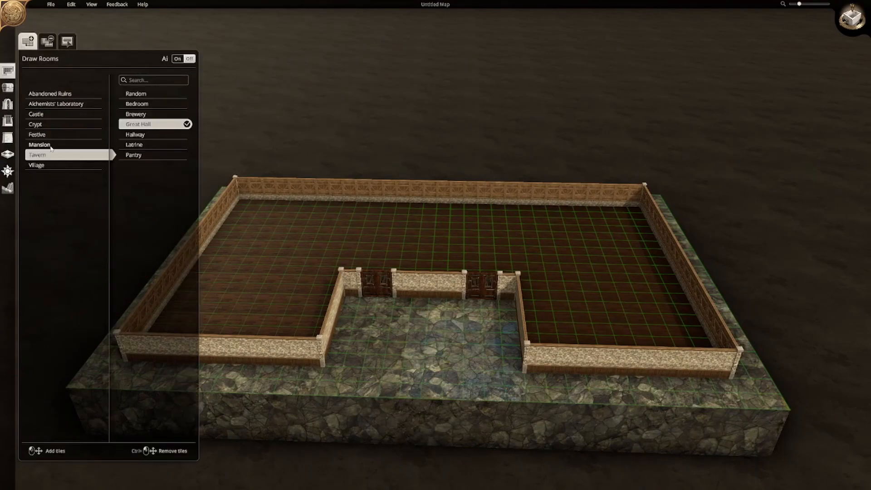
left_click(50, 165)
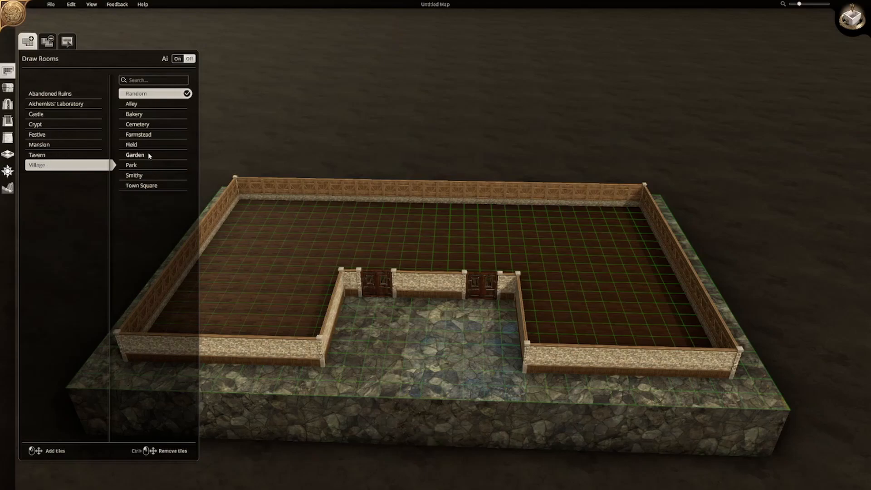
left_click(135, 155)
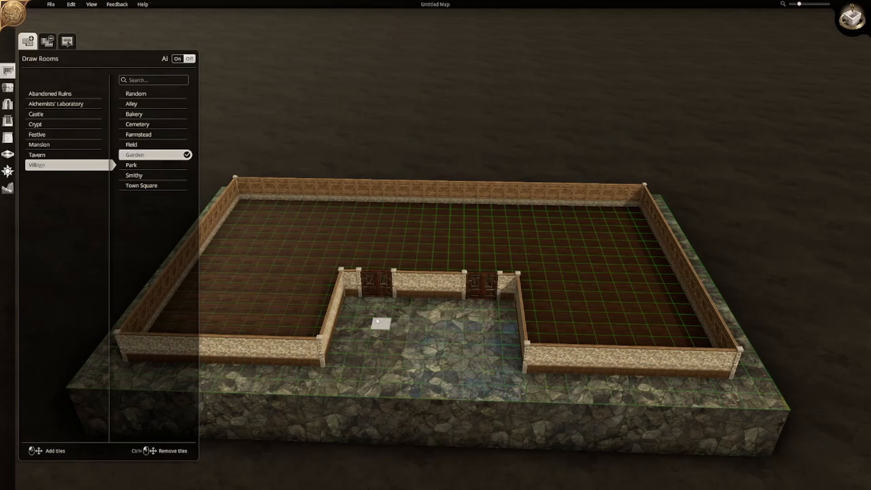
left_click_drag(349, 302, 785, 408)
Step: Extend the garden along the remaining outer edges so that grass surrounds the whole hall
middle_click_drag(799, 369, 231, 299)
mouse_move(252, 316)
left_mouse_down()
mouse_move(556, 382)
mouse_move(619, 302)
mouse_move(619, 218)
mouse_move(600, 177)
left_mouse_up()
middle_click_drag(650, 177, 424, 259)
left_click_drag(404, 357, 558, 177)
middle_click_drag(620, 179, 528, 233)
left_click_drag(536, 233, 442, 334)
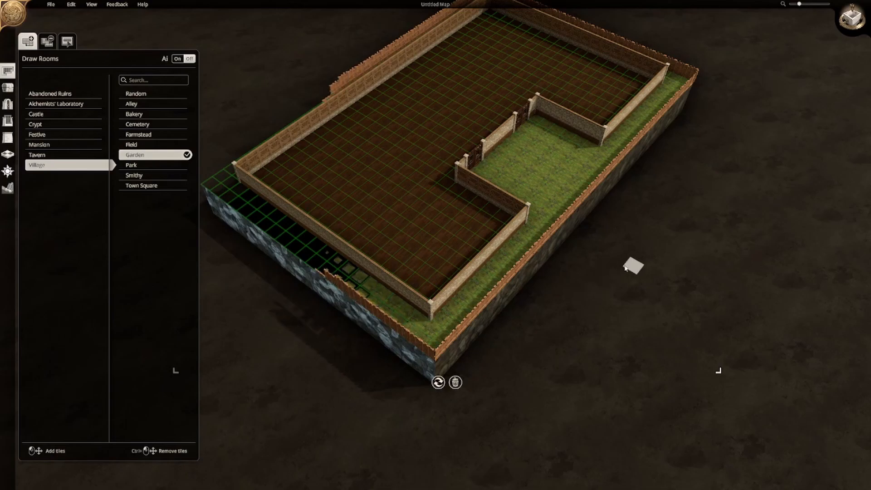
key("a")
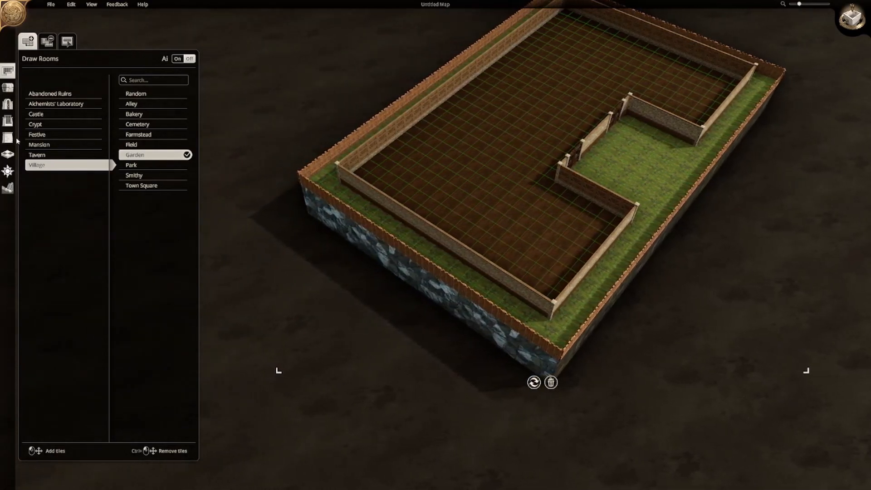
Step: Remove the wooden fence walls along all outer edges of the garden
left_click(7, 139)
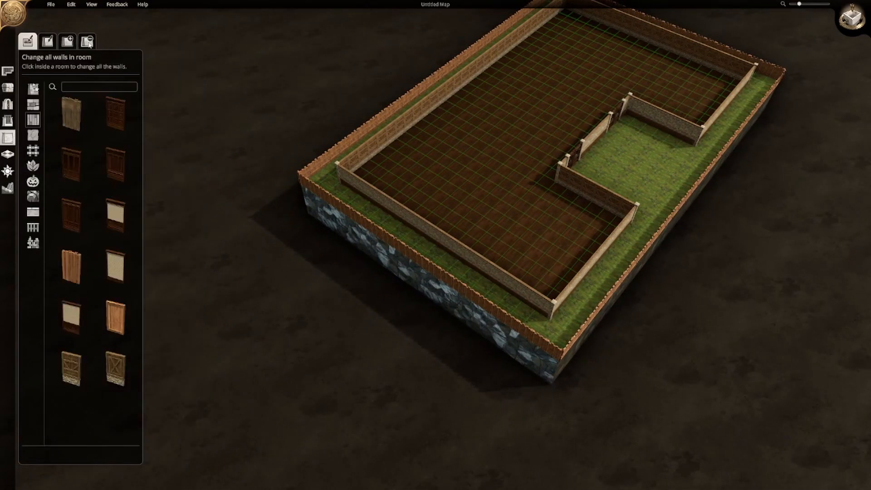
left_click(88, 42)
mouse_move(354, 222)
left_mouse_down()
mouse_move(518, 323)
mouse_move(551, 361)
mouse_move(475, 352)
mouse_move(388, 403)
mouse_move(437, 361)
mouse_move(424, 362)
mouse_move(394, 391)
mouse_move(403, 383)
mouse_move(404, 394)
mouse_move(382, 403)
left_mouse_up()
key("d")
key("w")
key("w")
key("d")
key("a")
key("s")
key("w")
key("d")
mouse_move(458, 328)
left_mouse_down()
mouse_move(473, 305)
mouse_move(467, 298)
mouse_move(415, 295)
mouse_move(429, 241)
left_mouse_up()
key("a")
key("w")
key("s")
key("a")
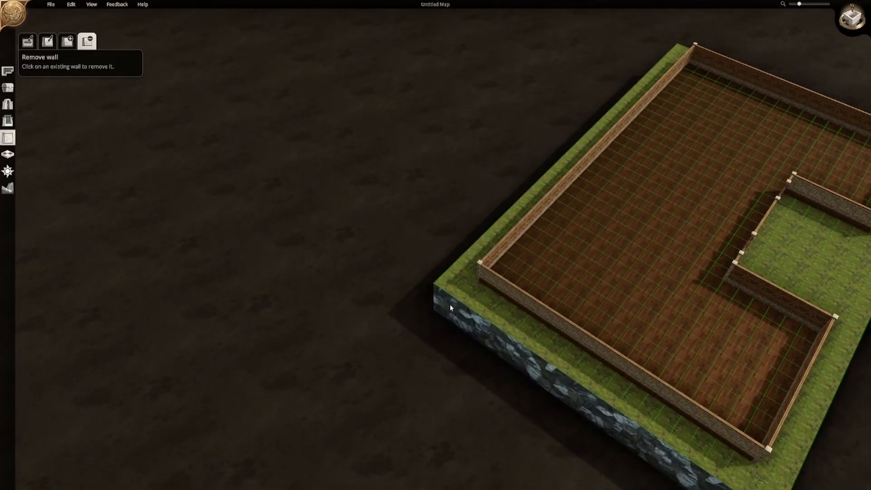
key("d")
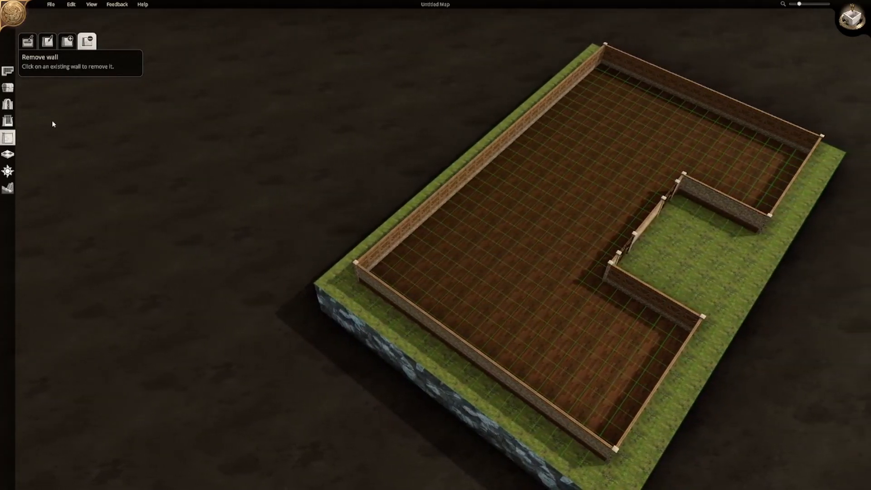
Step: Pave the courtyard between the two wings with dark grey stone floor tiles
left_click(7, 155)
middle_click_drag(501, 202, 378, 201)
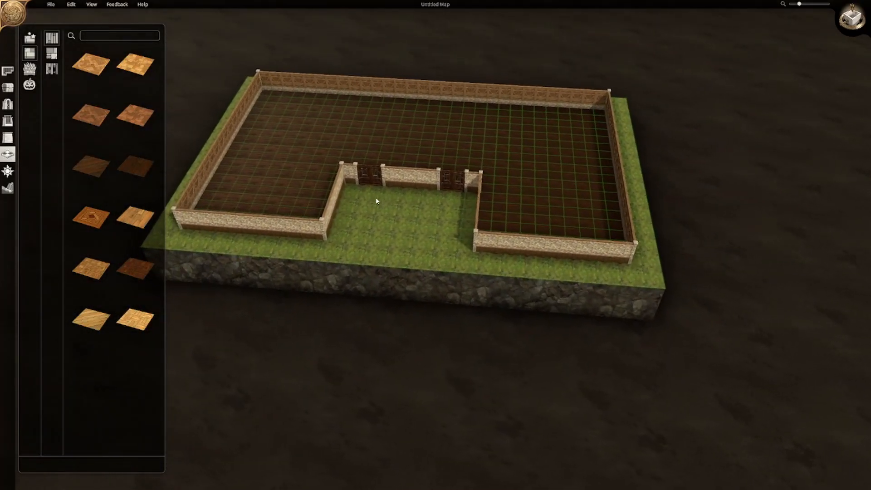
key("a")
key("w")
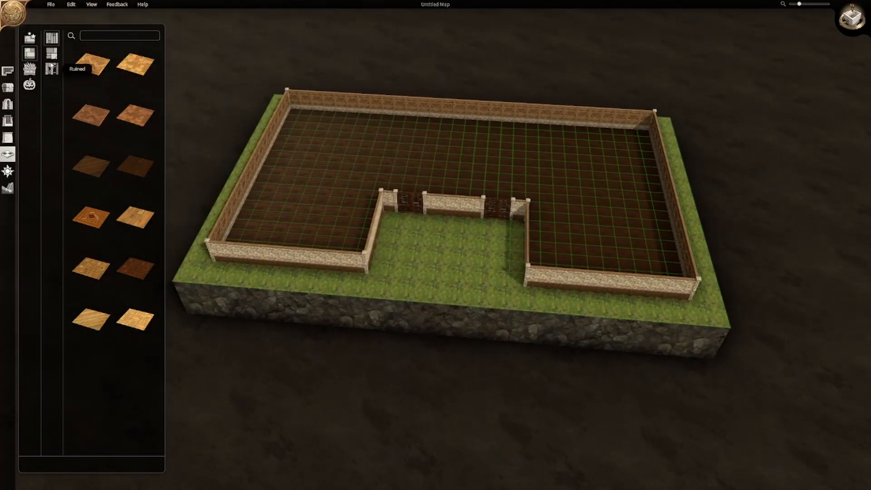
left_click(30, 38)
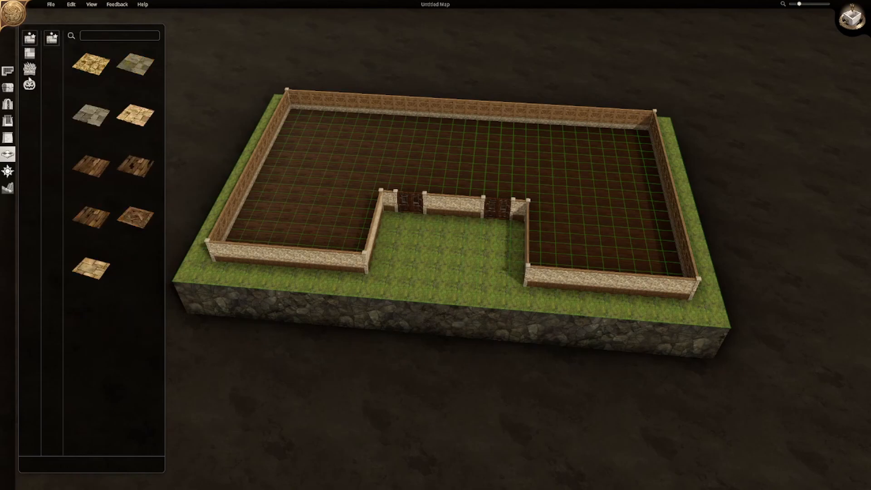
left_click(30, 54)
left_click(52, 54)
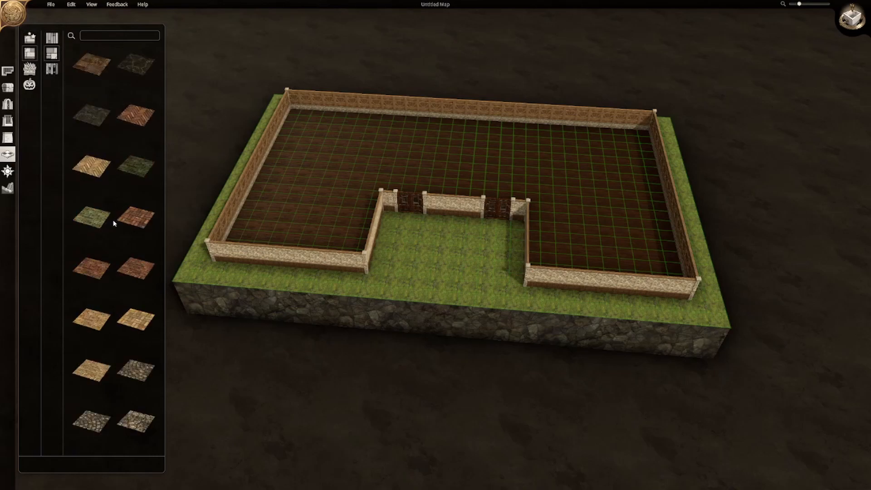
left_click(137, 370)
left_click_drag(412, 237, 520, 273)
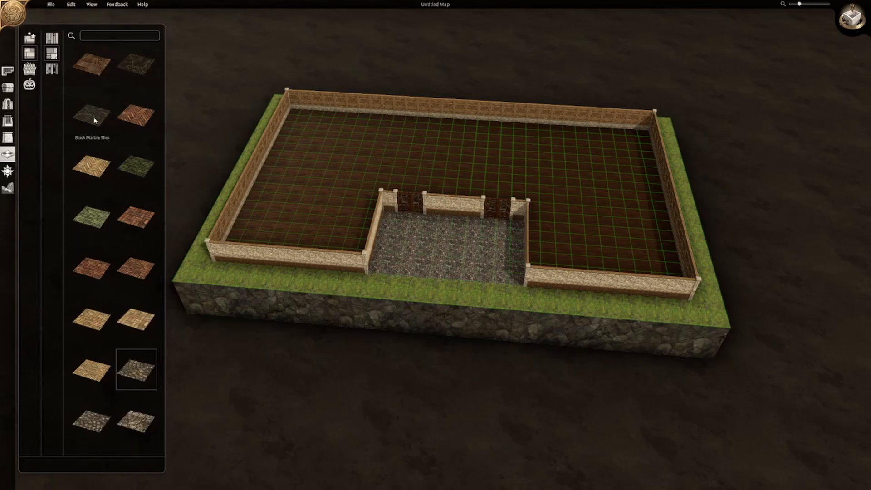
Step: Pave the full strip along the map's front edge with the Cobblestones floor tile
scroll(93, 181, "down", 3)
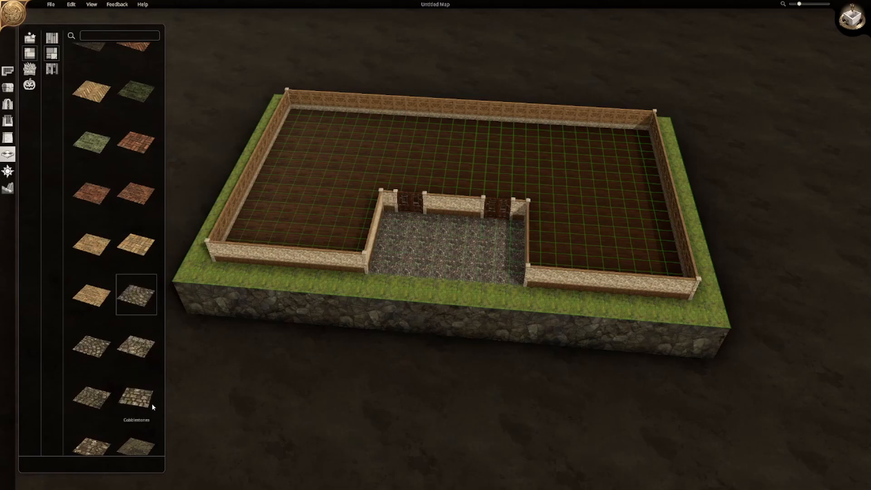
left_click(141, 406)
mouse_move(378, 281)
left_mouse_down()
mouse_move(444, 307)
mouse_move(690, 308)
mouse_move(714, 325)
left_mouse_up()
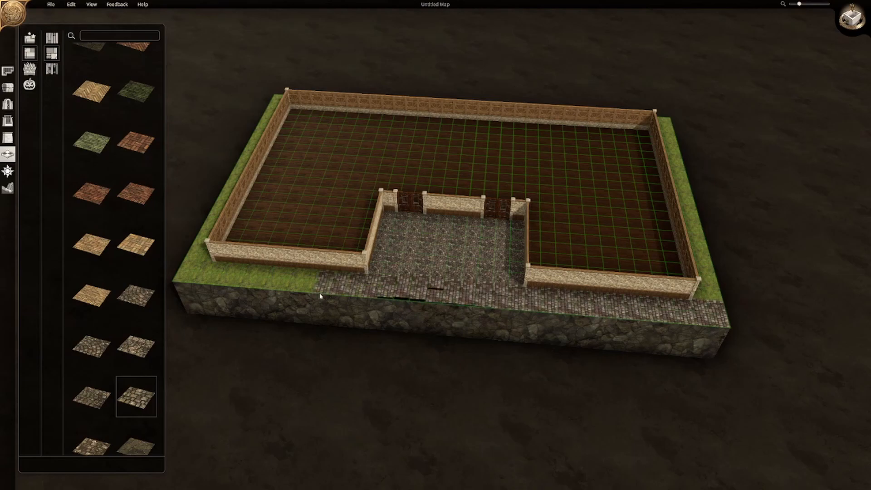
left_click_drag(330, 286, 169, 281)
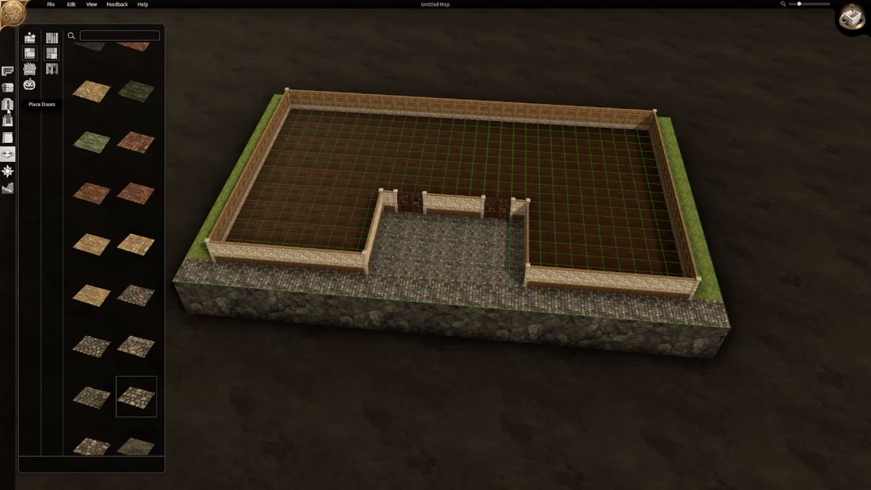
Step: Place short stone balustrade sections extending inward from both wing corners across the courtyard's front opening, leaving a gap between them
left_click(9, 139)
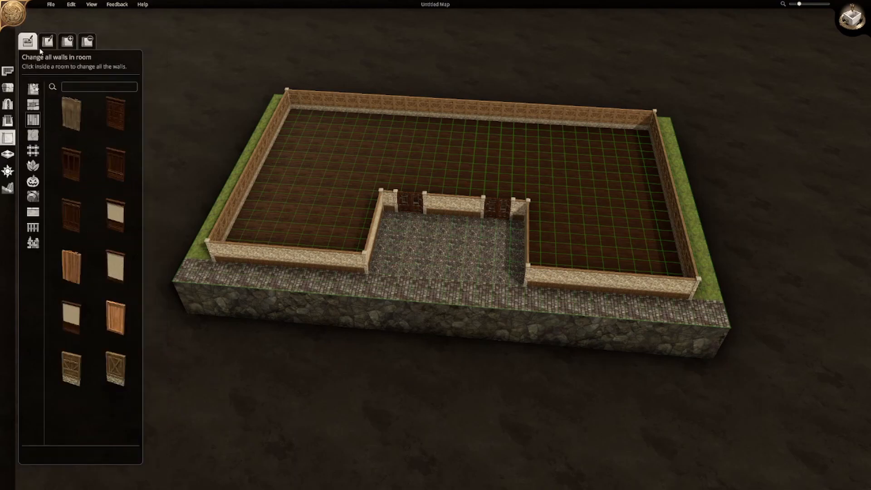
key("w")
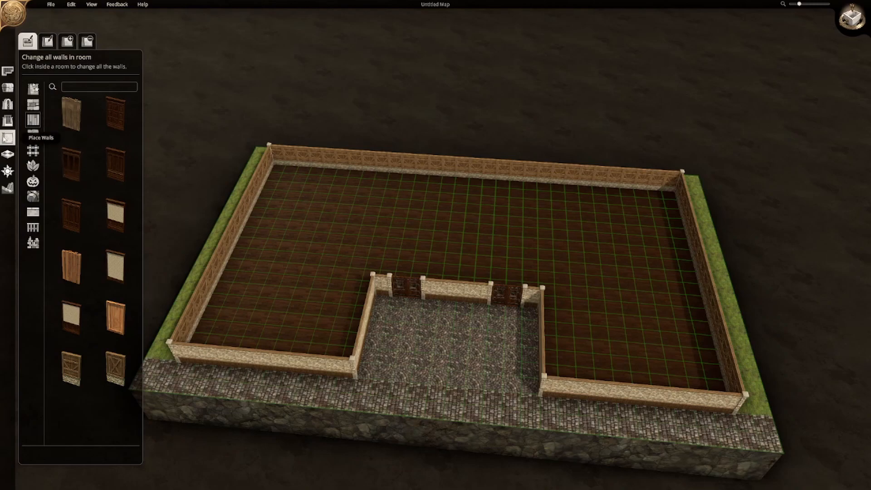
left_click(35, 109)
scroll(72, 136, "down", 5)
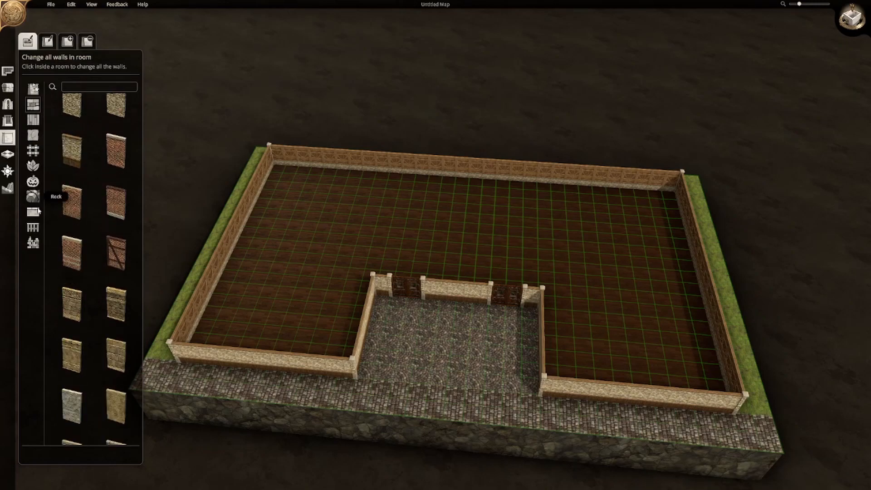
left_click(32, 229)
left_click(72, 118)
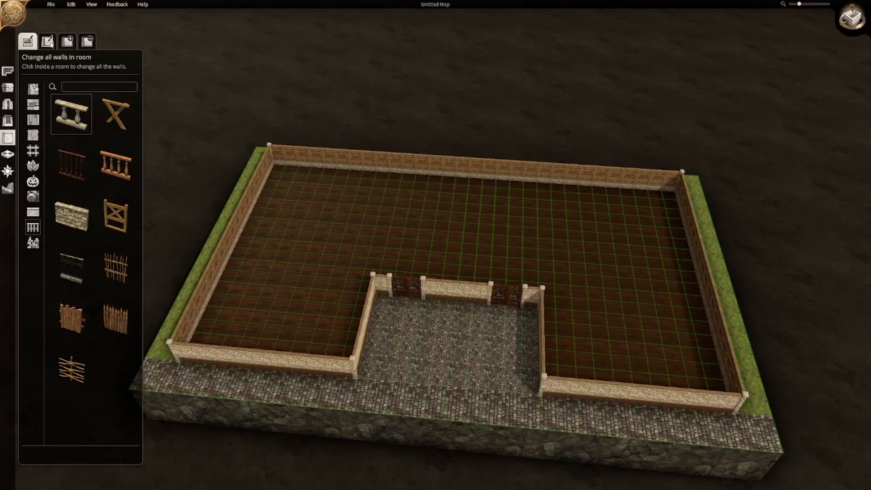
left_click(75, 42)
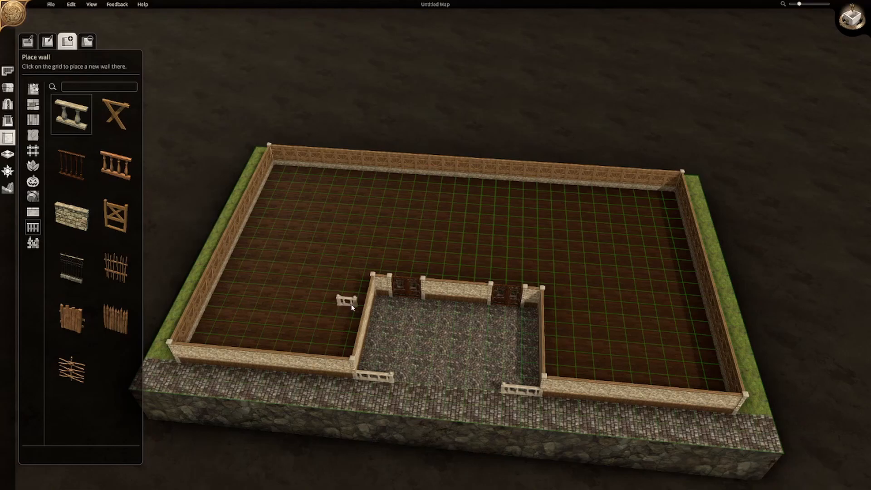
right_click_drag(529, 295, 549, 276)
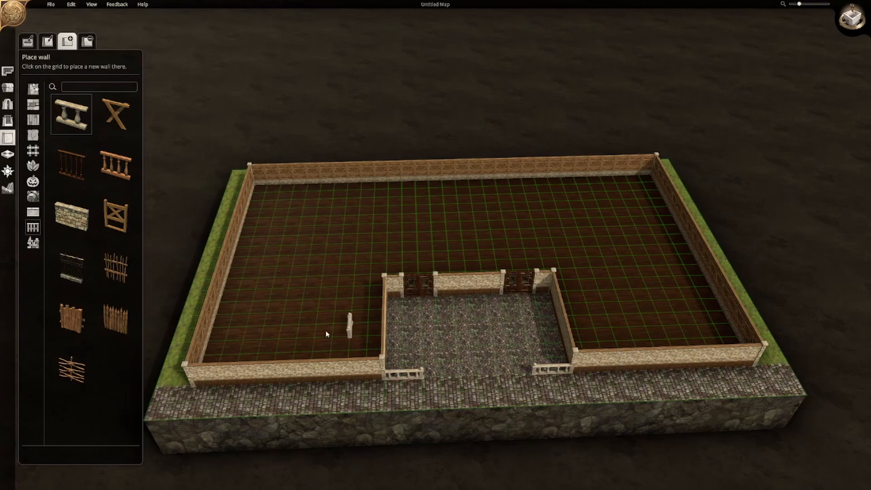
Step: Place the large round stone pool with raised steps inside the hall at the middle of the rear wall
left_click(4, 127)
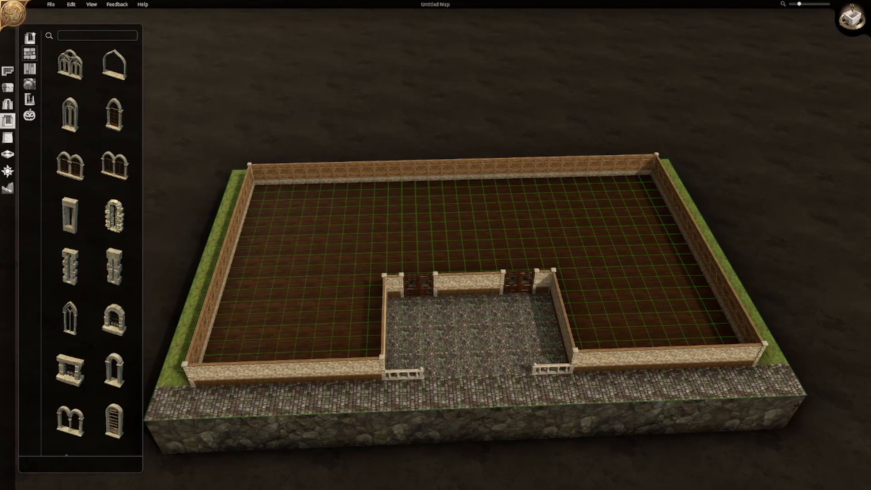
left_click(8, 87)
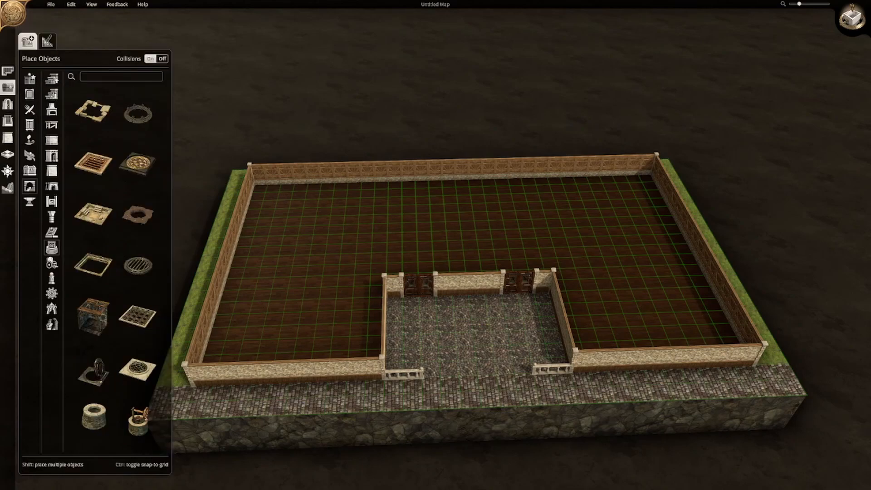
left_click_drag(138, 113, 465, 207)
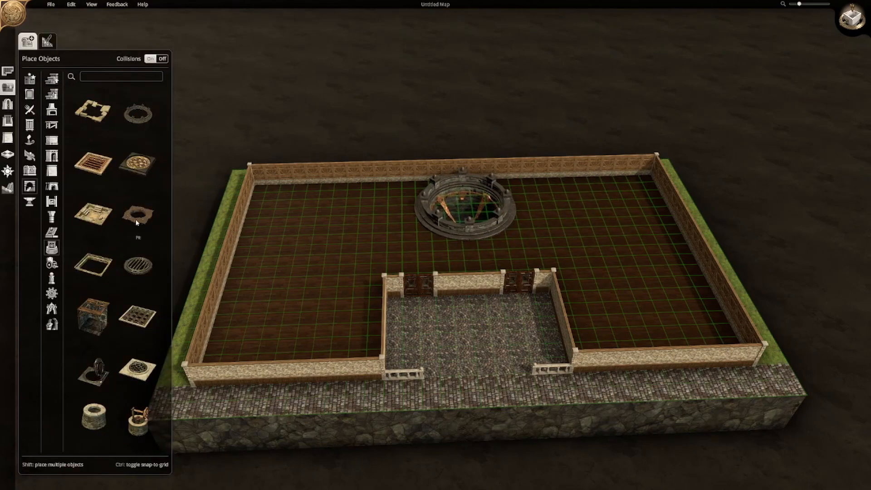
Step: Place a quarter-circle stone platform in the outer front corner of each wing
left_click(52, 140)
left_click_drag(134, 259, 269, 335)
left_click(255, 399)
left_click(677, 324)
left_click(517, 258)
middle_click_drag(517, 258, 499, 295)
Step: Place a stone fireplace against each of the hall's two side walls
left_click(52, 110)
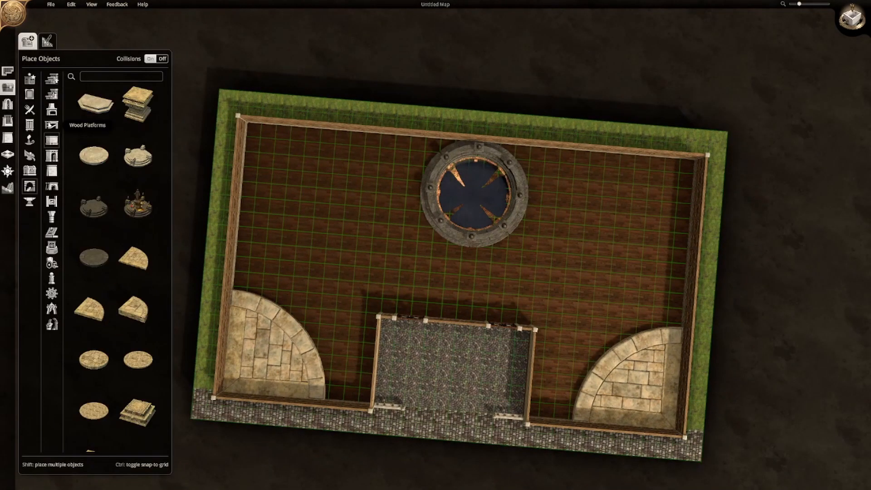
left_click_drag(137, 359, 683, 249)
left_click(678, 280)
left_click(262, 216)
left_click(52, 125)
left_click(52, 277)
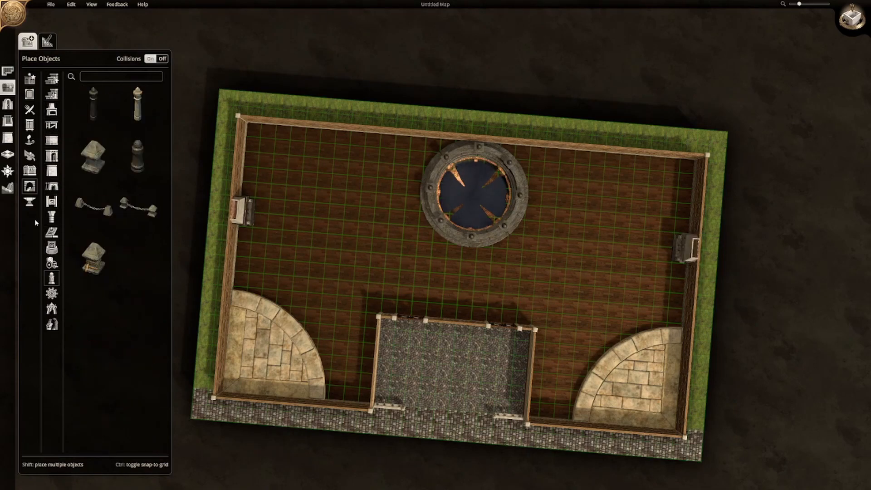
left_click(30, 110)
left_click(29, 94)
left_click(51, 110)
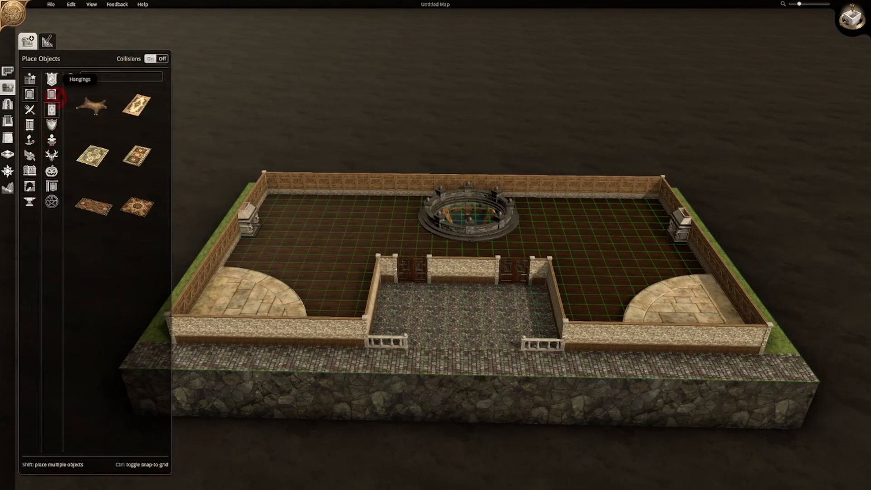
Step: Place five round tables with chairs in an arc around the curved stone platform of the right wing
left_click(30, 125)
left_click(52, 156)
left_click(51, 80)
scroll(113, 227, "down", 3)
left_click_drag(138, 234, 343, 312)
left_click(595, 293)
left_click(582, 311)
left_click(556, 308, "shift")
left_click(527, 337, "shift")
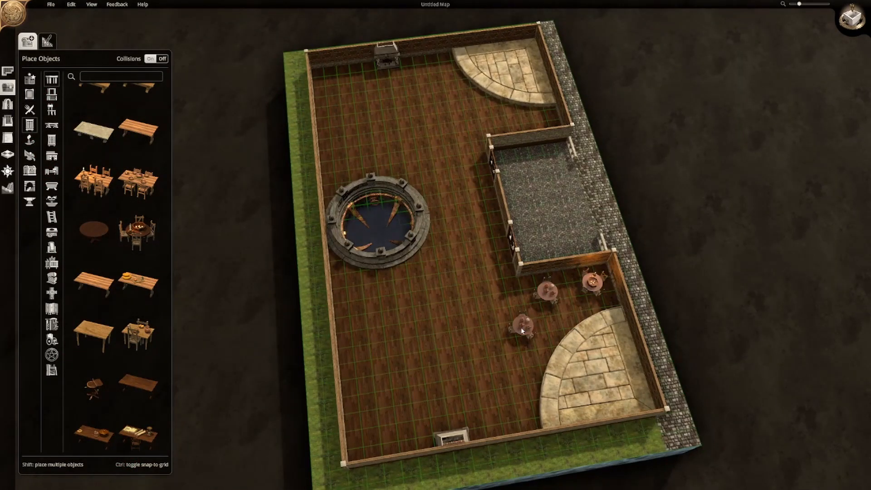
left_click(511, 379, "shift")
left_click(502, 426)
left_click_drag(502, 425, 508, 426)
Step: Place five matching round tables with chairs in an arc around the left wing's curved stone platform
left_click(551, 128)
middle_click_drag(551, 129, 391, 254)
left_click(418, 359, "shift")
left_click(471, 366, "shift")
left_click(516, 386, "shift")
left_click(545, 416)
Step: Place a row of four long dining tables with chairs along the rear wall, between the round pool and the right corner
middle_click_drag(546, 417, 699, 381)
left_click(138, 183)
left_click(663, 233, "shift")
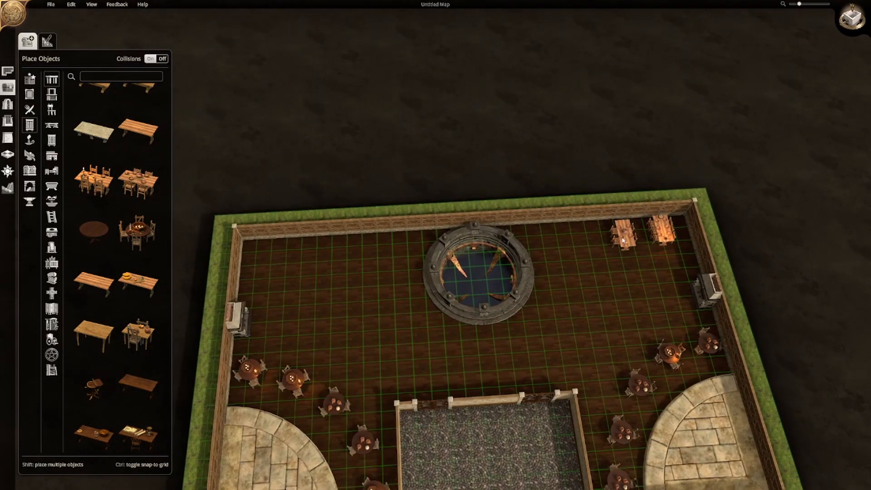
left_click(626, 240, "shift")
left_click(588, 240, "shift")
left_click(551, 240)
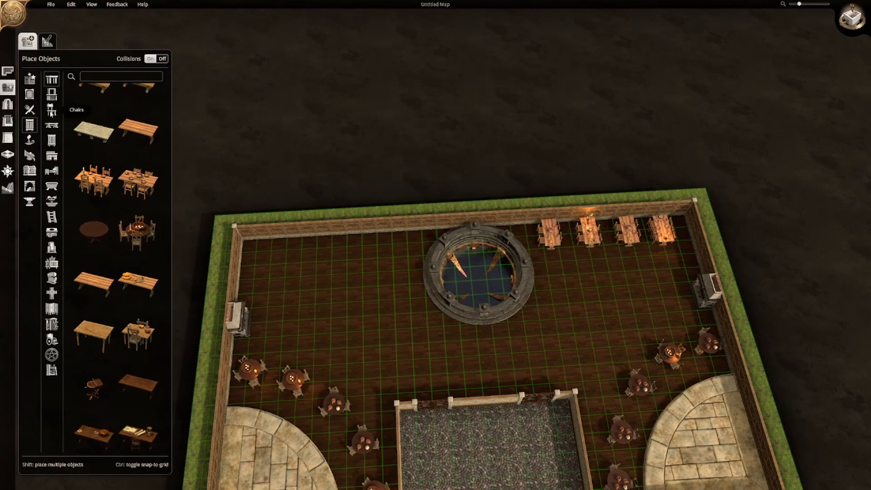
Step: Build an L-shaped tavern counter from the rear wall in the left corner, plus a short counter section against the side wall
left_click(51, 94)
left_click(93, 112)
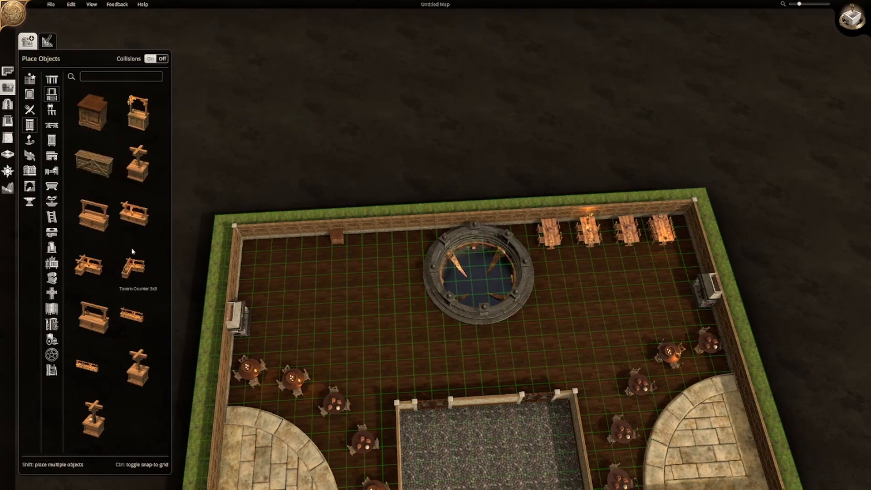
scroll(90, 160, "up", 3)
left_click(91, 161)
left_click(339, 247, "shift")
left_click(338, 276, "shift")
left_click(337, 303)
key("ctrl+z")
left_click(93, 206)
left_click(313, 313)
left_click(92, 157)
key("Escape")
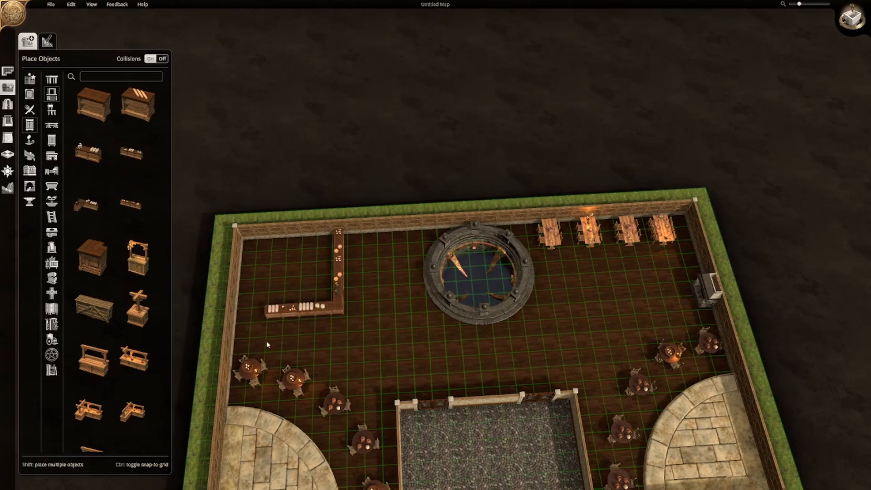
left_click_drag(277, 318, 245, 317)
Step: Delete all the bread and other food items from the bar's counter tops
scroll(305, 313, "up", 5)
key("Delete")
key("Delete")
key("Delete")
key("Delete")
key("Delete")
key("Delete")
key("Delete")
key("Delete")
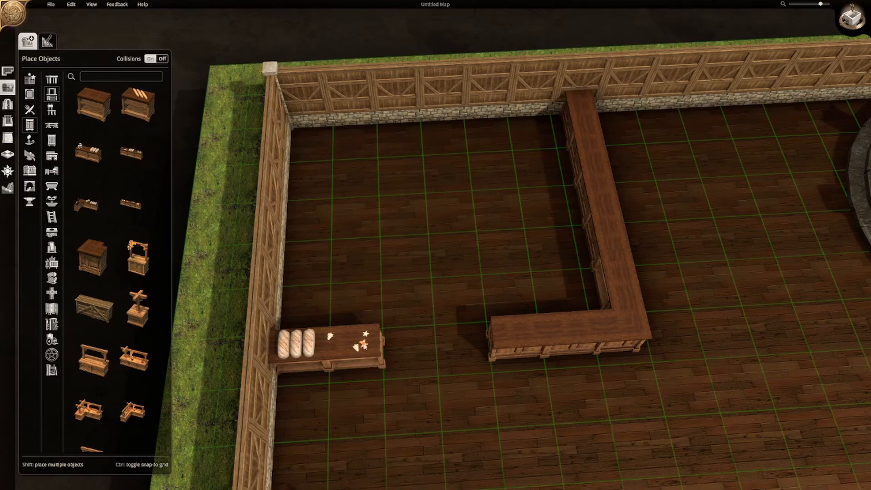
key("Delete")
key("Delete")
key("Delete")
key("Delete")
key("Delete")
Step: Place four large barrels on stands in the corner behind the bar, two along the rear wall and two along the side wall
left_click(30, 171)
left_click(51, 94)
left_click(136, 258)
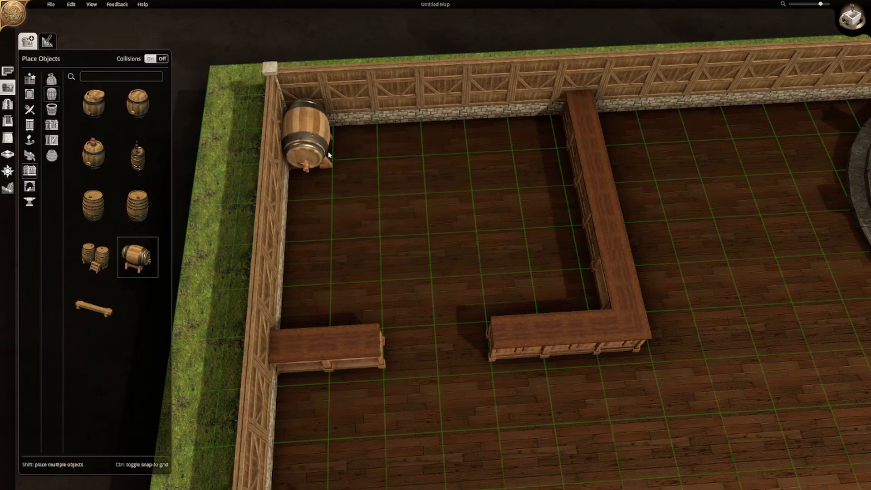
left_click(306, 138)
left_click(354, 136)
left_click(316, 199)
left_click(316, 247)
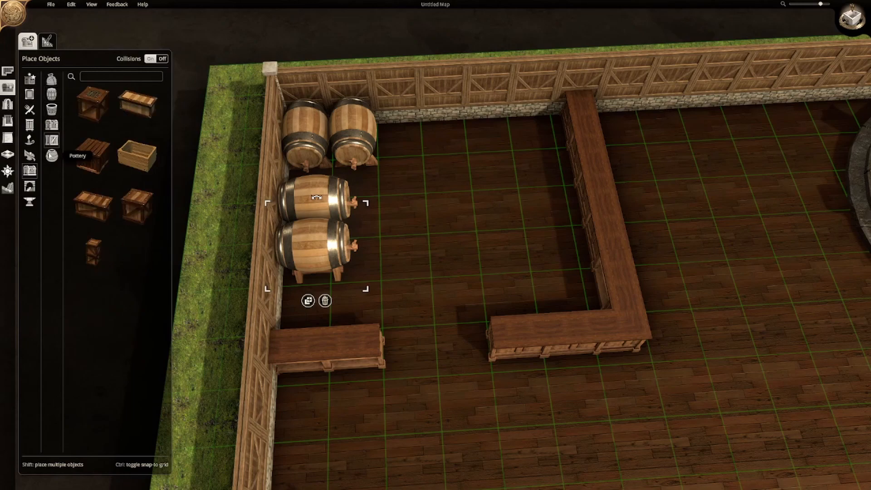
Step: Place a tall wine cabinet with a rounded shelf unit on each side against the rear wall next to the barrels
left_click(30, 94)
left_click(29, 125)
scroll(116, 273, "down", 2)
left_click(137, 284)
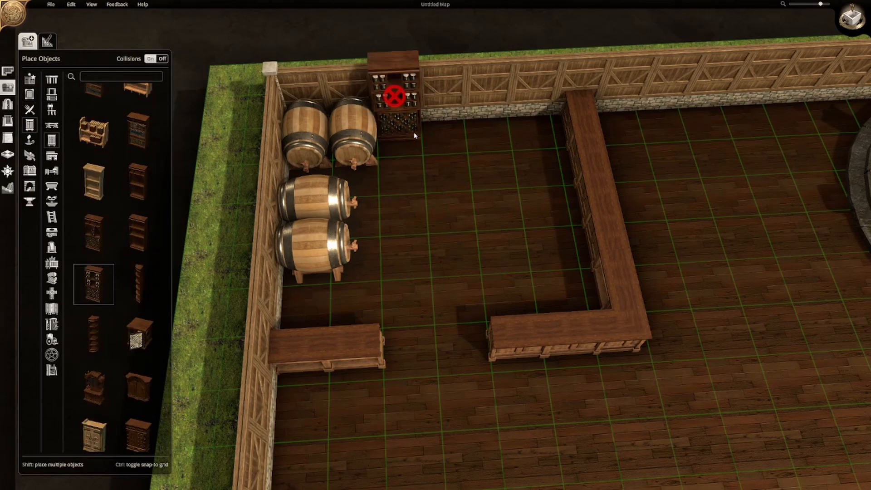
middle_click_drag(484, 145, 418, 237)
left_click(463, 222)
left_click(93, 334)
left_click(347, 218)
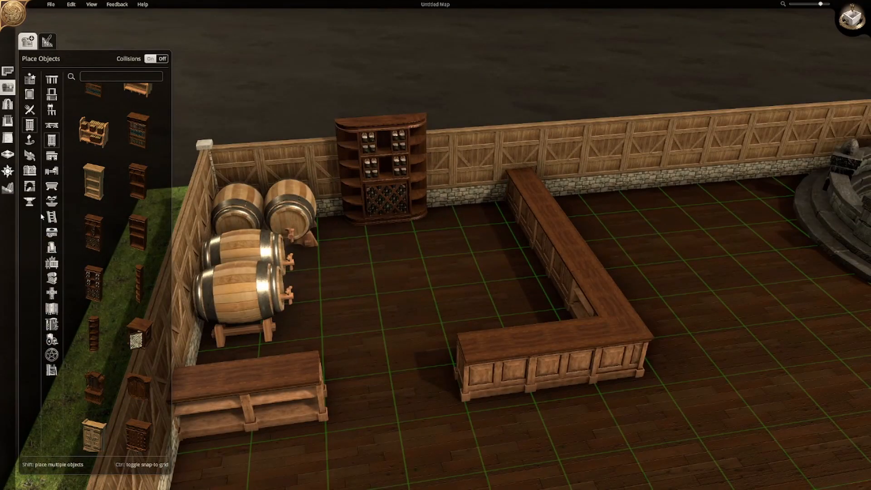
scroll(140, 239, "down", 10)
left_click(99, 378)
left_click(94, 419)
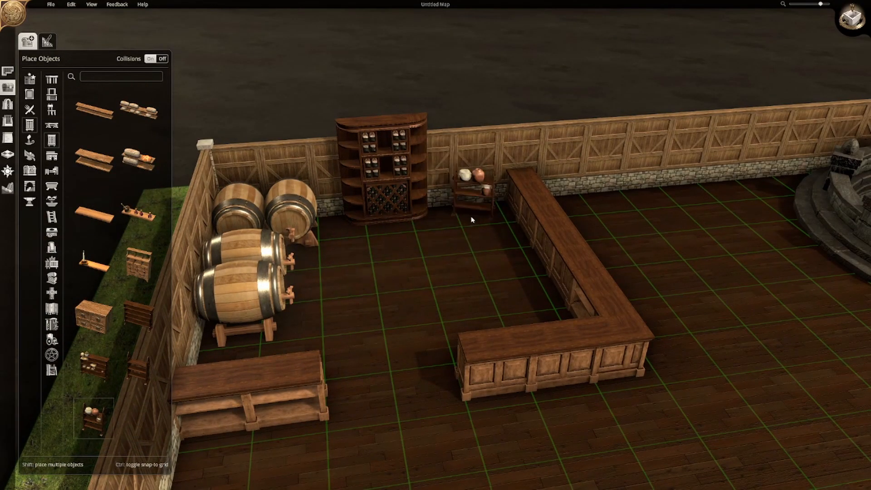
scroll(98, 390, "up", 3)
left_click(138, 389)
middle_click_drag(466, 220, 377, 236)
key("Escape")
Step: Hang two double-plank wooden shelves side by side on the rear wall between the wine cabinet and the counter's end
left_click(377, 318)
left_click_drag(375, 316, 429, 403)
left_click_drag(432, 364, 436, 447)
left_click_drag(418, 402, 364, 315)
left_click(522, 286)
left_click_drag(536, 247, 512, 333)
left_click_drag(535, 284, 506, 281)
mouse_move(437, 301)
left_mouse_down()
mouse_move(496, 386)
mouse_move(437, 301)
left_mouse_up()
middle_click_drag(438, 302, 421, 346)
left_click_drag(313, 340, 420, 386)
left_click_drag(415, 335, 415, 413)
left_click_drag(422, 392, 318, 347)
left_click(422, 398)
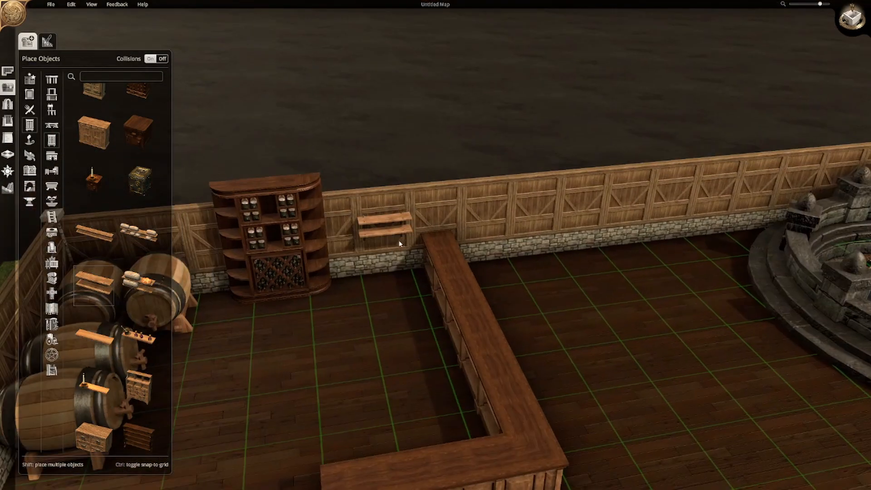
left_click(399, 246)
Step: Place a row of four laid dining tables with chairs between the bar counter and the round pool
left_click(30, 109)
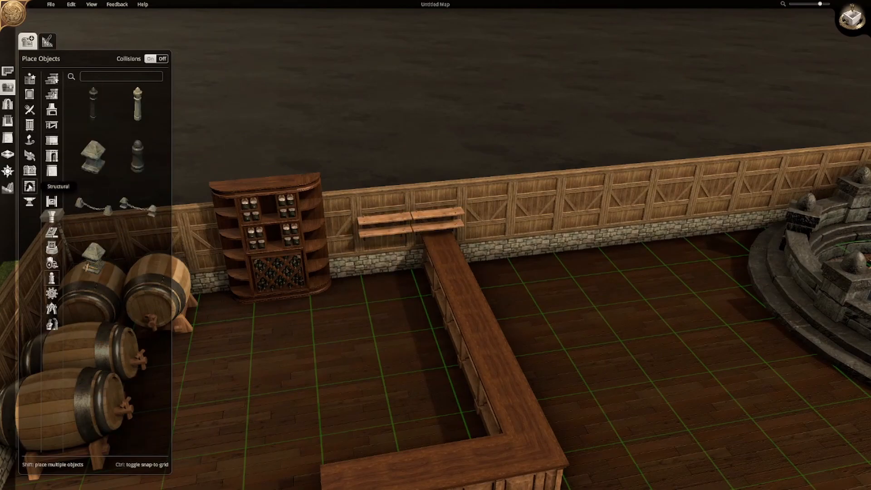
left_click(52, 80)
scroll(112, 197, "down", 5)
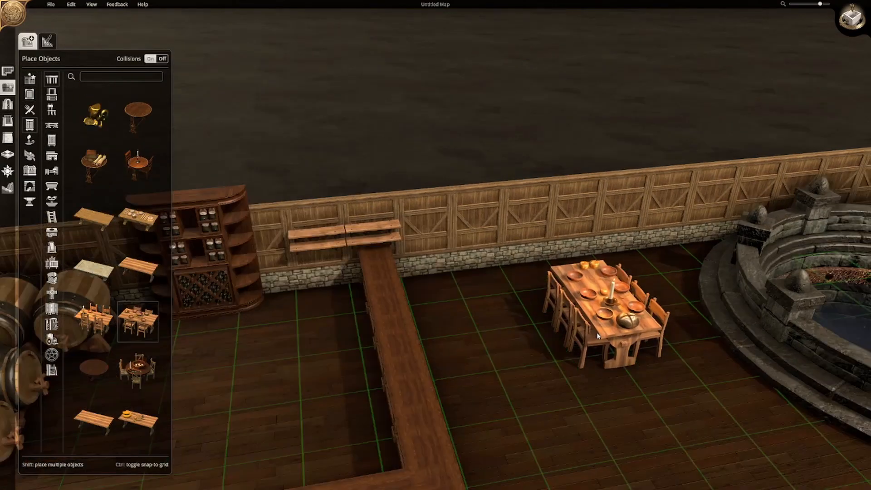
left_click(370, 345)
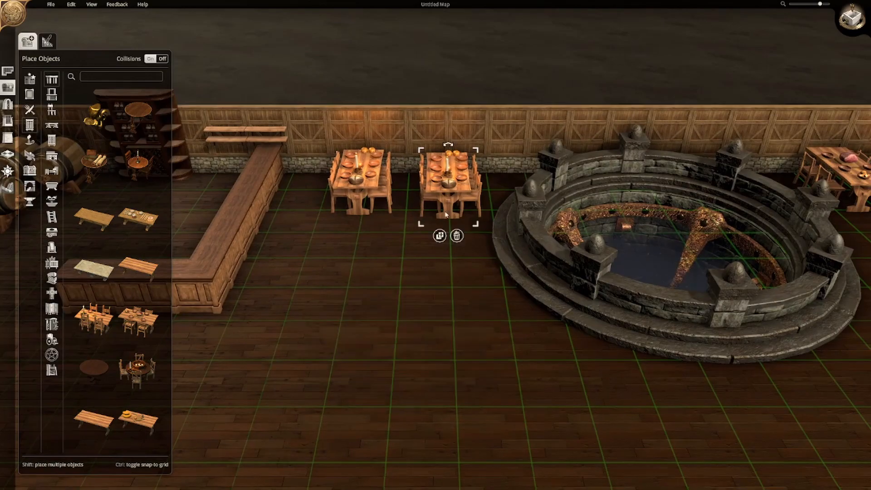
left_click_drag(447, 179, 412, 179)
left_click(431, 200)
left_click(332, 195)
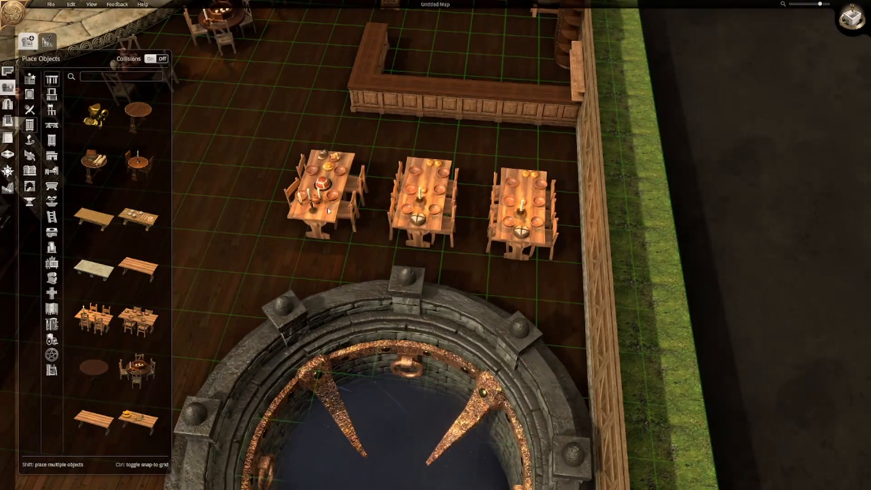
left_click(340, 186)
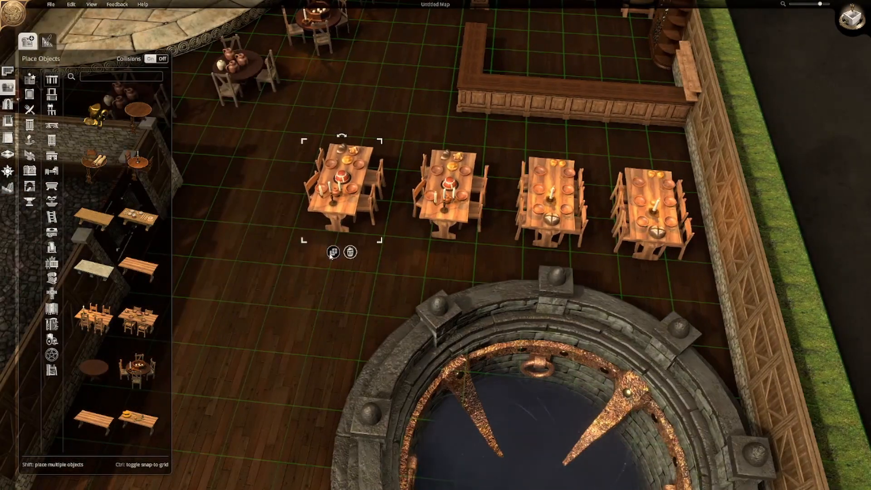
Step: Fill the floor in front of the rear dining row, on the pool's far side from the bar, with seven more laid dining tables
left_click(249, 331)
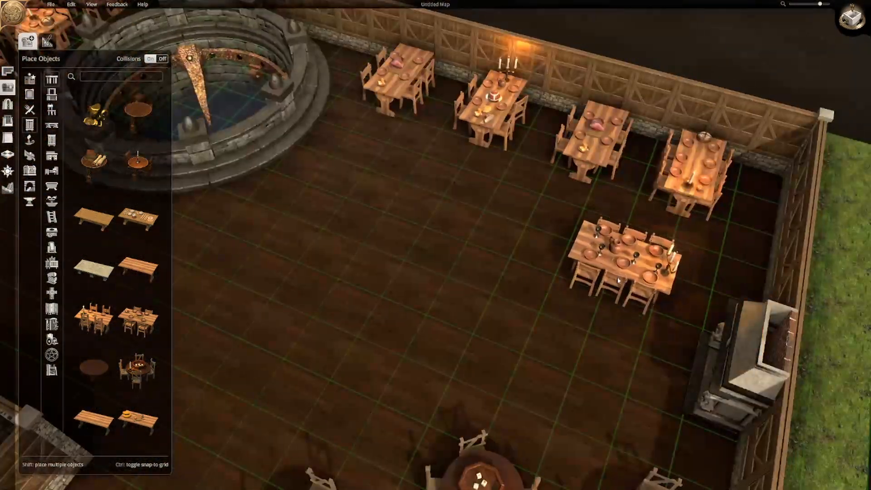
left_click(482, 200, "shift")
left_click(374, 159, "shift")
left_click(449, 313, "shift")
key("a")
left_click(645, 363, "shift")
left_click(408, 266, "shift")
left_click(394, 348, "shift")
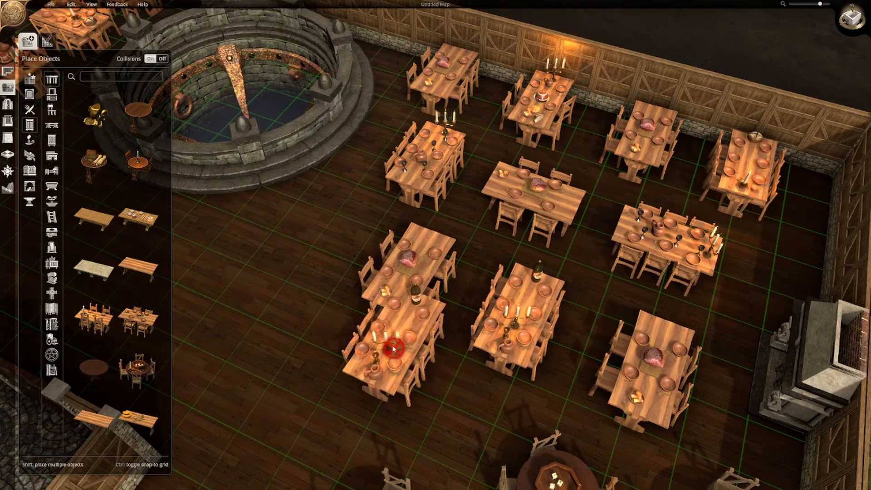
left_click(394, 357)
Step: Place additional round tables with chairs in the open floor between the bar, the pool and the courtyard doors
scroll(480, 325, "down", 1)
middle_click_drag(480, 325, 481, 271)
key("a")
left_click(405, 281, "shift")
left_click(468, 365, "shift")
key("d")
left_click(443, 331, "shift")
left_click(561, 331, "shift")
left_click(704, 380, "shift")
middle_click_drag(563, 290, 476, 213)
scroll(476, 254, "down", 5)
scroll(119, 317, "down", 3)
middle_click_drag(354, 397, 417, 385)
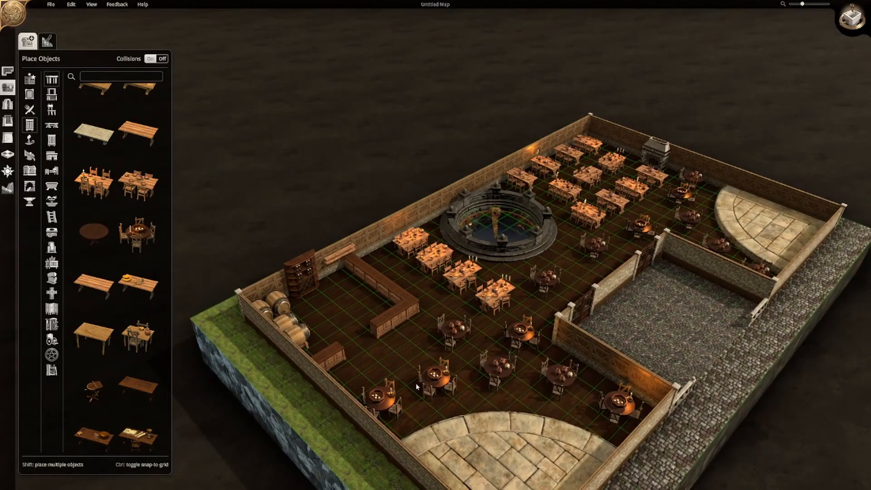
Step: Hang framed paintings on the rear wall on both sides of the pool and on the side wall beyond the fireplace
left_click(30, 171)
left_click(30, 94)
left_click(52, 95)
left_click(94, 155)
left_click(374, 233)
left_click(349, 258)
left_click(512, 166)
left_click(720, 170)
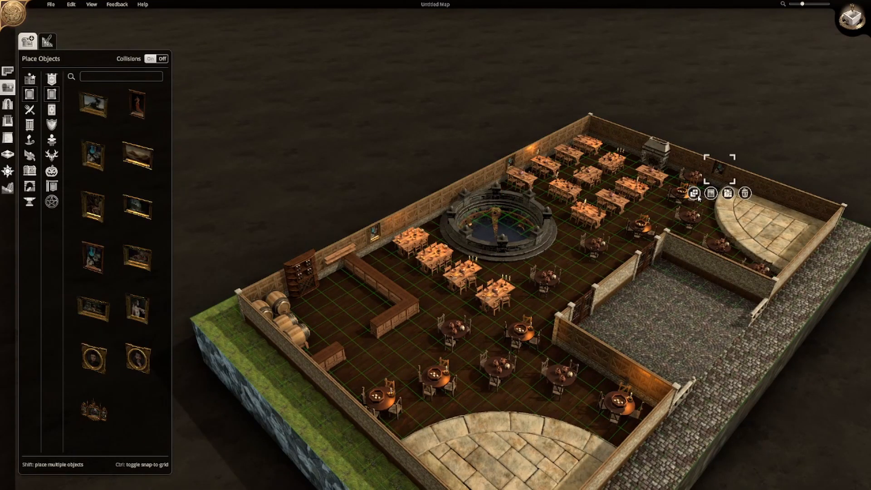
Step: Hang more framed paintings on the tavern's inner walls
left_click(601, 352)
left_click(93, 207)
left_click(476, 236)
left_click(636, 426)
Step: Mount animal-head trophies on the tavern's inner walls, including one on the rear wall between the pool and the bar
left_click(52, 155)
left_click(93, 155)
middle_click_drag(318, 218, 245, 216)
left_click(248, 214)
left_click(93, 206)
left_click(658, 308)
middle_click_drag(658, 308, 380, 227)
left_click(380, 160)
left_click_drag(376, 129, 392, 129)
left_click(52, 186)
middle_click_drag(442, 170, 195, 175)
left_click(93, 257)
left_click(518, 411)
middle_click_drag(444, 382, 627, 376)
Step: Place a stone pedestal against the courtyard wall between the two doors and stand a robed statue on it
left_click(52, 156)
left_click(51, 140)
middle_click_drag(318, 318, 522, 345)
left_click(94, 359)
left_click(525, 169)
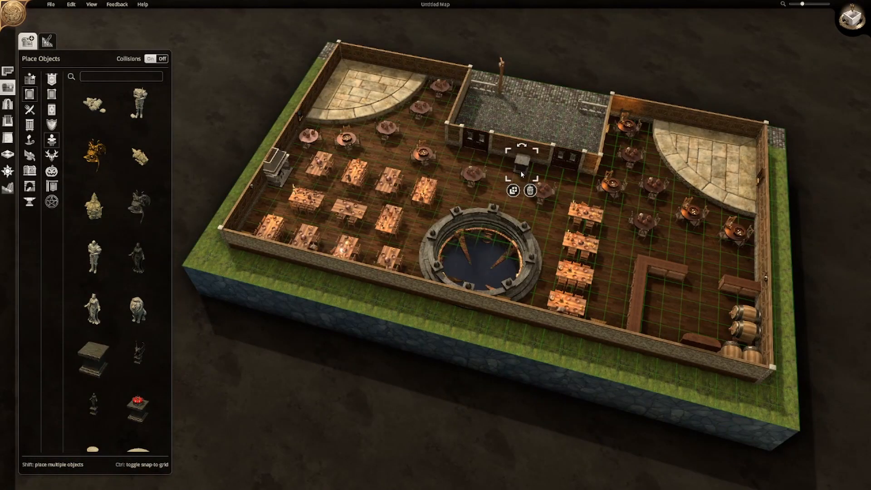
scroll(94, 391, "down", 10)
scroll(94, 391, "up", 10)
left_click(94, 293)
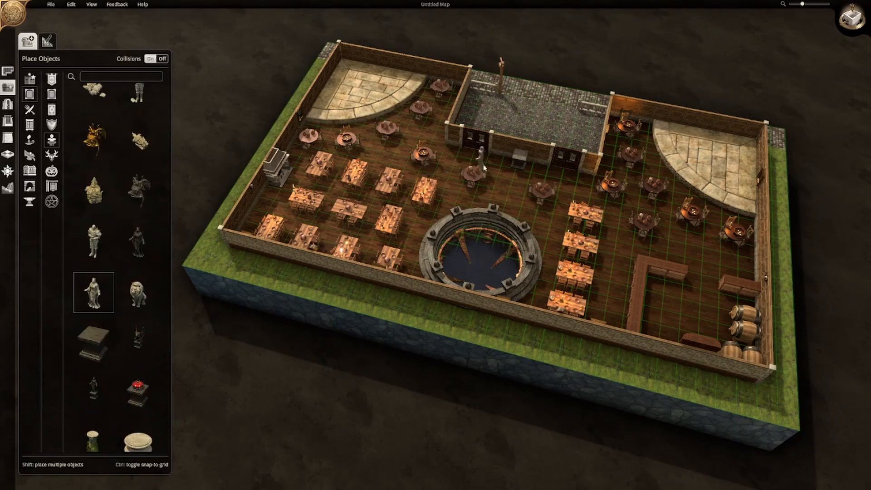
scroll(502, 236, "up", 3)
left_click(538, 268)
middle_click_drag(538, 269, 481, 404)
scroll(571, 392, "up", 2)
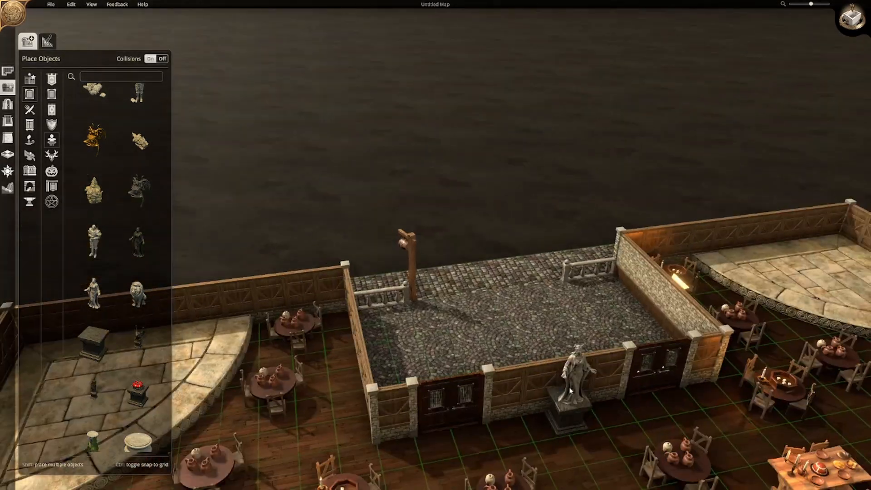
Step: Place a harp on the curved stone stage at the end of the hall with the dining tables and fireplace
right_click_drag(318, 363, 672, 350)
left_click(29, 125)
left_click(29, 140)
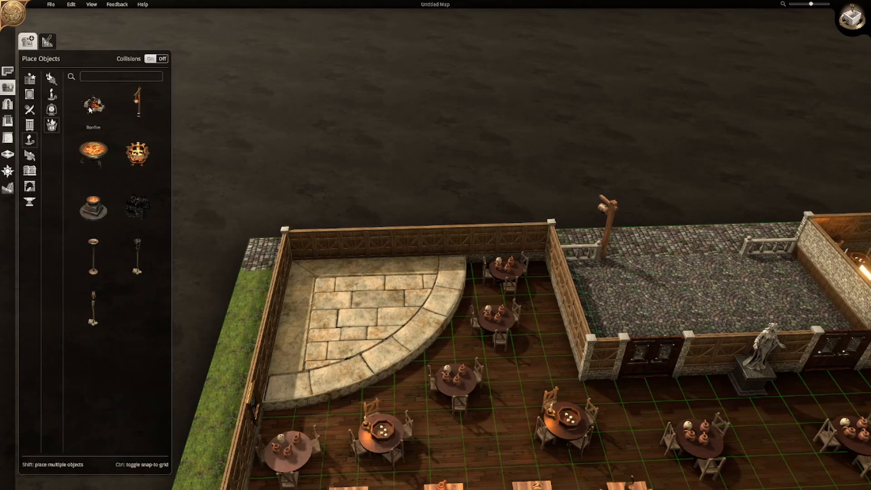
left_click(30, 202)
left_click(52, 202)
left_click(51, 248)
left_click(94, 257)
middle_click_drag(330, 331, 338, 328)
left_click(338, 328)
Step: Add a grand piano behind the harp on the stone stage
left_click(106, 116)
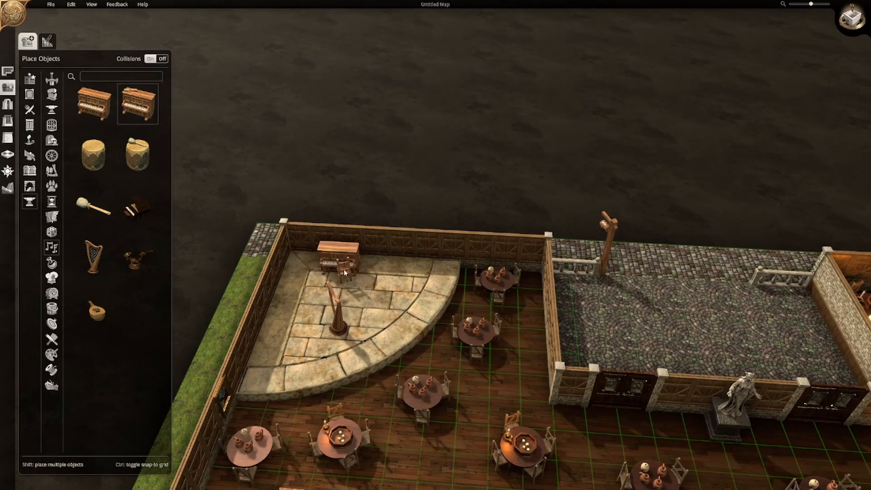
left_click_drag(375, 281, 363, 304)
middle_click_drag(364, 309, 387, 317)
left_click(394, 323)
left_click(137, 206)
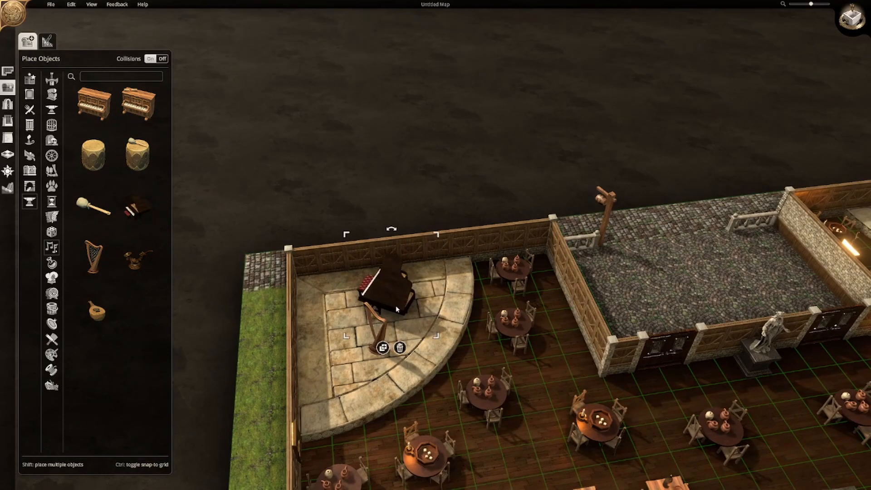
left_click_drag(394, 290, 384, 309)
Step: Place a wooden seat beside the harp on the stone stage
left_click(30, 125)
left_click(51, 109)
scroll(110, 290, "up", 5)
left_click(94, 104)
left_click(360, 336)
left_click(362, 335)
Step: Line the outer sides of the L-shaped bar counter with wooden stools and put two more at the small side counter
middle_click_drag(363, 336, 408, 355)
left_click(93, 104)
left_click(417, 452)
left_click(392, 445)
left_click(353, 458)
left_click(333, 432)
left_click(276, 411)
middle_click_drag(277, 408, 409, 409)
left_click(520, 388)
left_click(436, 357)
left_click(426, 379)
left_click(406, 343)
Step: Stand folding screens across the back of the curved stone stage on the bar's side of the tavern
middle_click_drag(408, 340, 363, 318)
left_click(52, 309)
left_click(94, 104)
left_click_drag(410, 270, 404, 258)
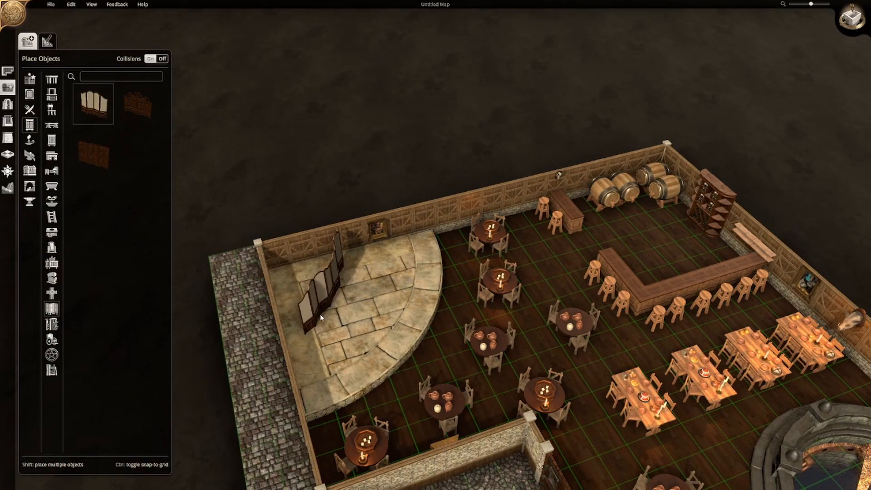
left_click(52, 277)
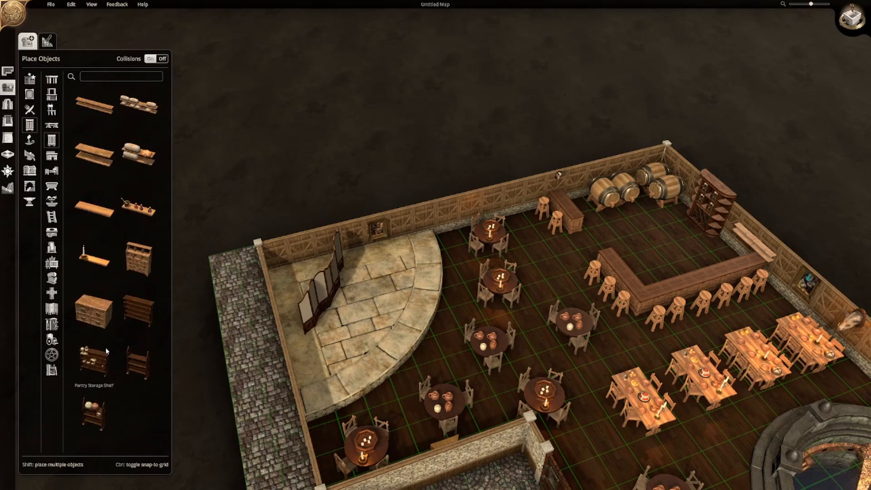
left_click(30, 140)
left_click(30, 156)
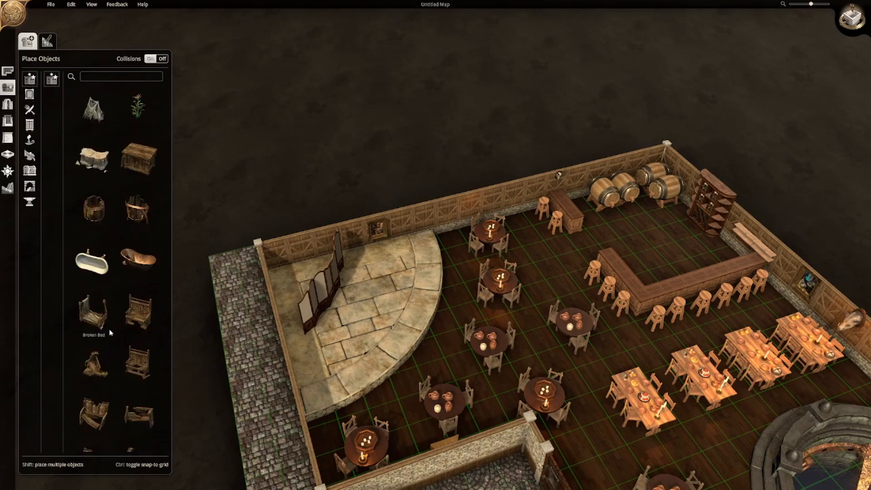
left_click(51, 79)
left_click(51, 94)
left_click(51, 110)
left_click(51, 124)
left_click(94, 214)
Step: Mount candle sconces along the tavern's inner walls and hang red banners on both sides of the statue
left_click(29, 140)
left_click(51, 79)
left_click(93, 107)
left_click(417, 228)
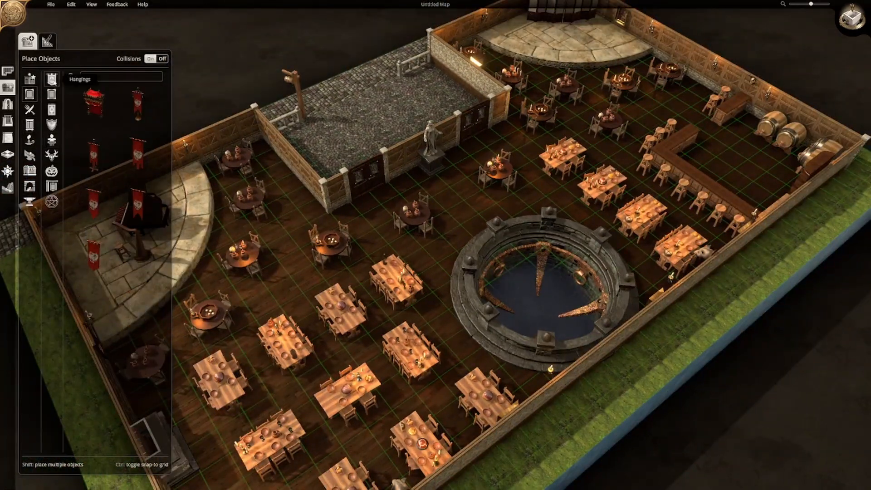
left_click(395, 175, "shift")
left_click(451, 143, "shift")
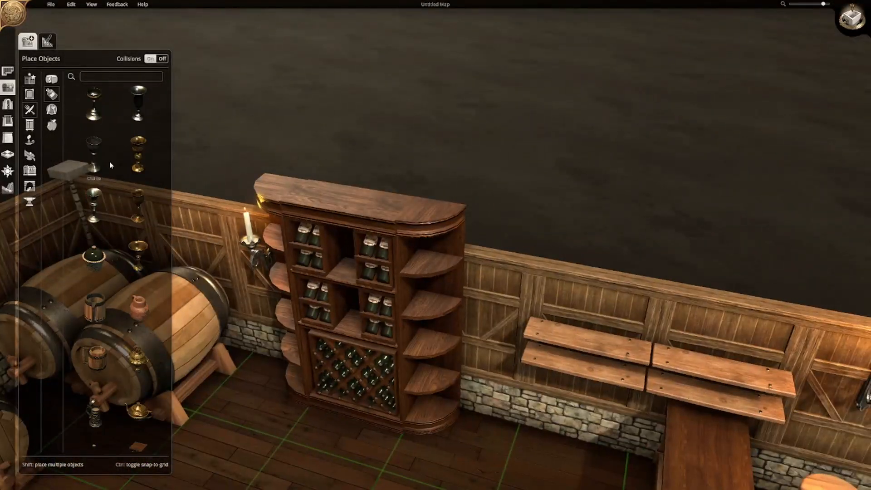
Step: Fill the rounded shelves on the bar-counter side of the wine cabinet with wine bottles
left_click(431, 370)
left_click(426, 376)
left_click(419, 387)
left_click(439, 377)
left_click(419, 417)
left_click(441, 409)
left_click(449, 410)
left_click(427, 338)
left_click(421, 347)
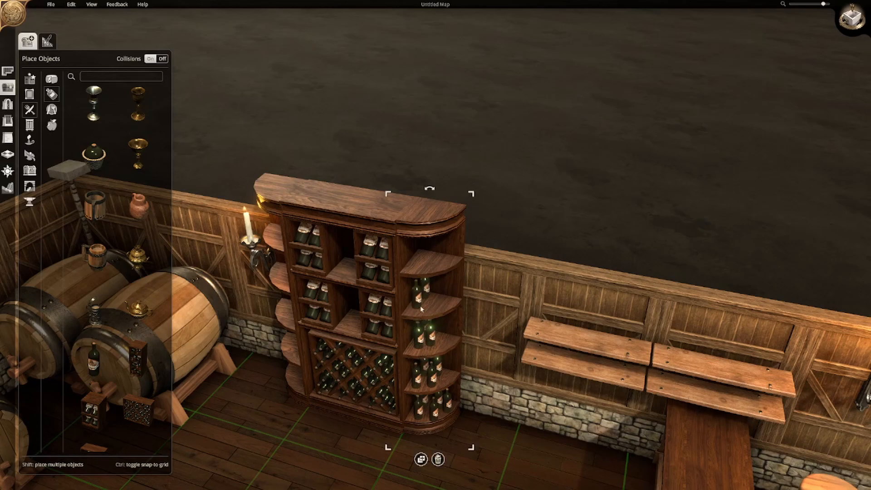
Step: Fill the rounded shelves on the barrel side of the wine cabinet with wine bottles
left_click(402, 236)
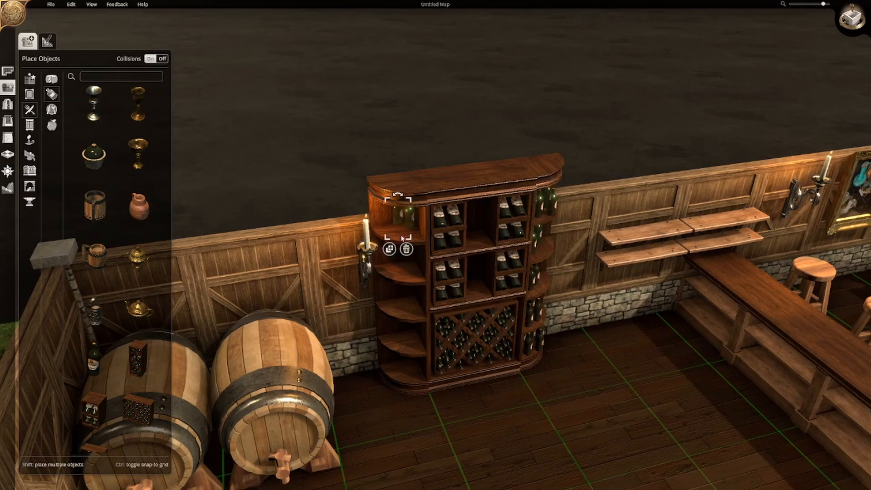
left_click(404, 240)
left_click(411, 272)
left_click(387, 272)
left_click(399, 277)
left_click(400, 308)
left_click(389, 304)
left_click(413, 312)
left_click(404, 348)
left_click(399, 368)
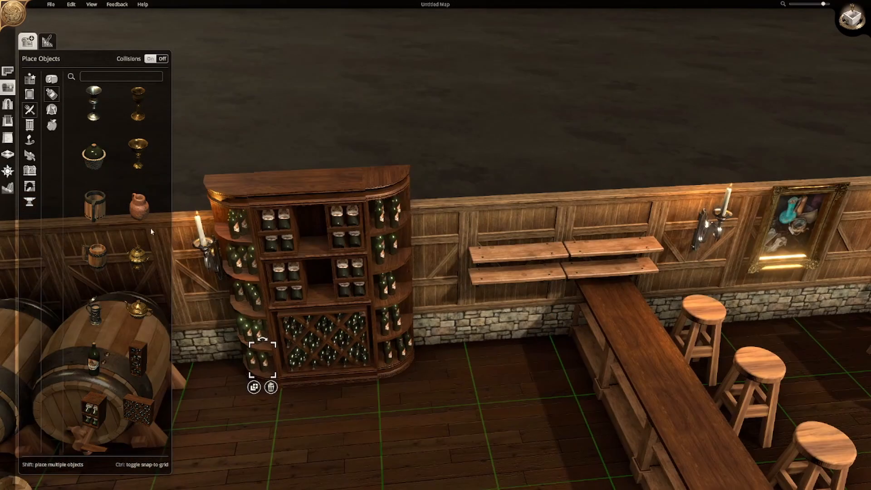
Step: Line up wooden mugs on both levels of the wall shelves between the wine cabinet and the bar
left_click(95, 206)
left_click(485, 241)
left_click(510, 241)
left_click(535, 241)
left_click(561, 240)
left_click(585, 238)
left_click(620, 261)
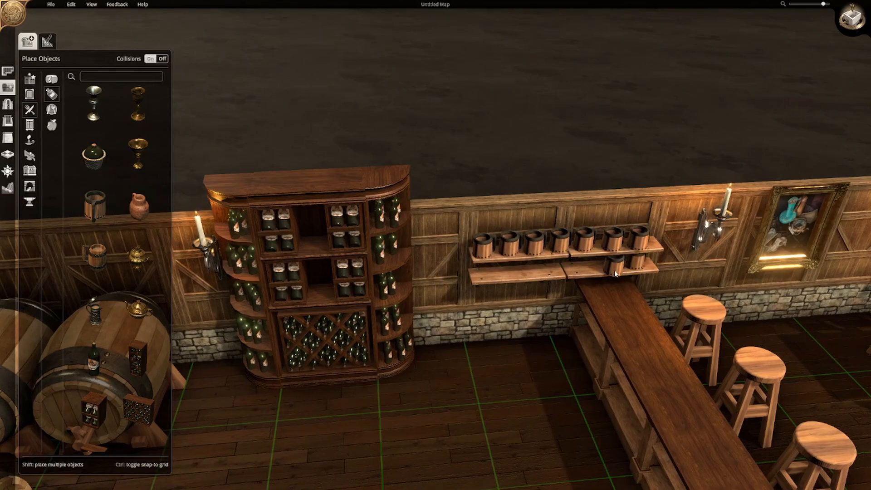
left_click(586, 263)
left_click(550, 264)
left_click(510, 266)
left_click(488, 266)
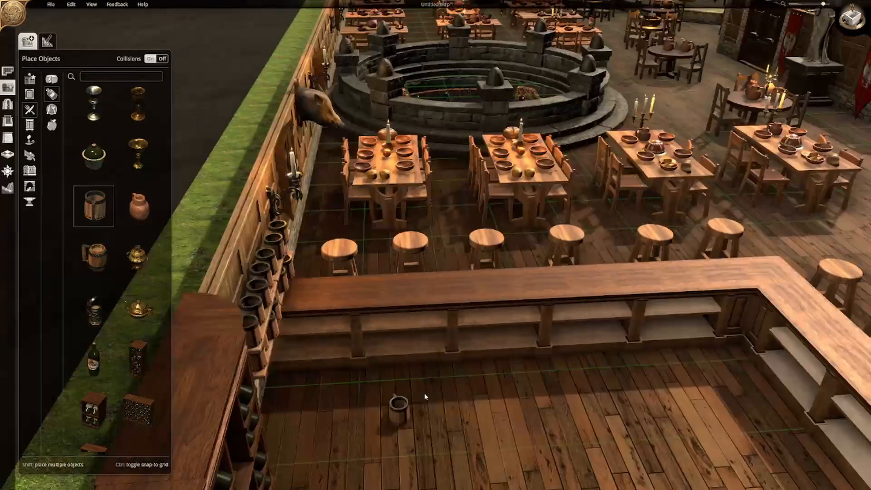
Step: Stock the open shelves beneath both arms of the L-shaped bar counter with wooden mugs
left_click(390, 320)
left_click(412, 319)
left_click(437, 315)
left_click(426, 341)
left_click(398, 345)
left_click(377, 342)
left_click(313, 326)
left_click(315, 344)
left_click(474, 314)
left_click(484, 336)
left_click(497, 313)
left_click(525, 312)
left_click(510, 335)
left_click(571, 335)
left_click(608, 310)
left_click(694, 308)
left_click(657, 328)
left_click(701, 324)
left_click(797, 338)
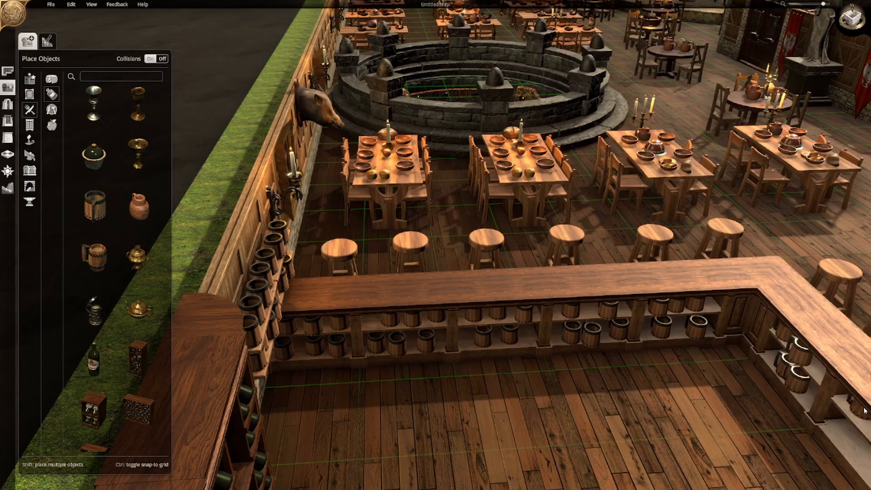
middle_click_drag(810, 386, 441, 309)
left_click(687, 332)
left_click(744, 338)
scroll(631, 323, "down", 5)
middle_click_drag(631, 323, 363, 313)
left_click(29, 186)
left_click(52, 293)
left_click(94, 258)
left_click(468, 263)
middle_click_drag(450, 352, 363, 218)
Step: Paint cobblestone over the grass strip outside the side wall beyond the piano stage and fireplace
left_click(8, 154)
left_click(137, 398)
mouse_move(490, 34)
left_mouse_down()
mouse_move(300, 311)
mouse_move(301, 269)
left_mouse_up()
left_click_drag(334, 220, 364, 184)
left_click_drag(393, 132, 420, 102)
left_click_drag(438, 73, 454, 51)
key("a")
Step: Place assorted leafy plants at intervals on the cobblestone along the outside of the wall beside the piano stage and fireplace
left_click(8, 88)
left_click(30, 155)
left_click(52, 125)
left_click(138, 155)
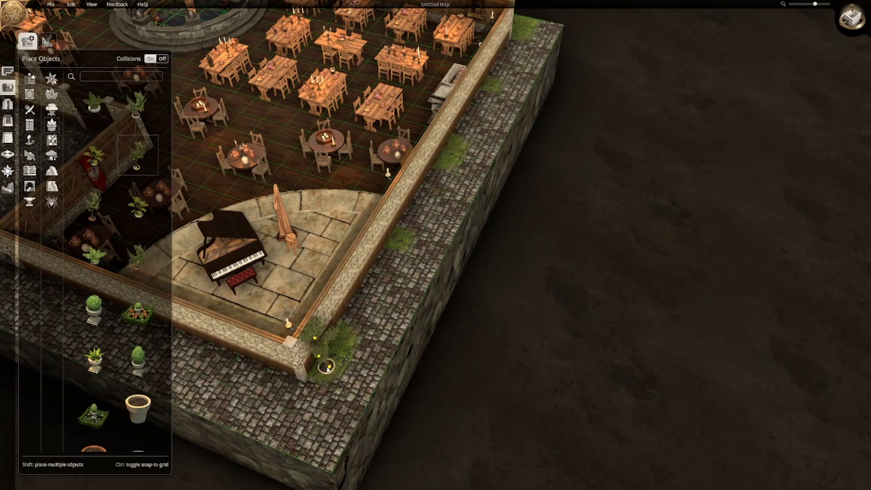
left_click(327, 366)
left_click(343, 346)
left_click(404, 245)
left_click(495, 86)
left_click(138, 206)
left_click(447, 165)
middle_click_drag(490, 223, 480, 204)
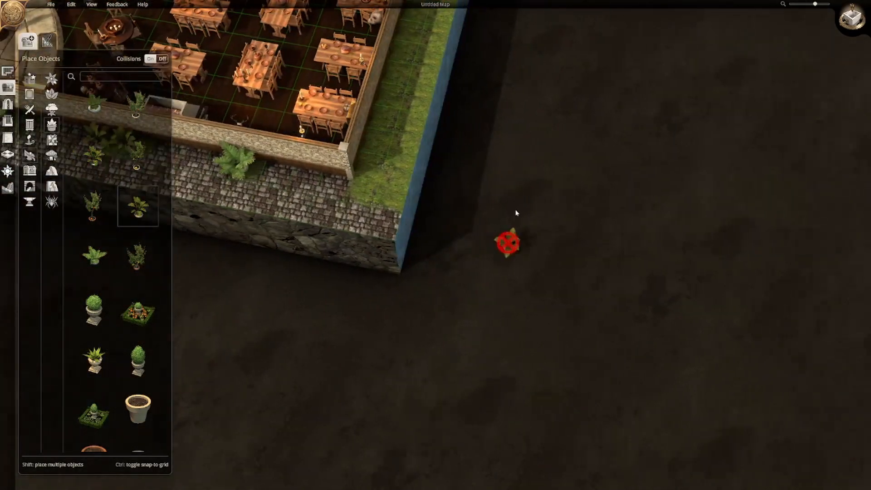
Step: Paint cobblestone over the remaining grass strips outside the tavern walls
left_click(8, 154)
left_click(30, 53)
left_click(51, 53)
scroll(136, 363, "down", 2)
left_click(137, 397)
left_click_drag(190, 267, 858, 188)
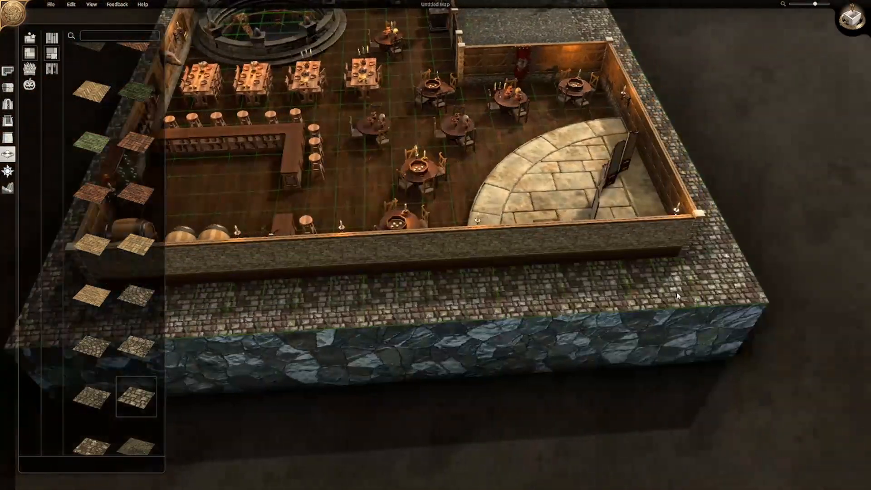
middle_click_drag(545, 272, 481, 341)
scroll(480, 341, "down", 3)
Step: Arrange six small round tables with chairs around the cobbled courtyard, leaving the entrance path to the doors open
left_click(8, 88)
left_click(29, 125)
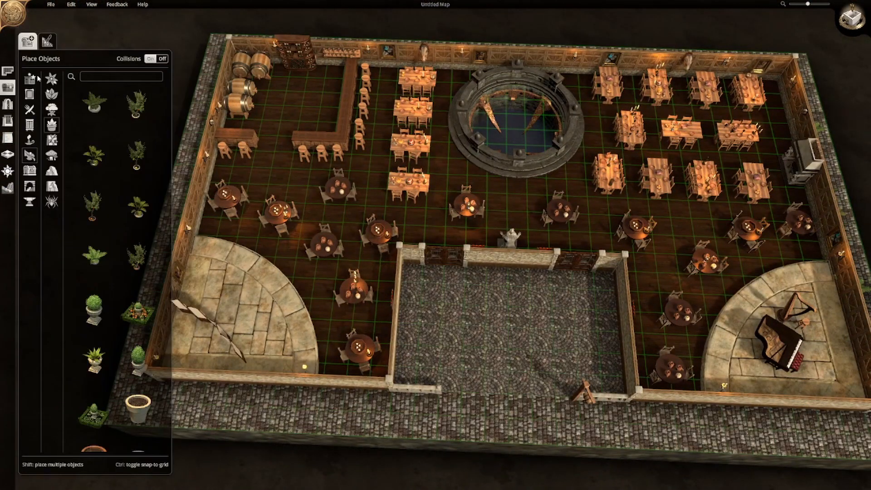
left_click(137, 317)
left_click(506, 281, "shift")
left_click(506, 320, "shift")
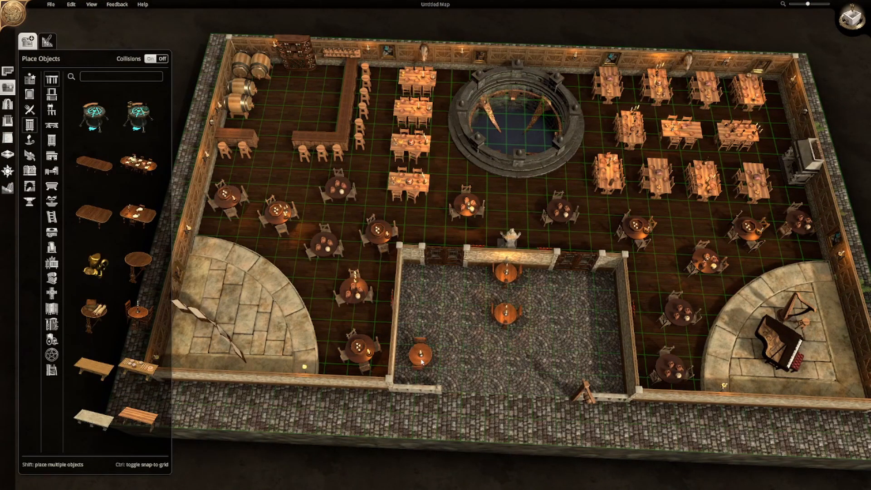
left_click(412, 320, "shift")
left_click(603, 329)
left_click(593, 357)
left_click(436, 368, "shift")
left_click(573, 369)
left_click_drag(570, 341, 592, 362)
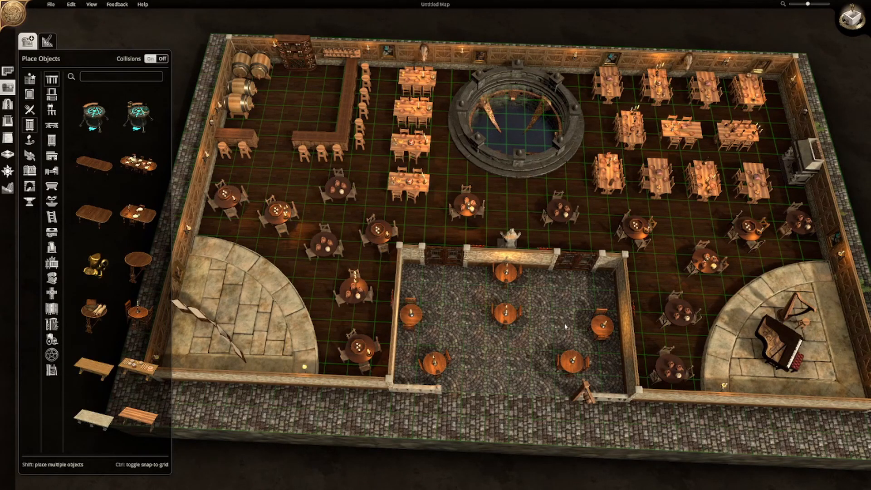
Step: Hang red heraldic shields on the two walls enclosing the piano stage
middle_click_drag(455, 311, 457, 167)
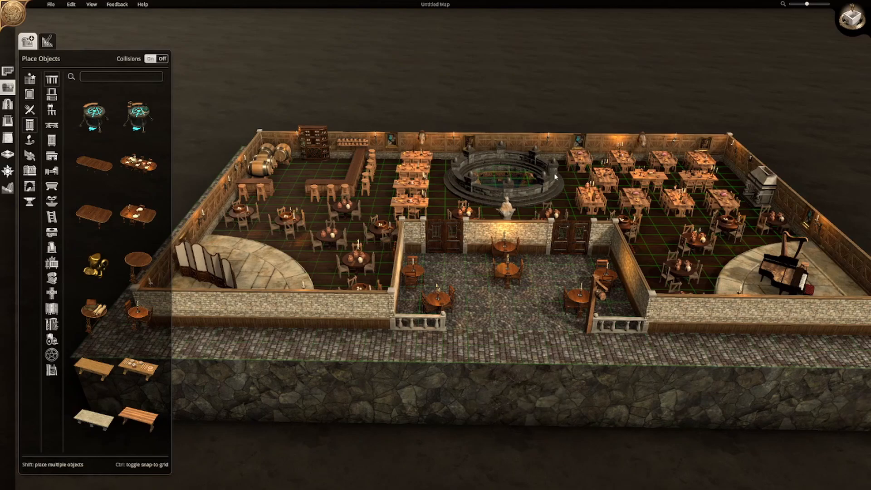
key("d")
middle_click_drag(729, 262, 482, 258)
middle_click_drag(628, 141, 403, 167)
key("w")
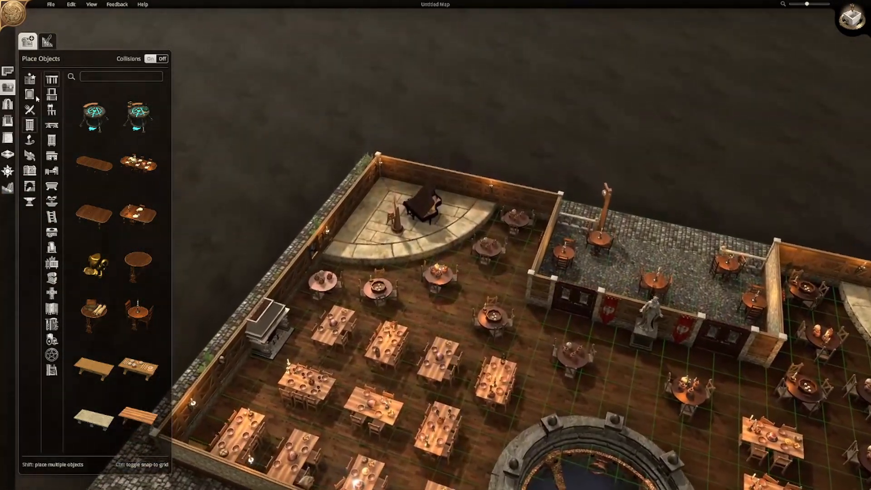
left_click(31, 95)
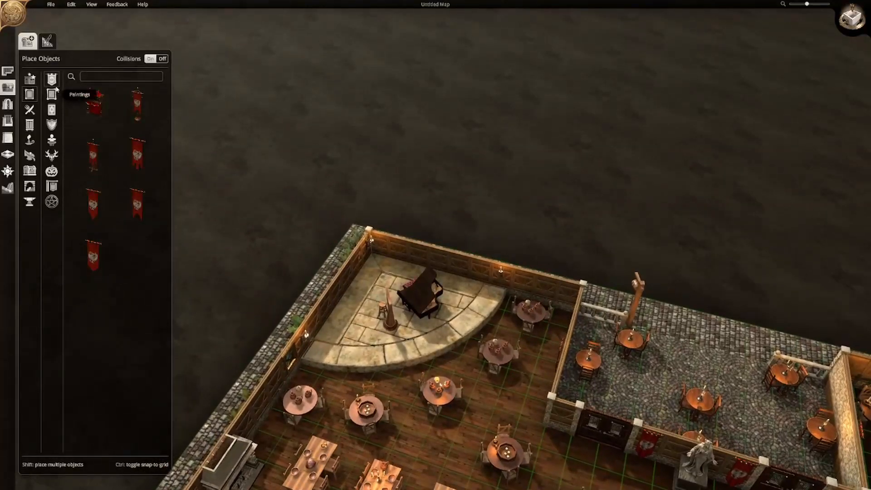
left_click(52, 125)
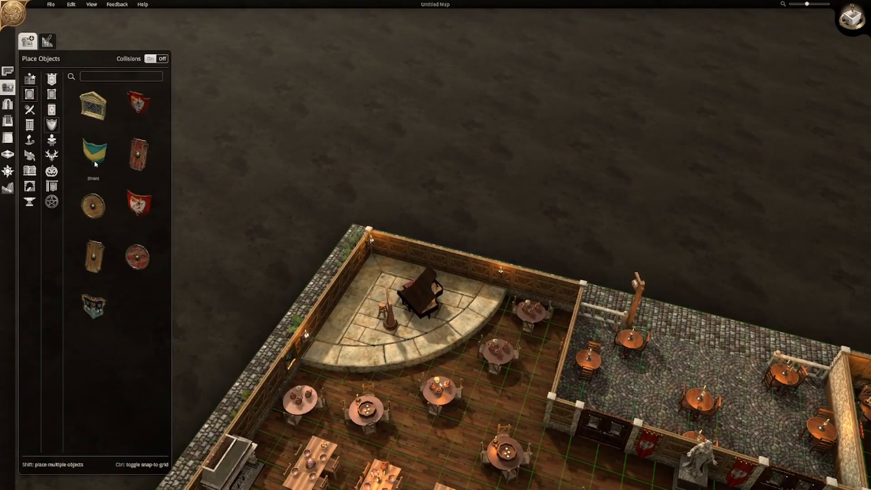
left_click(97, 263)
left_click(138, 104)
left_click(416, 262)
left_click(408, 276)
Step: Look over the wall decorations around both stages and the courtyard from inside the tavern
key("d")
key("s")
middle_click_drag(514, 337, 641, 334)
key("d")
key("w")
middle_click_drag(714, 244, 591, 262)
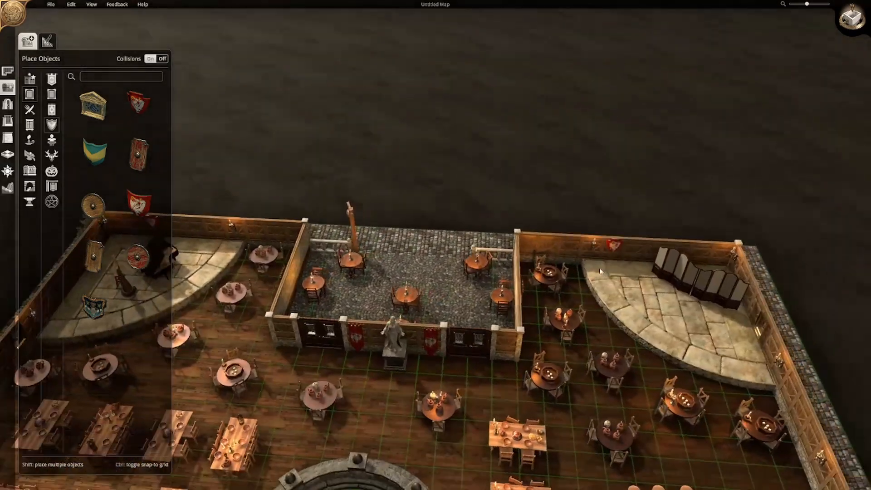
key("a")
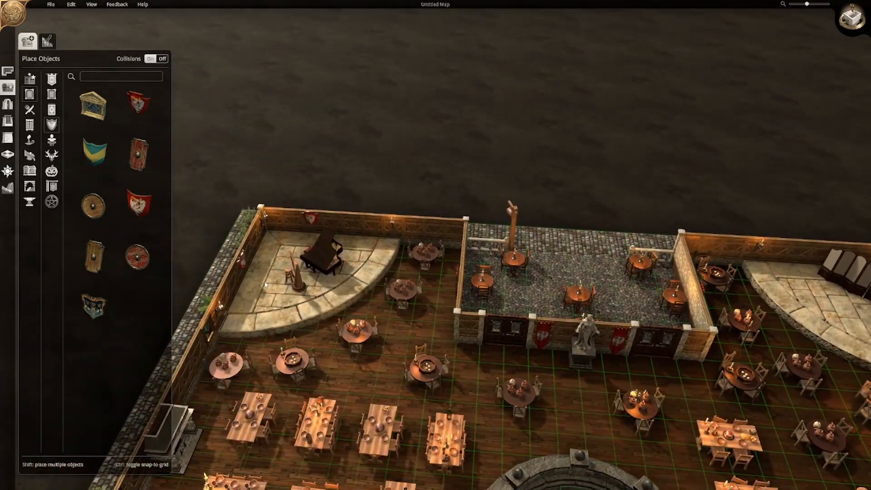
left_click(247, 281)
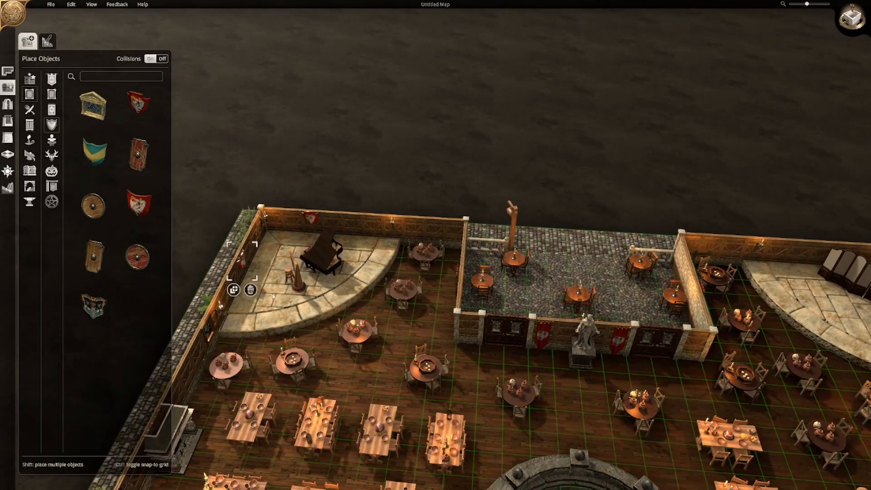
middle_click_drag(444, 324, 474, 270)
key("d")
key("d")
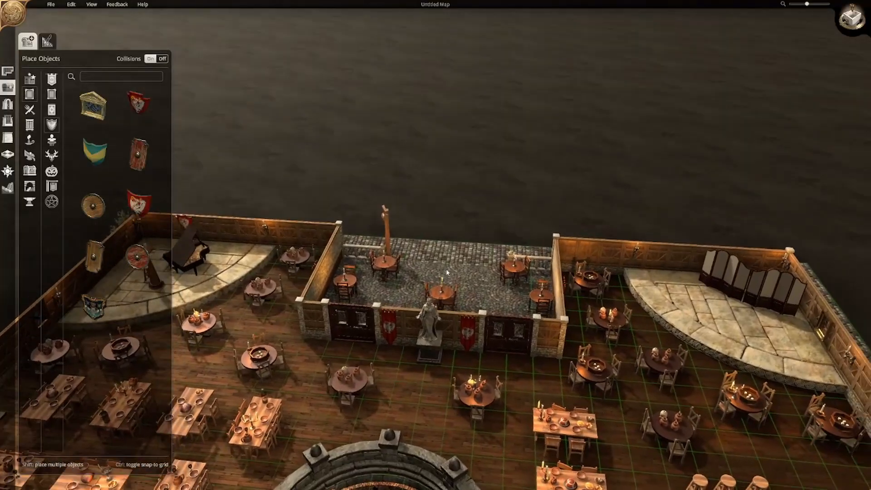
key("a")
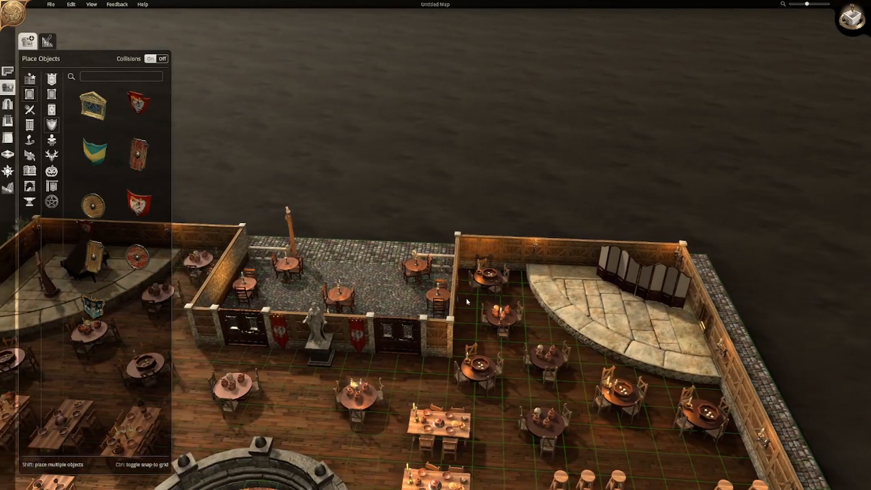
key("s")
key("a")
key("s")
middle_click_drag(501, 319, 643, 309)
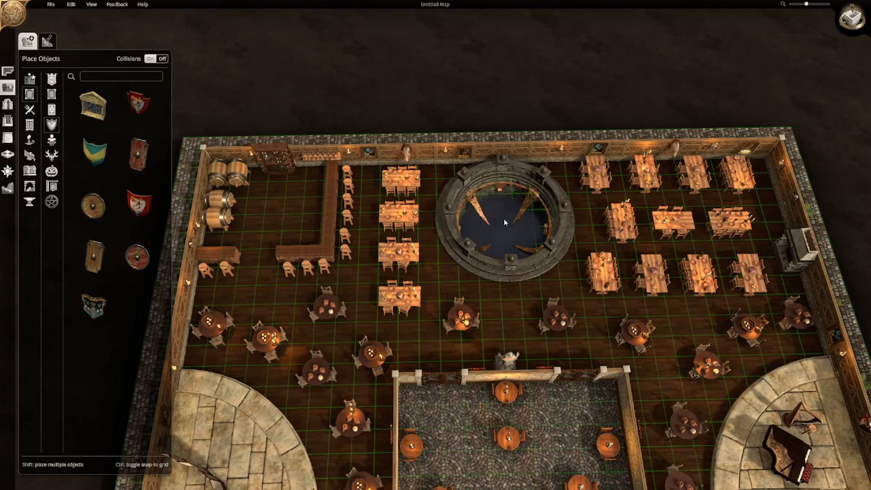
Step: Examine the pool, bar counter, wine cabinet, mug shelves and barrels up close
scroll(494, 253, "up", 5)
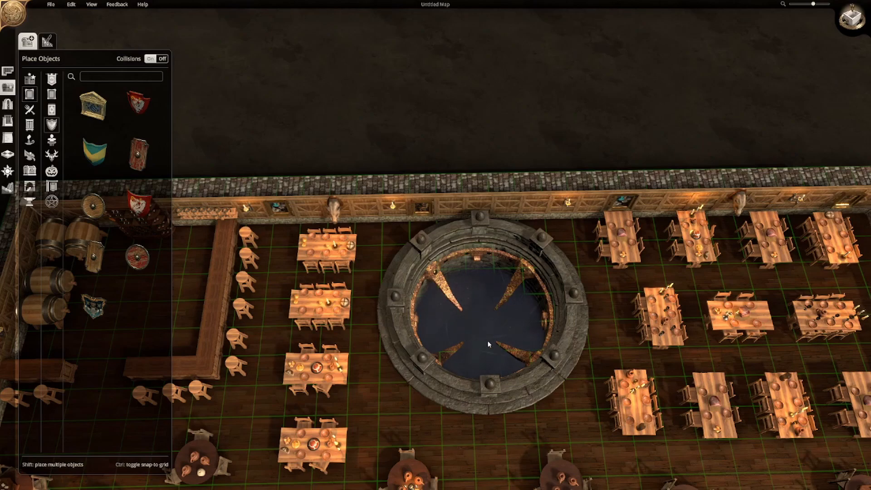
key("a")
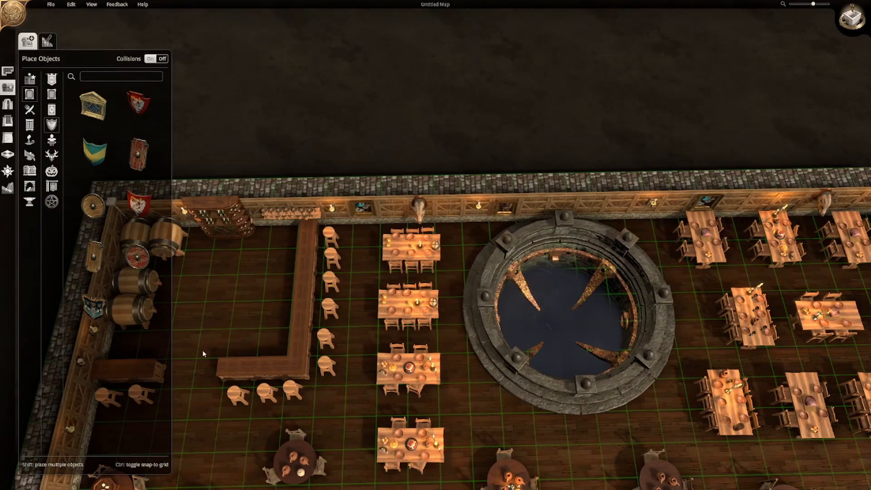
scroll(205, 373, "up", 5)
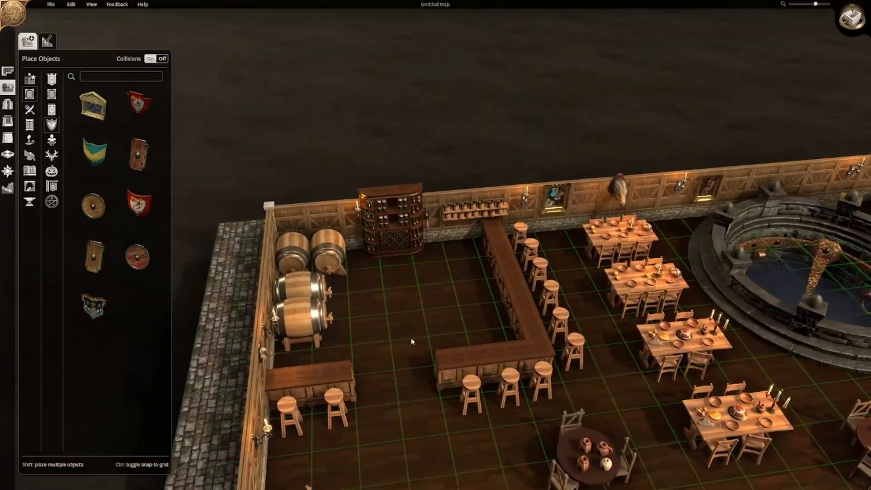
scroll(412, 342, "up", 2)
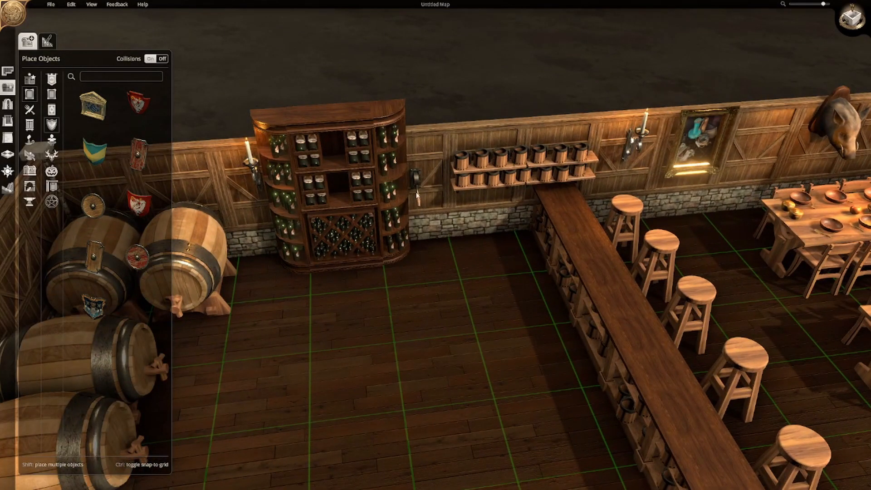
middle_click_drag(470, 306, 586, 264)
key("d")
key("w")
scroll(535, 301, "down", 3)
key("d")
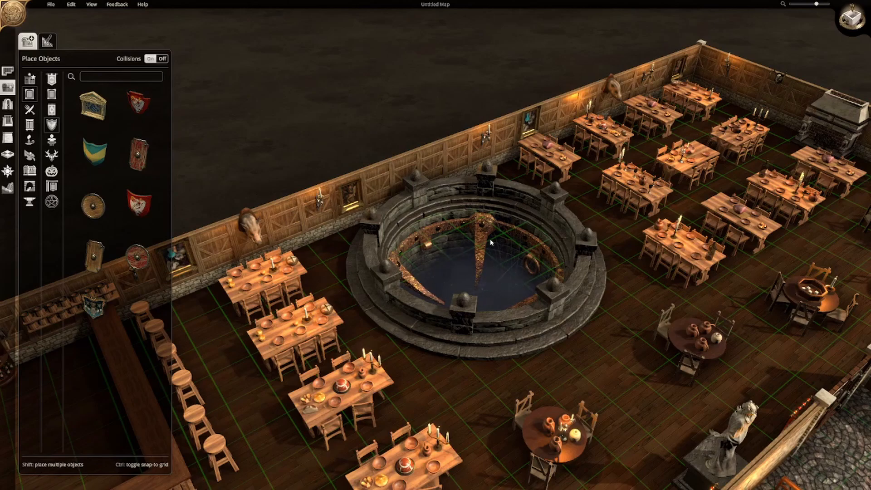
key("a")
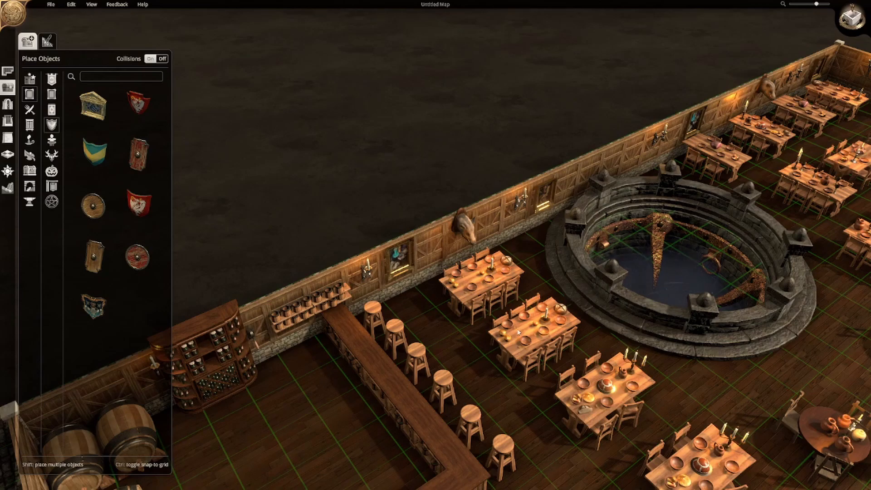
mouse_move(206, 349)
middle_mouse_down()
mouse_move(176, 328)
mouse_move(213, 348)
middle_mouse_up()
right_click_drag(214, 348, 385, 359)
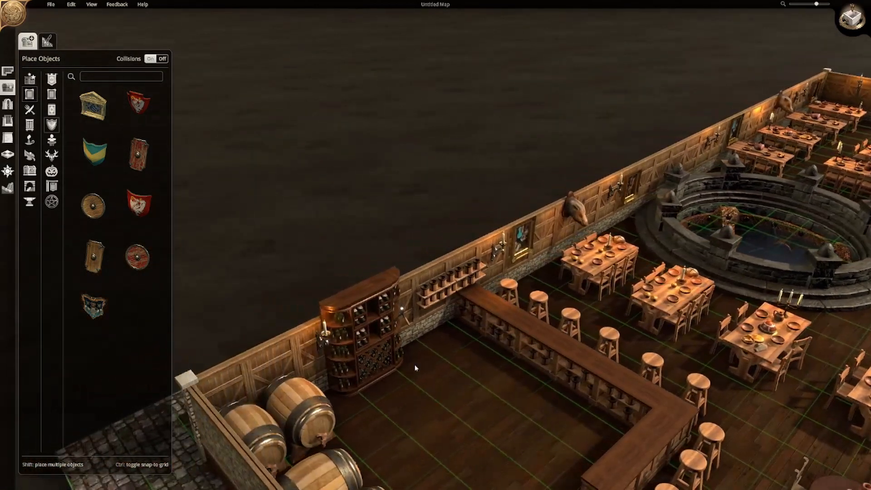
scroll(409, 370, "up", 3)
middle_click_drag(512, 408, 370, 342)
key("a")
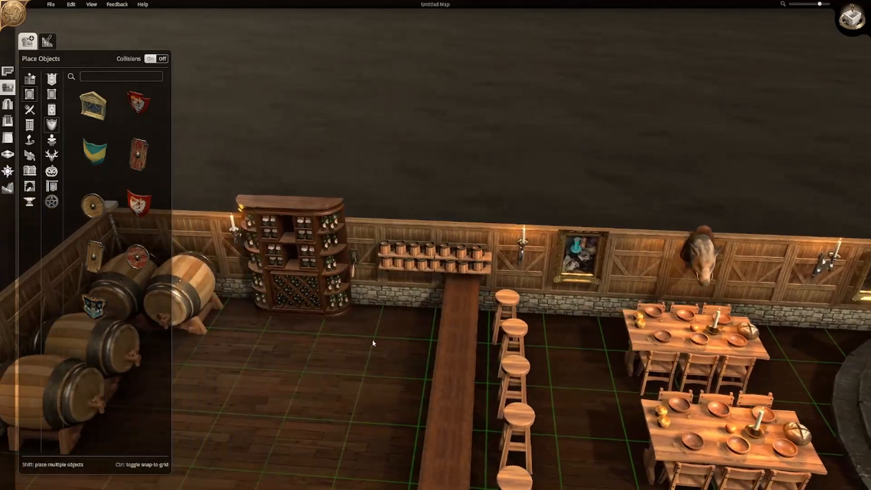
scroll(371, 340, "up", 5)
key("a")
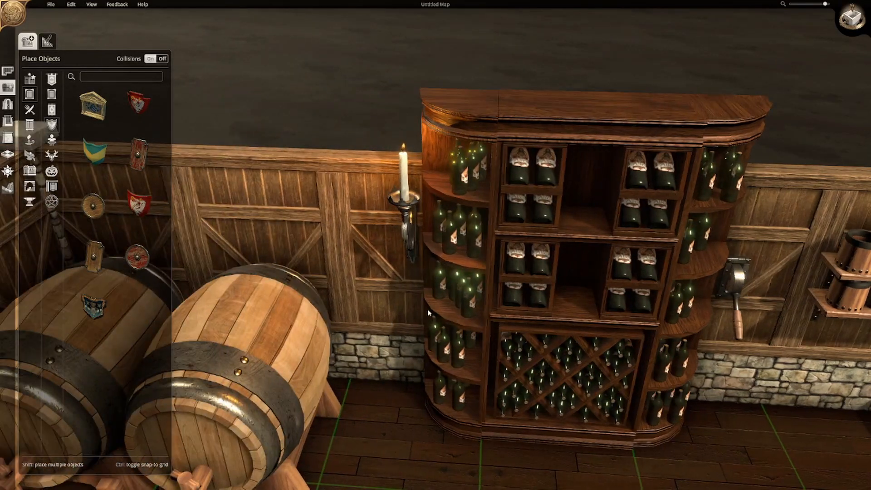
key("d")
middle_click_drag(454, 342, 595, 227)
key("d")
key("s")
key("d")
middle_click_drag(623, 153, 446, 173)
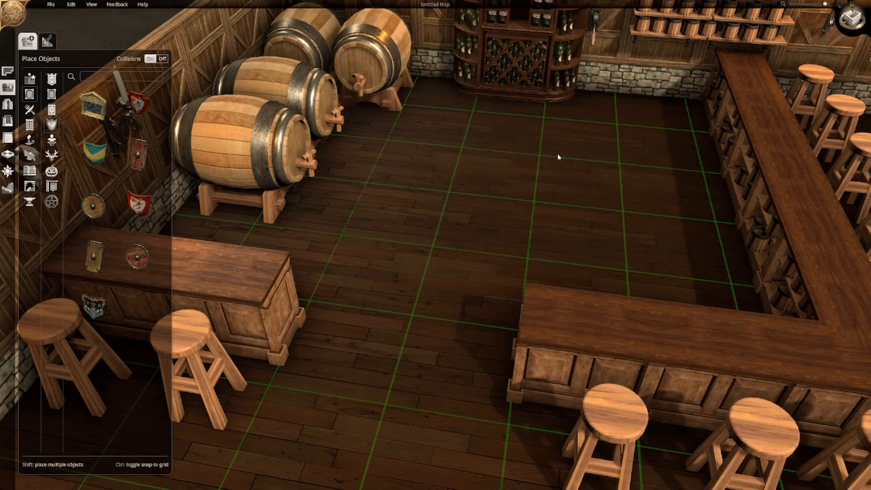
Step: Review the finished tavern from above, from the bar across the dining area to the piano stage and courtyard
scroll(562, 156, "down", 10)
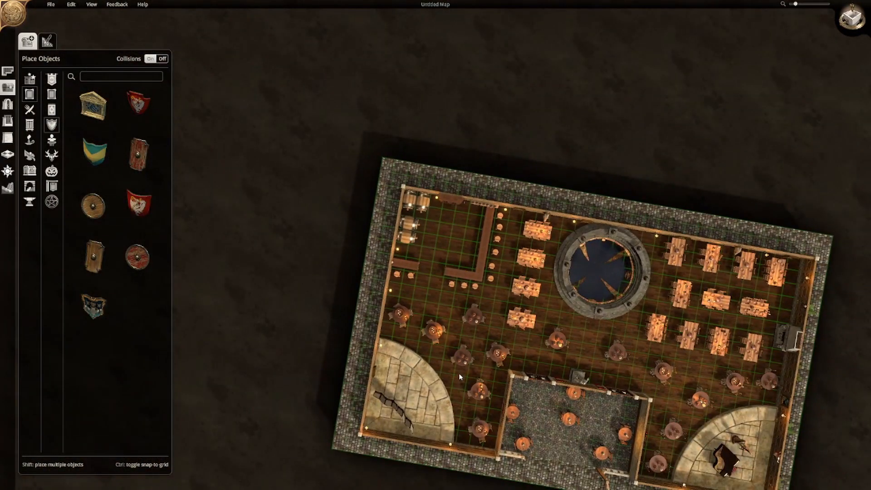
right_click_drag(460, 377, 533, 345)
key("a")
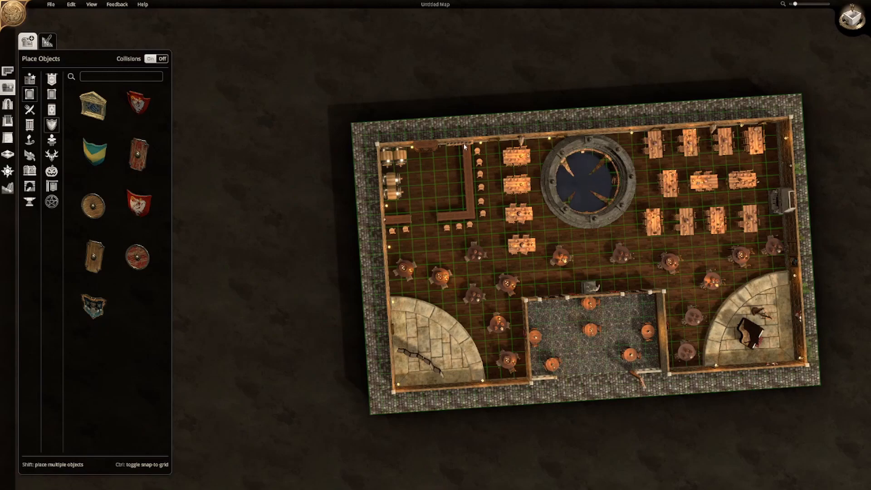
scroll(508, 199, "up", 2)
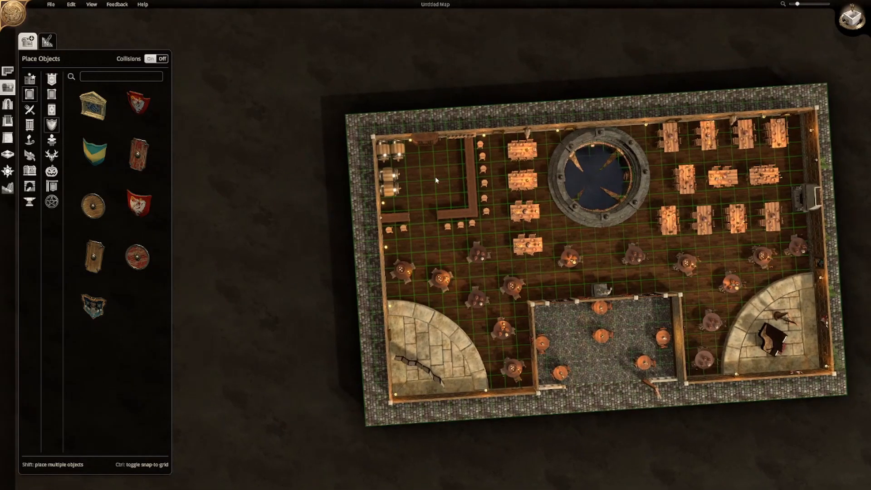
scroll(549, 251, "up", 6)
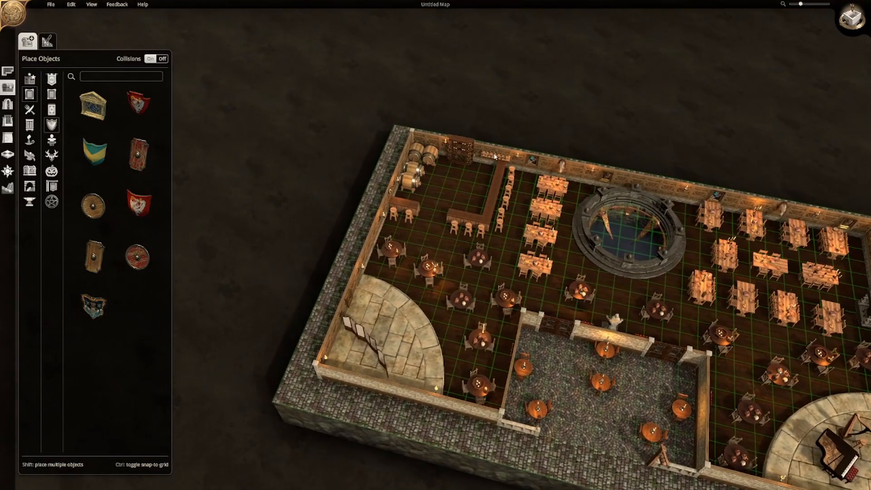
scroll(536, 307, "up", 4)
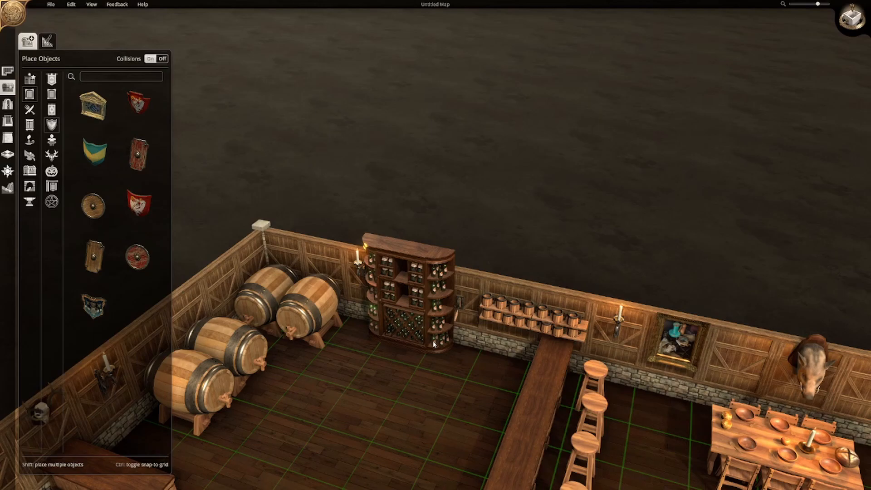
scroll(354, 247, "down", 3)
middle_click_drag(354, 248, 603, 284)
key("d")
key("w")
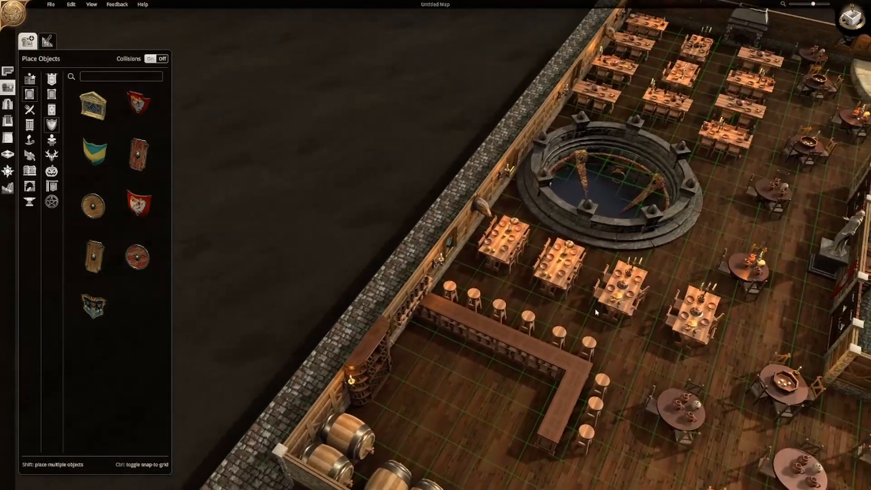
key("d")
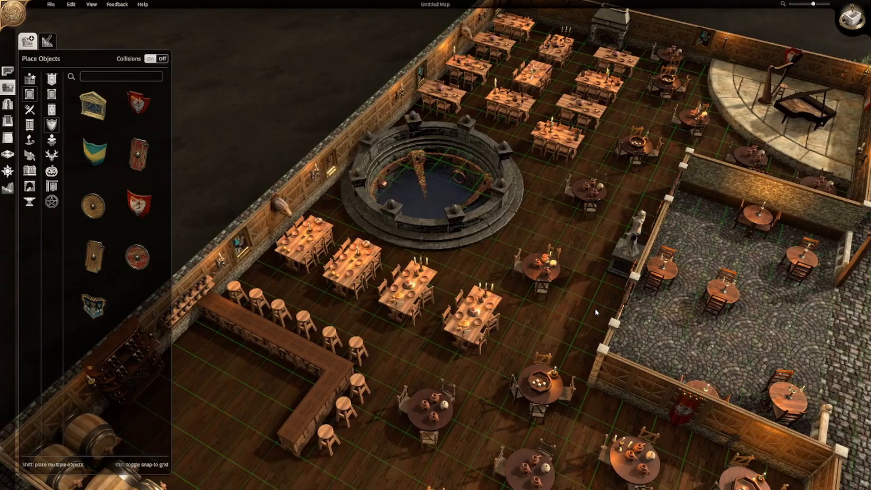
key("w")
key("d")
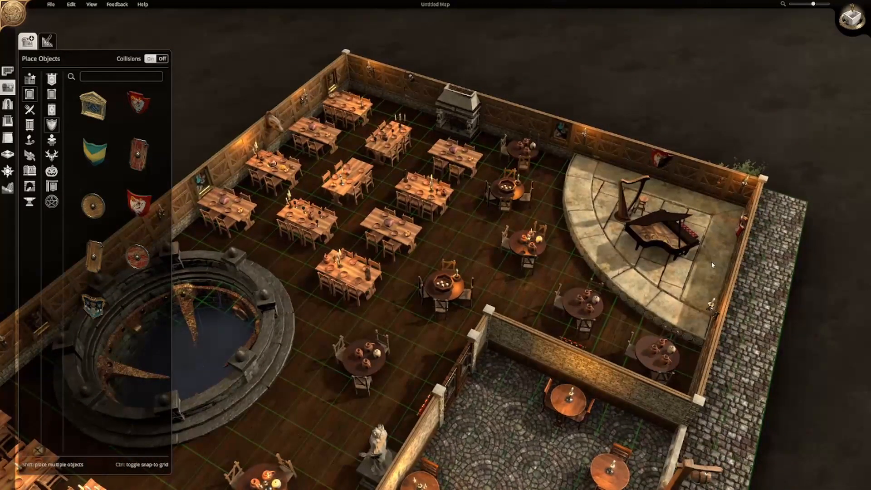
middle_click_drag(712, 265, 516, 364)
scroll(516, 364, "down", 4)
key("a")
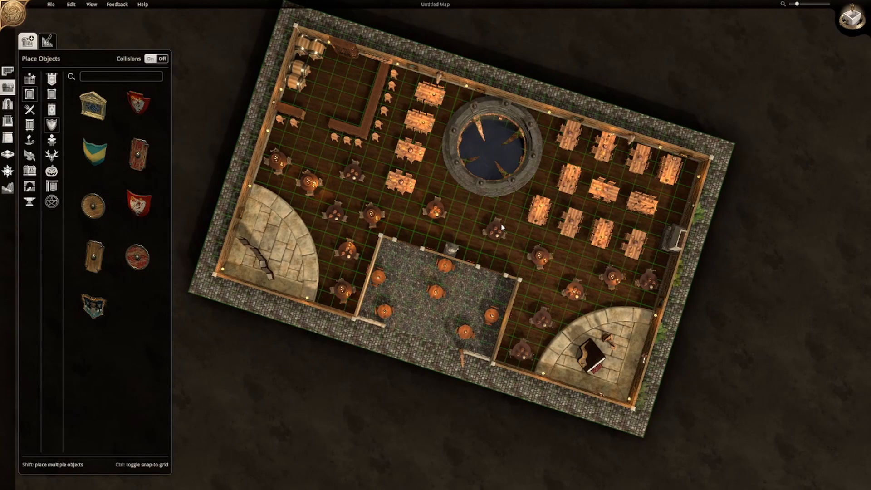
Step: Inspect the whole tavern floor plan from directly overhead at several rotations, ending squared up with the courtyard side facing forward
middle_click_drag(490, 137, 515, 201)
middle_click_drag(625, 88, 423, 110)
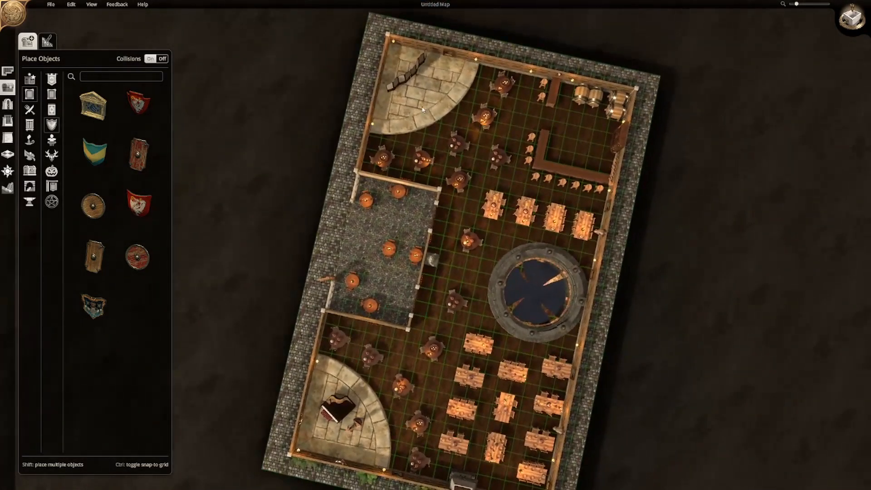
middle_click_drag(399, 285, 658, 336)
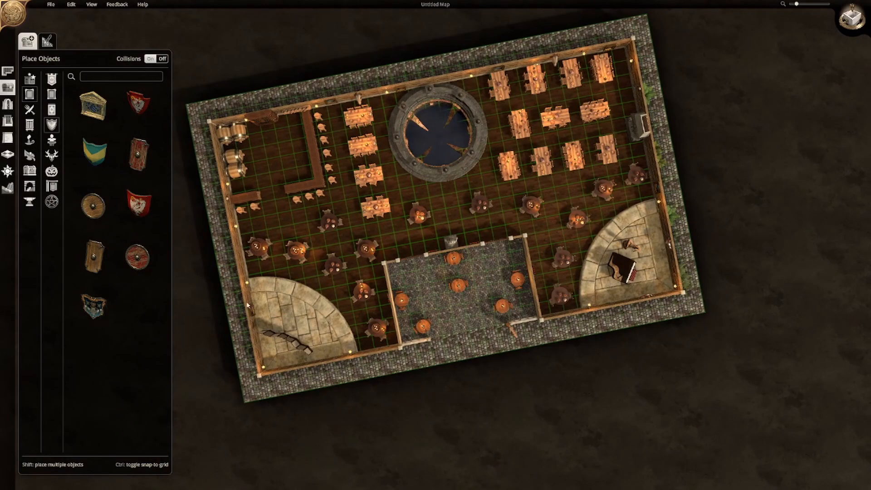
middle_click_drag(570, 275, 545, 273)
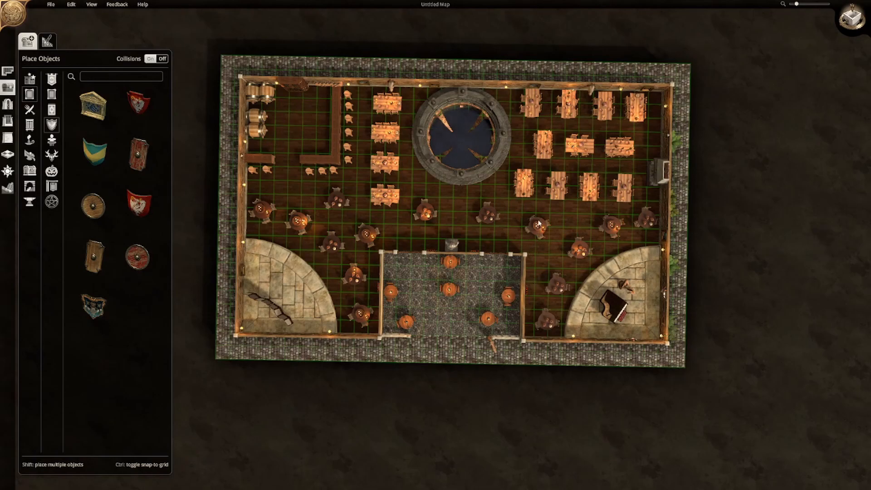
Step: Survey the finished tavern in angled perspective from all sides, covering the pool, bar, dining tables, both stages, courtyard and exterior plants
right_click_drag(307, 111, 331, 154)
middle_click_drag(330, 155, 330, 244)
right_click_drag(330, 244, 431, 253)
key("d")
key("w")
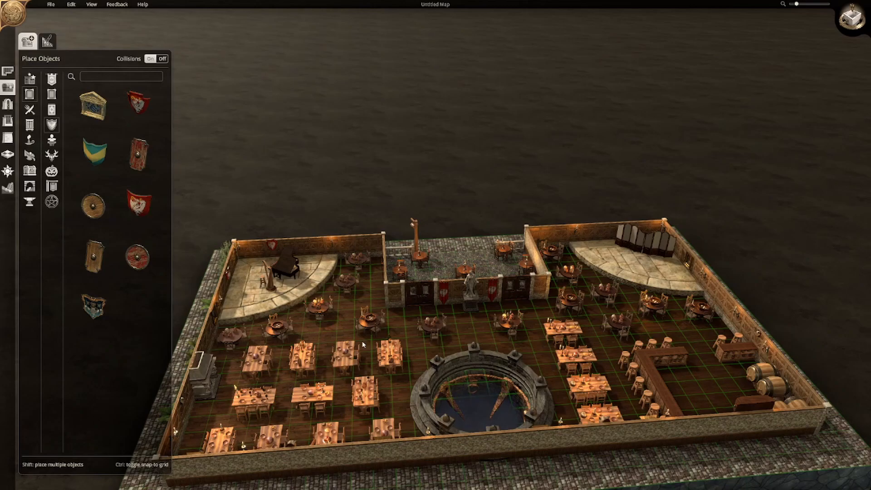
middle_click_drag(548, 328, 568, 164)
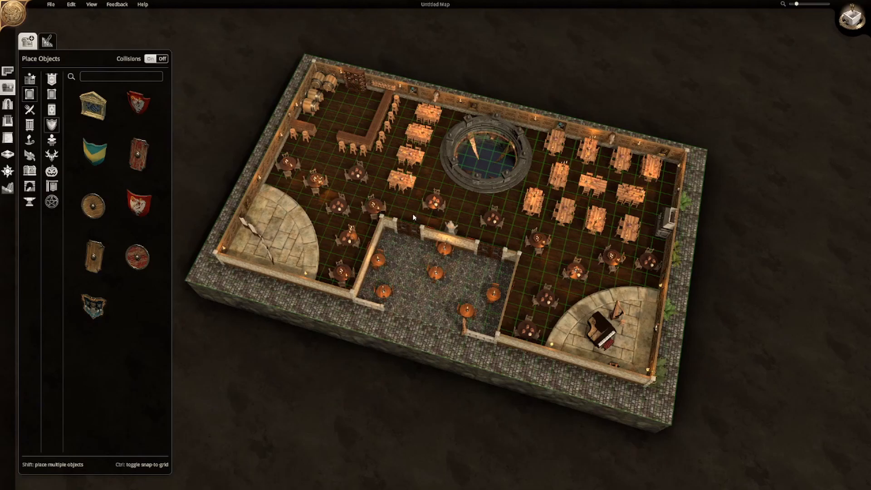
right_click_drag(414, 216, 632, 195)
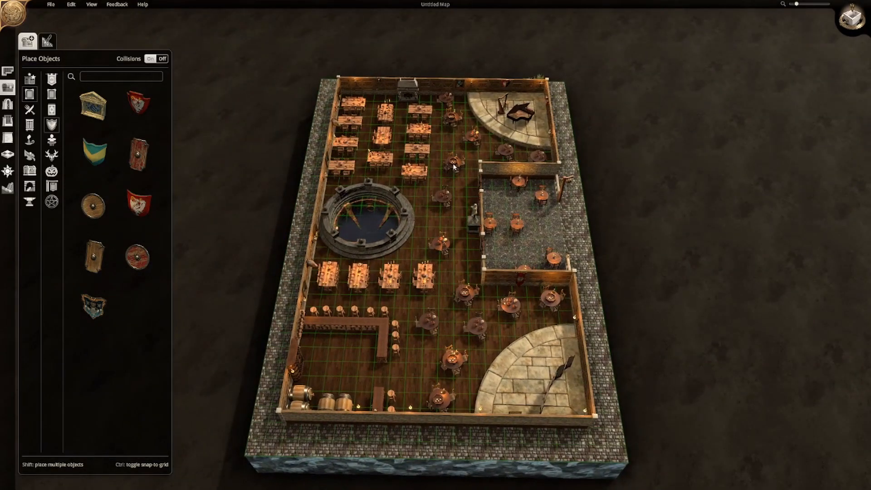
right_click_drag(590, 233, 295, 223)
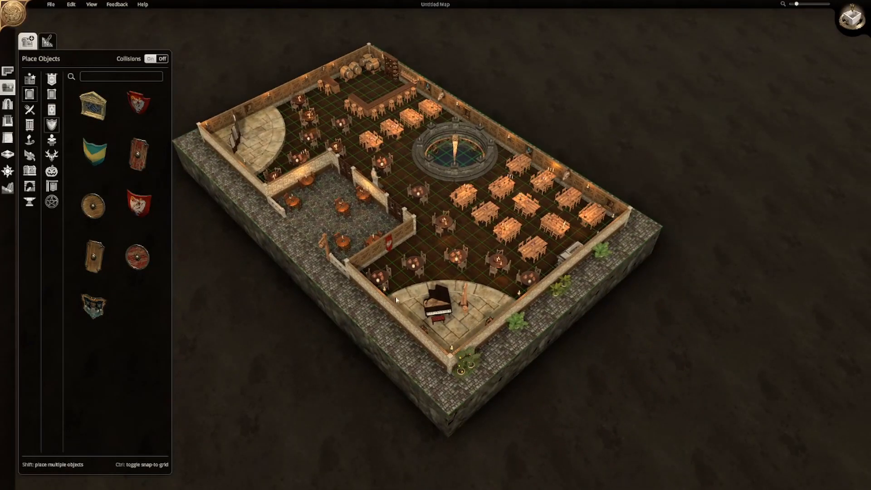
right_click_drag(348, 184, 509, 267)
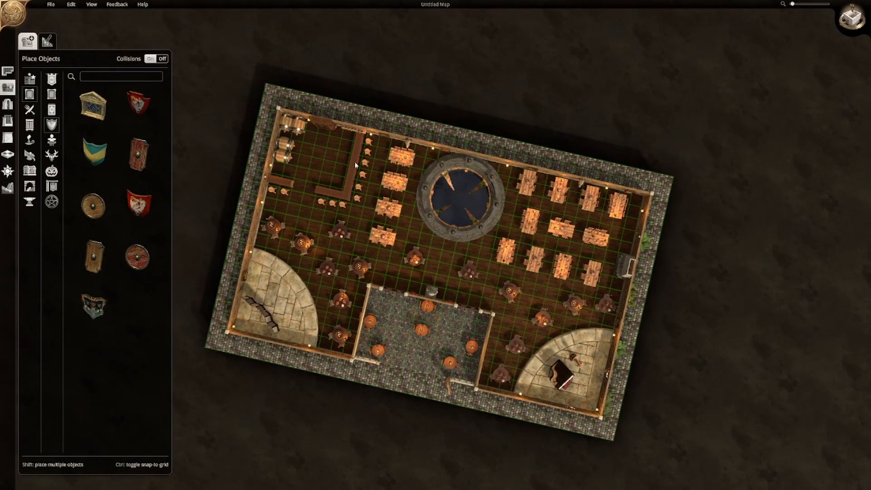
right_click_drag(480, 299, 552, 200)
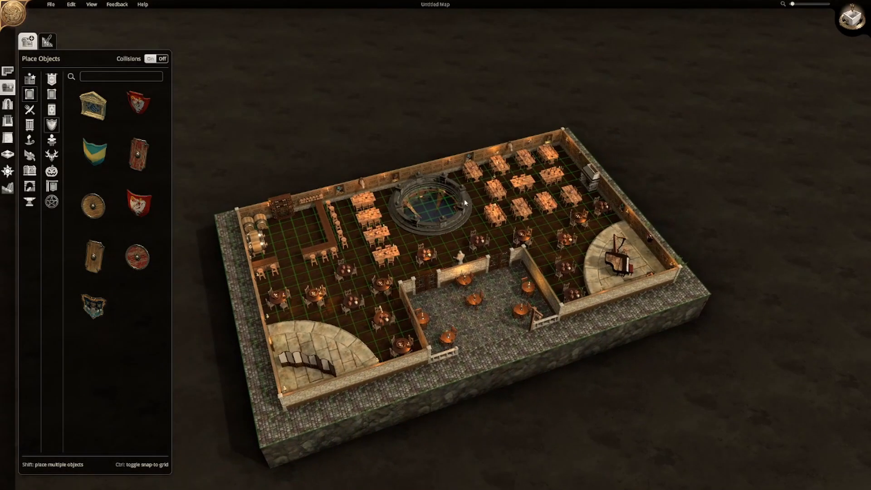